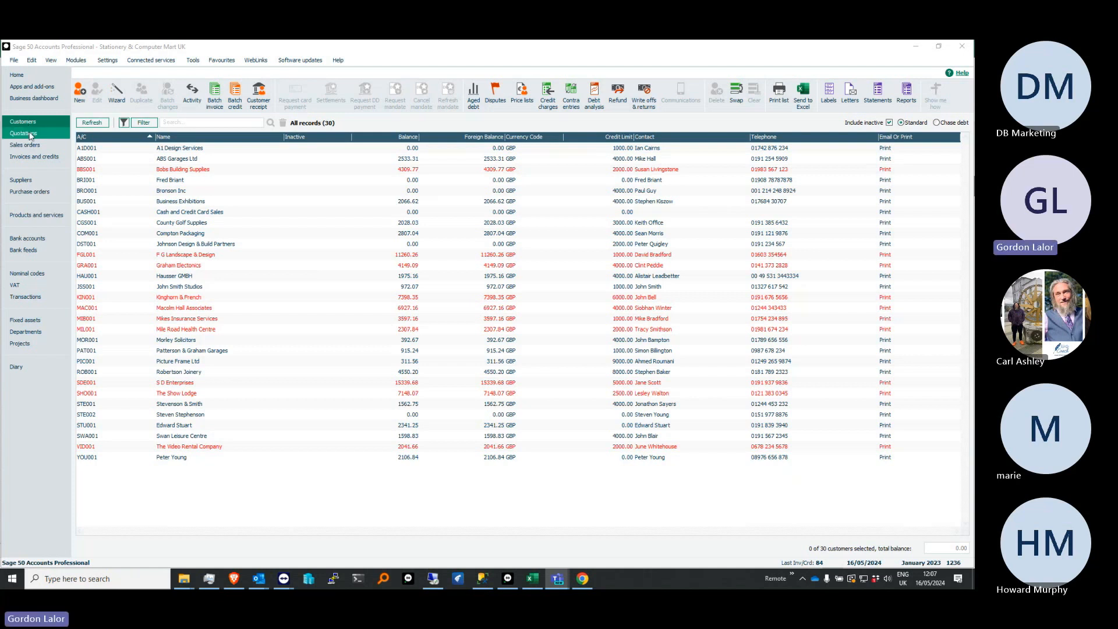
Look through the customer, supplier, order and product modules, including Products and services, and return to the Customers list
{"action": "left_click", "coordinate": [33, 137]}
{"action": "left_click", "coordinate": [23, 122]}
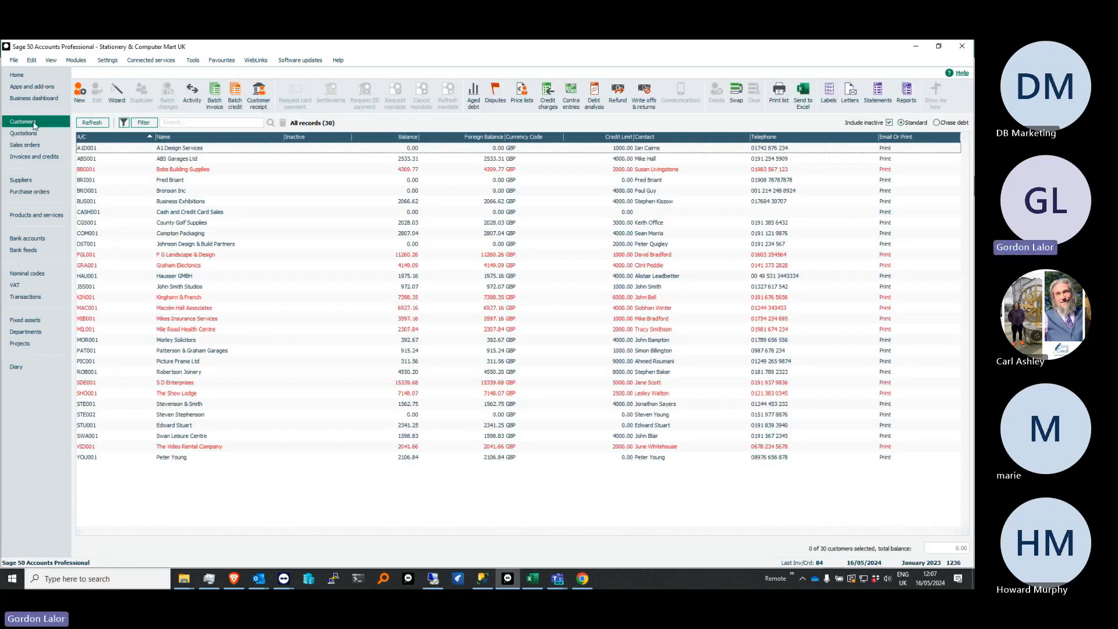
{"action": "left_click", "coordinate": [18, 180]}
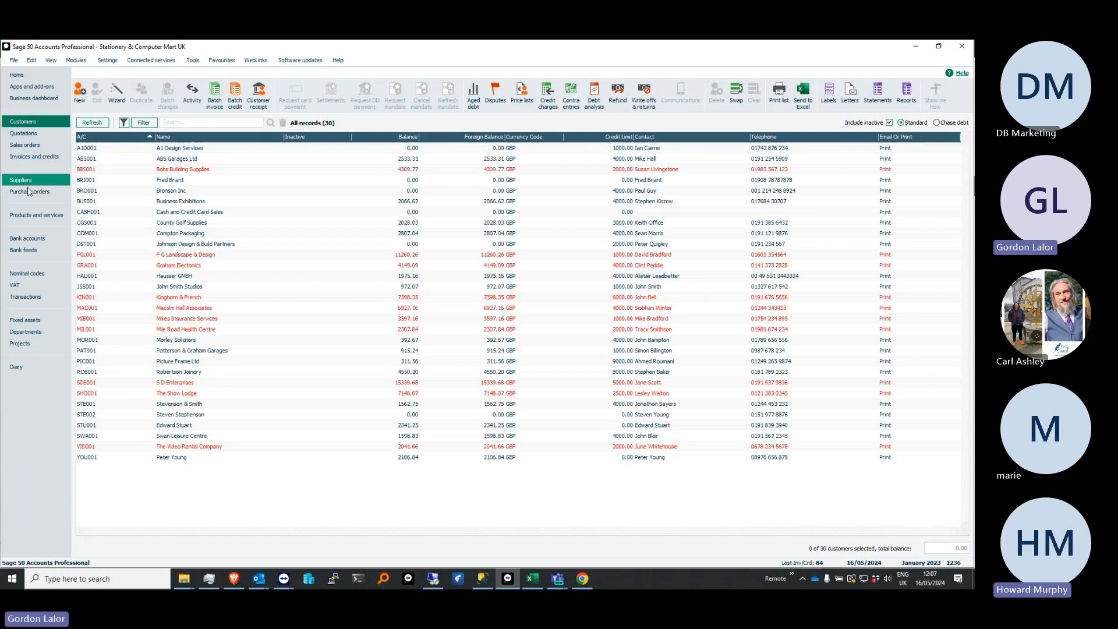
{"action": "left_click", "coordinate": [33, 137]}
{"action": "left_click", "coordinate": [35, 148]}
{"action": "left_click", "coordinate": [37, 183]}
{"action": "left_click", "coordinate": [39, 192]}
{"action": "left_click", "coordinate": [36, 215]}
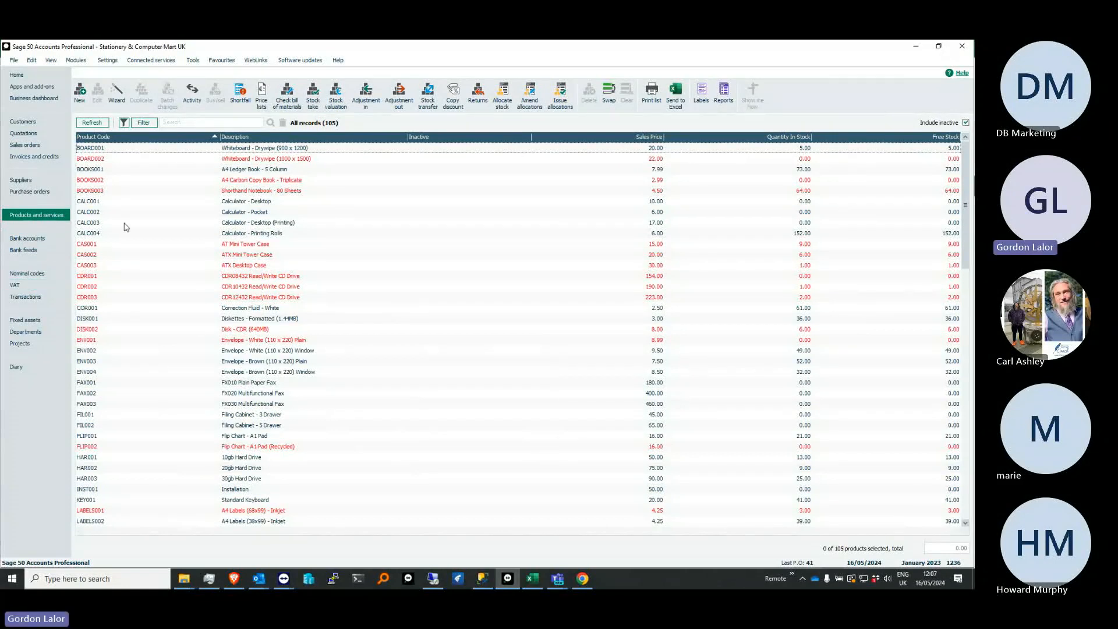
{"action": "left_click", "coordinate": [34, 126]}
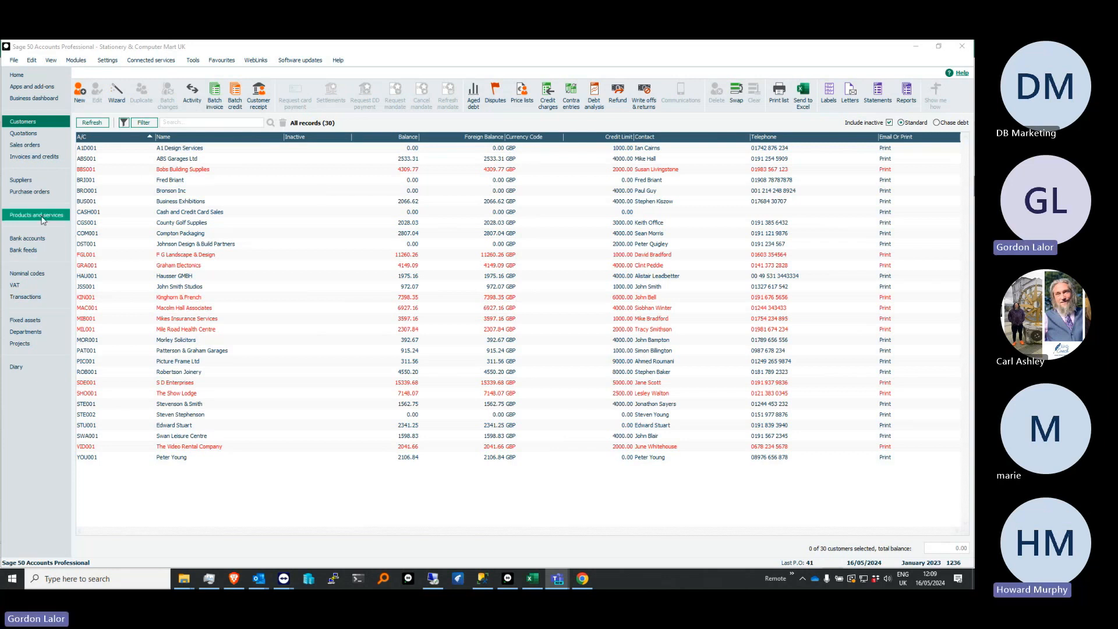
Show the nominal codes in Analyser view and expand Total Direct Expenses, Total Overheads and its Gross Wages category
{"action": "left_click", "coordinate": [46, 273]}
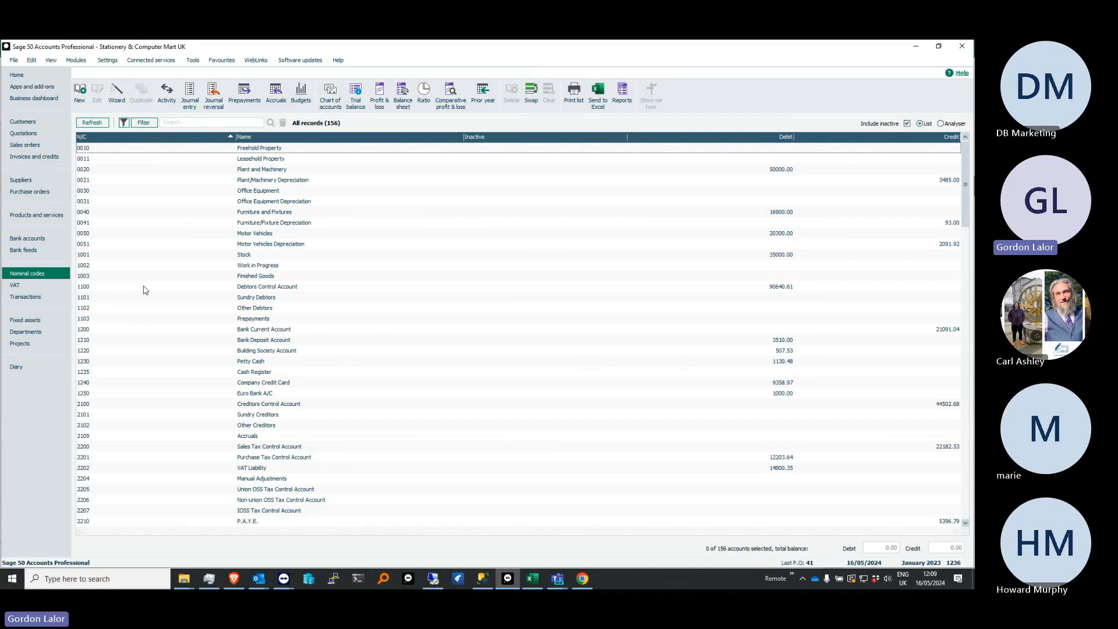
{"action": "left_click", "coordinate": [941, 123]}
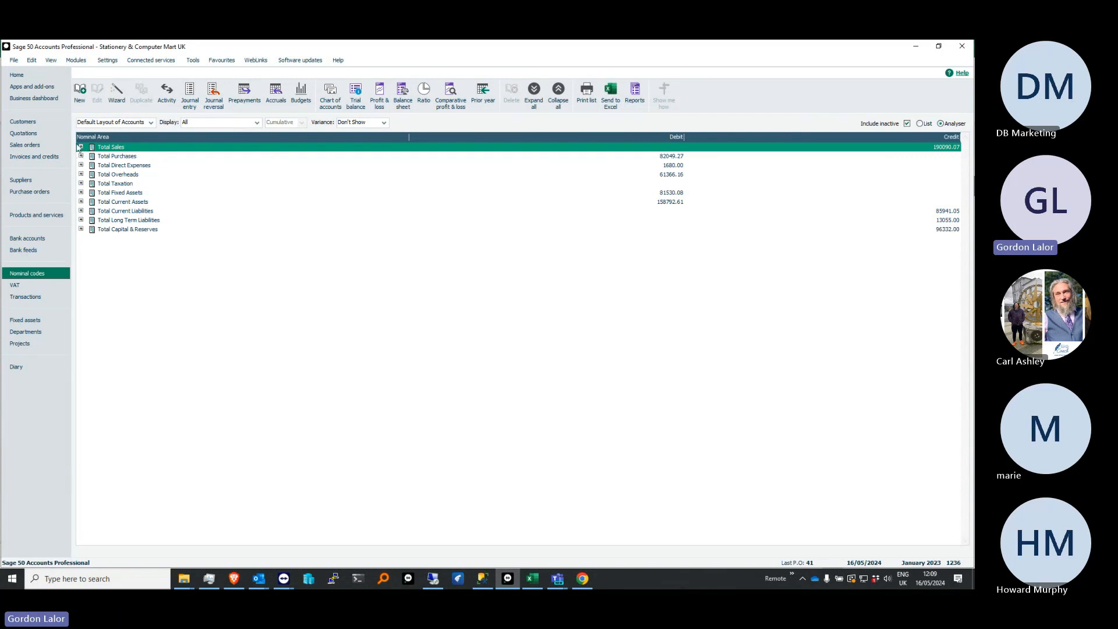
{"action": "left_click", "coordinate": [81, 165]}
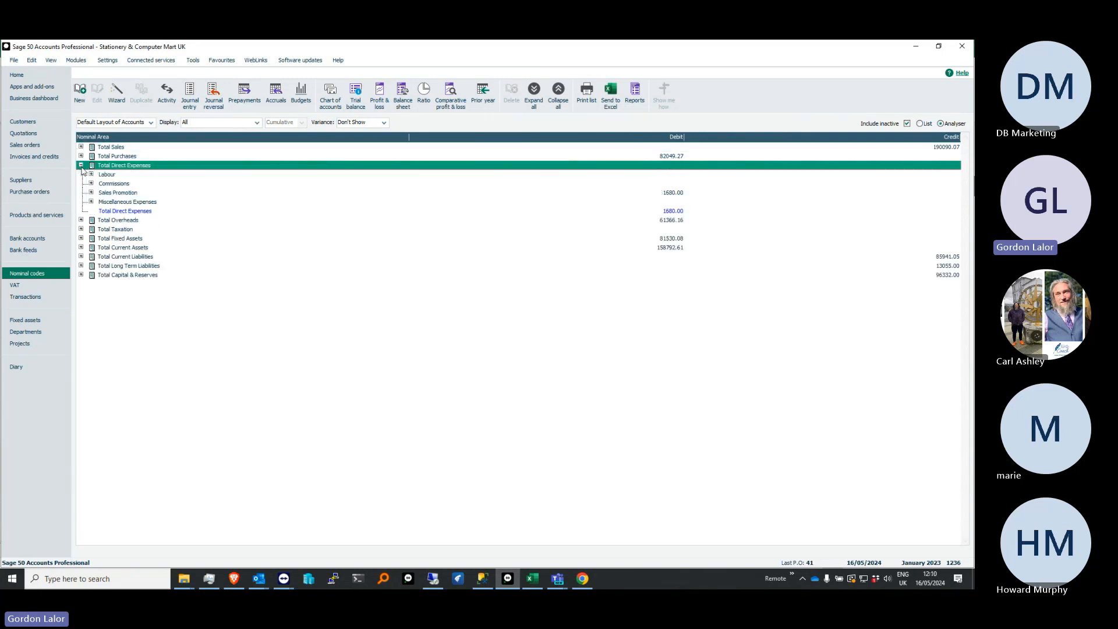
{"action": "left_click", "coordinate": [81, 220]}
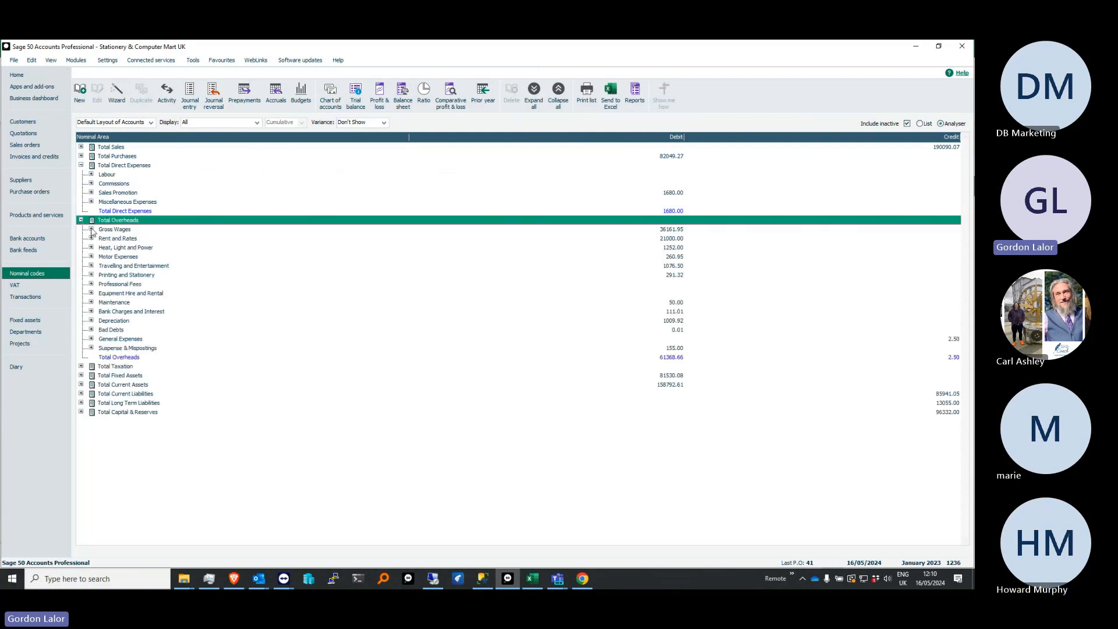
{"action": "left_click", "coordinate": [91, 230]}
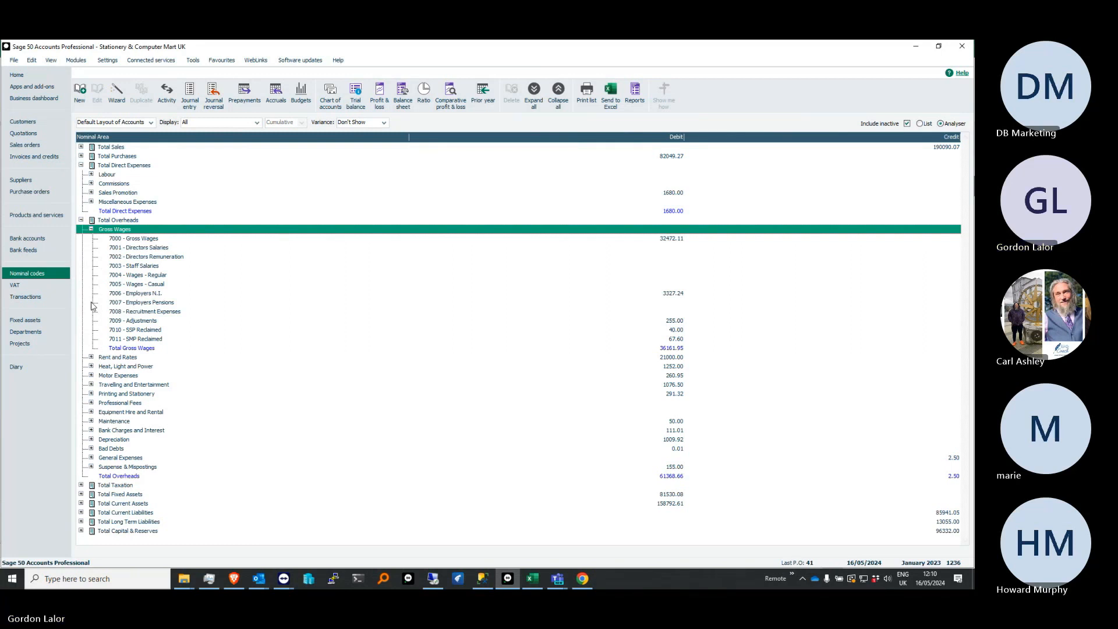
Review the Default Layout of Accounts' Purchases, Direct Expenses and Balance Sheet categories in the chart of accounts, and close it without changes
{"action": "left_click", "coordinate": [335, 96]}
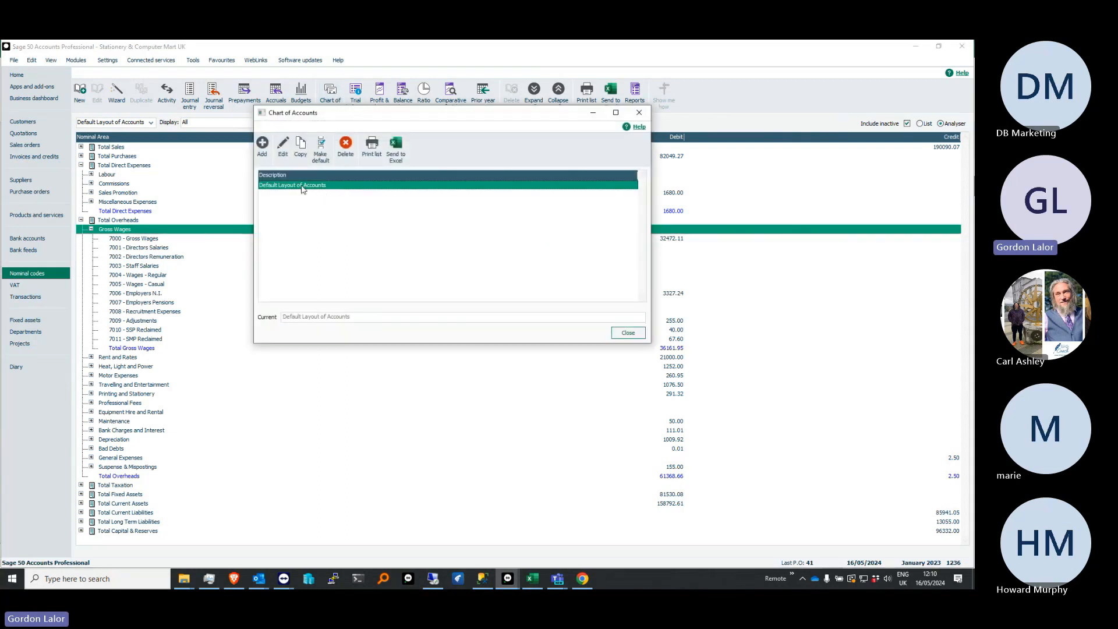
{"action": "left_click", "coordinate": [283, 145]}
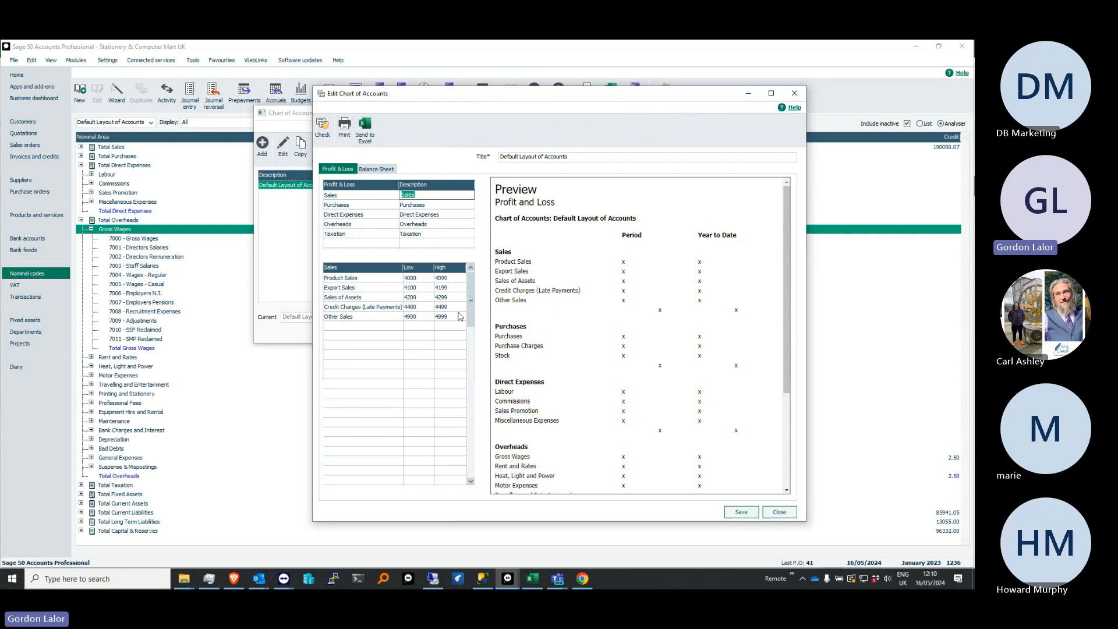
{"action": "left_click", "coordinate": [377, 205]}
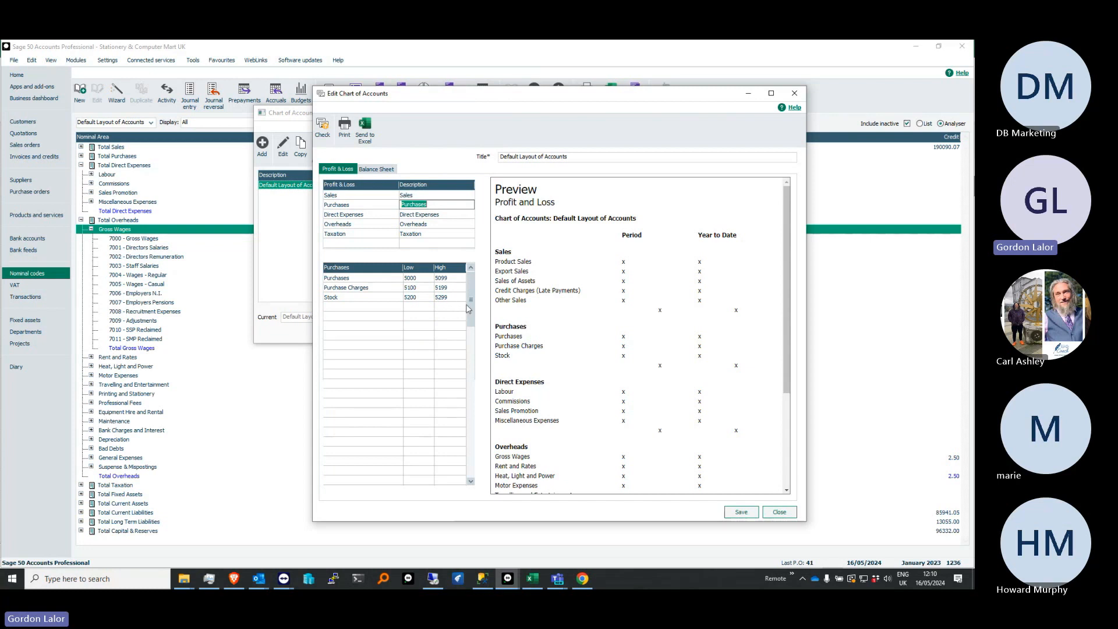
{"action": "left_click", "coordinate": [377, 214]}
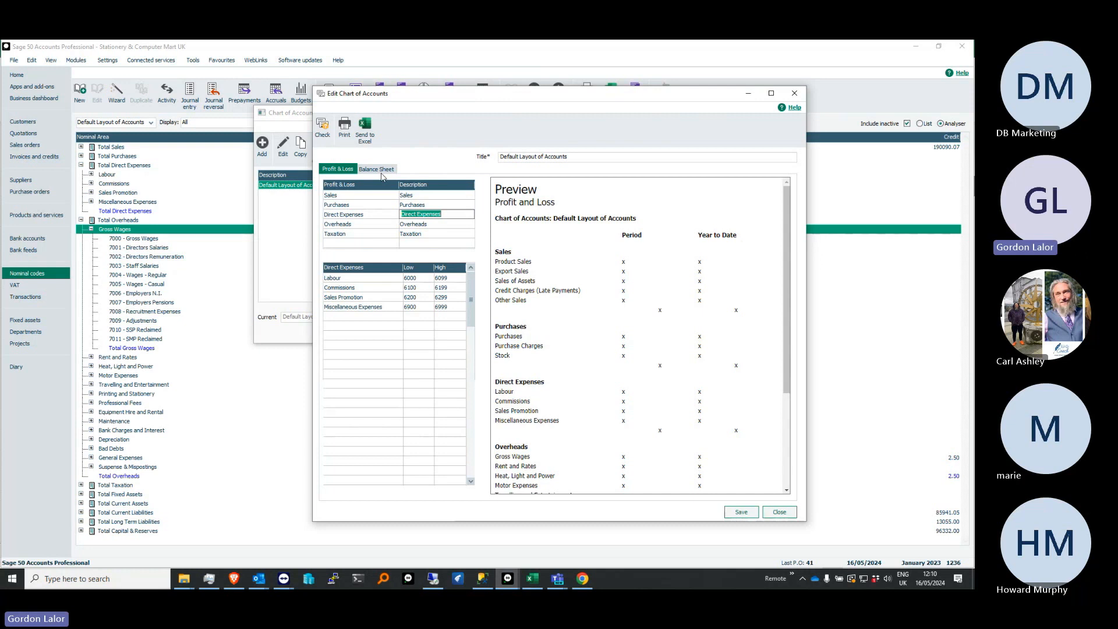
{"action": "left_click", "coordinate": [379, 169]}
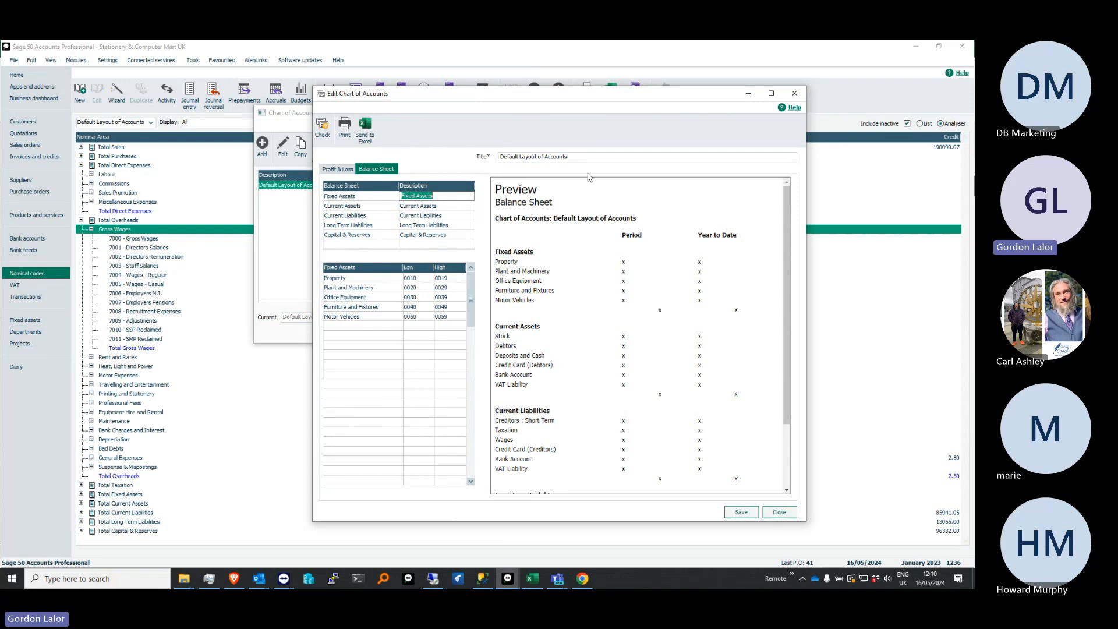
{"action": "left_click", "coordinate": [795, 94]}
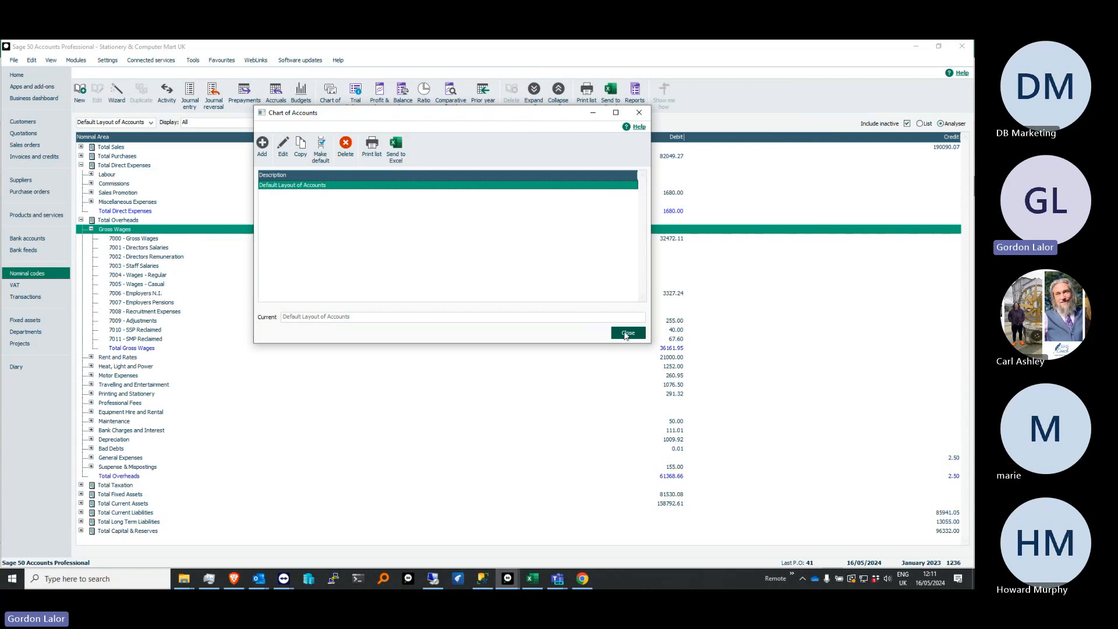
{"action": "left_click", "coordinate": [621, 334]}
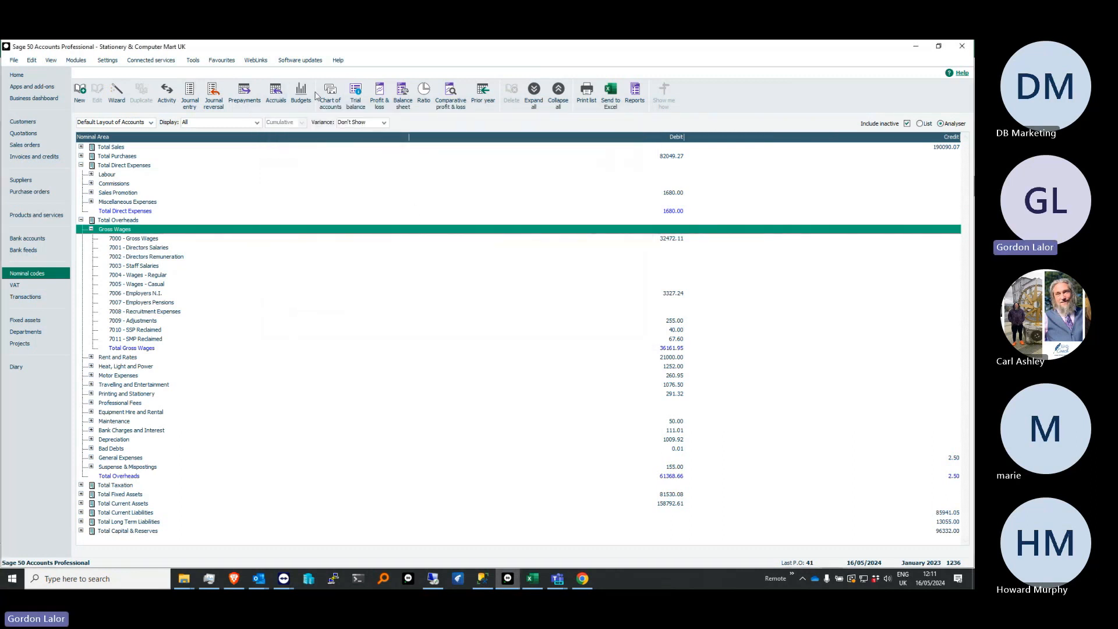
Preview the Profit and Loss report for January to December 2023 using the Default Layout of Accounts, and enlarge the preview
{"action": "left_click", "coordinate": [381, 97]}
{"action": "left_click", "coordinate": [467, 361]}
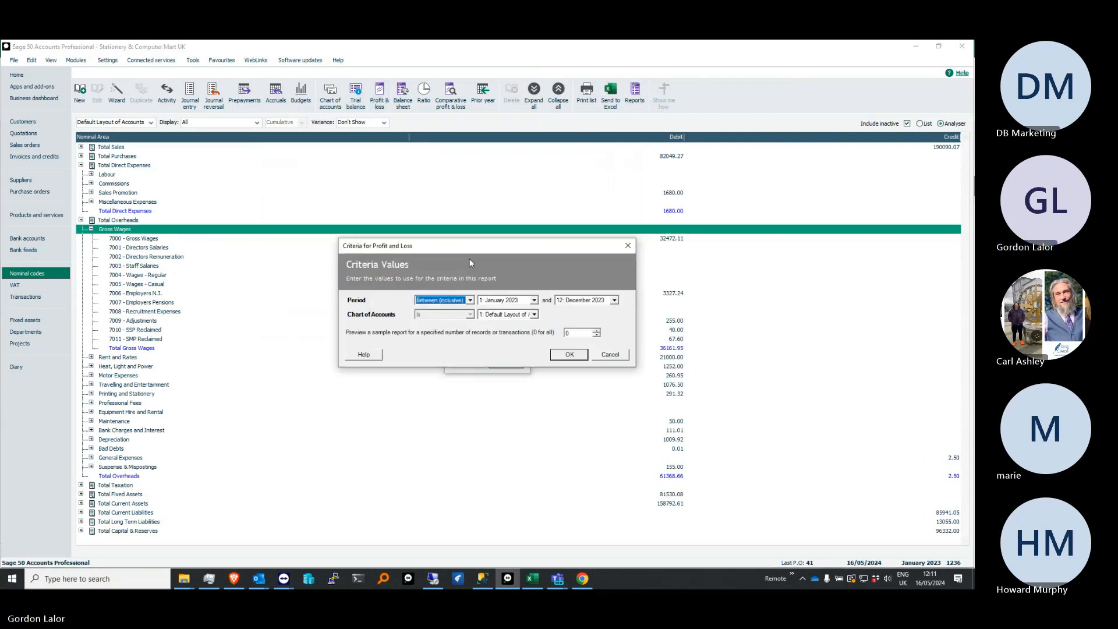
{"action": "left_click", "coordinate": [534, 315]}
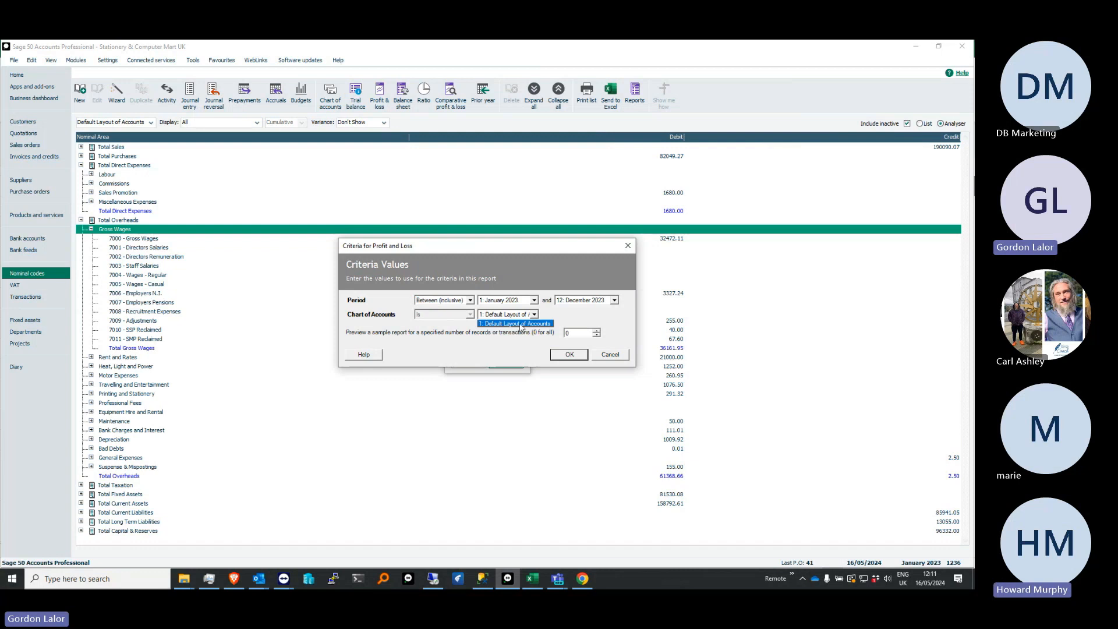
{"action": "left_click", "coordinate": [571, 355]}
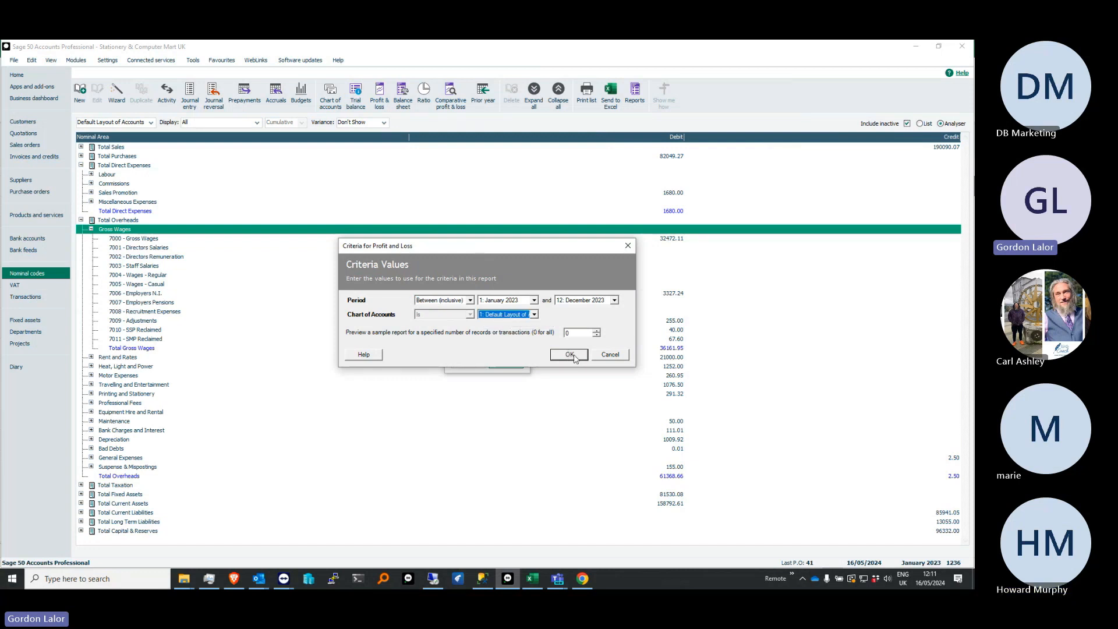
{"action": "left_click", "coordinate": [571, 355]}
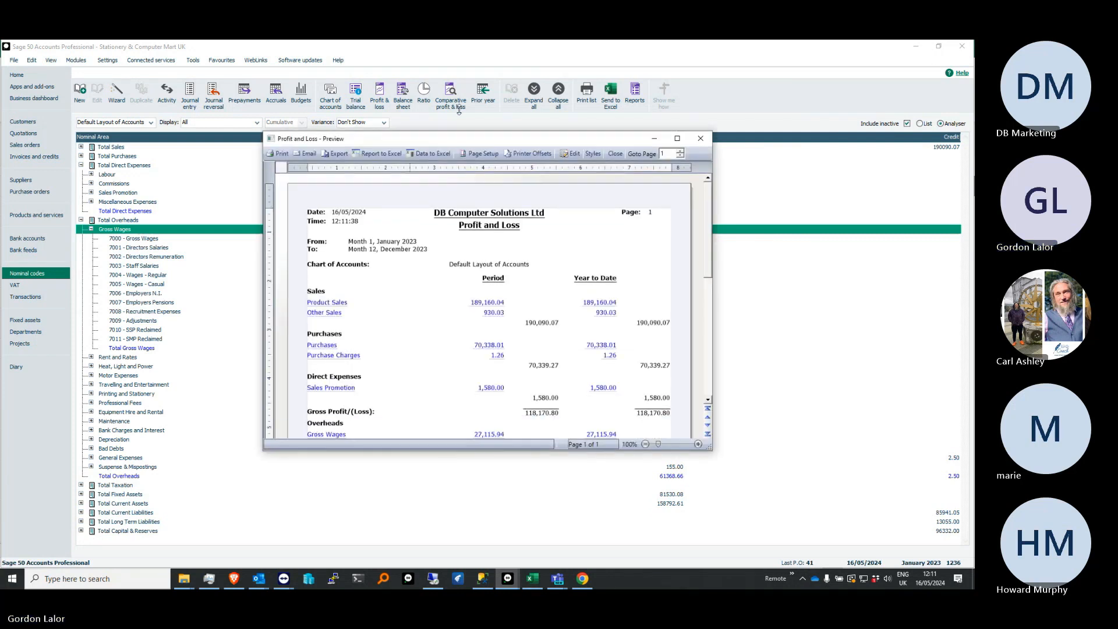
{"action": "left_click_drag", "start_coordinate": [422, 456], "coordinate": [435, 557]}
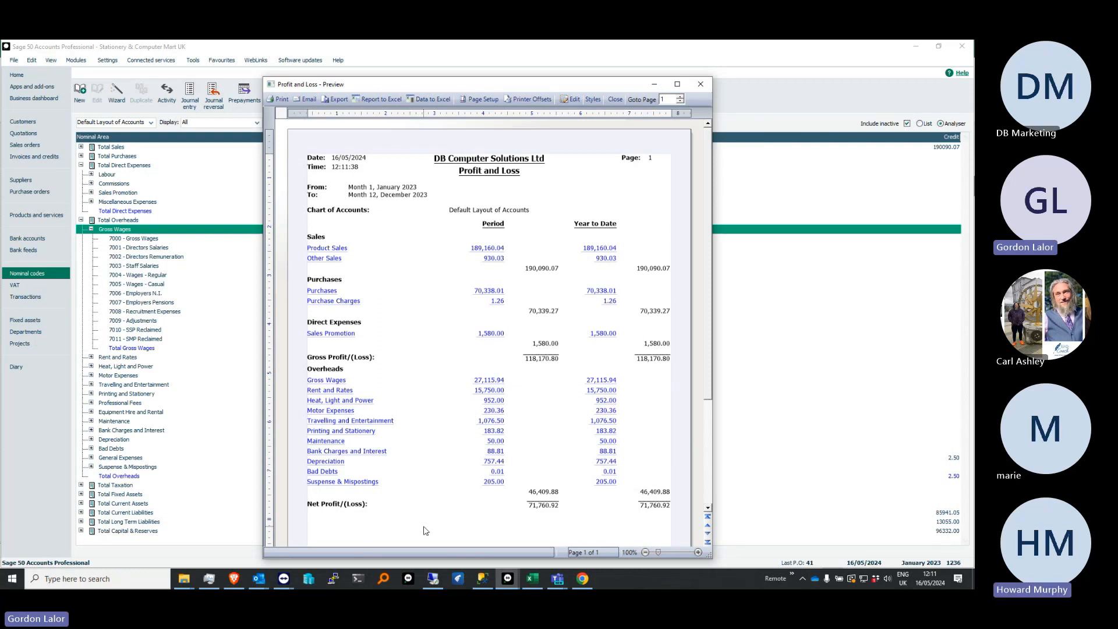
Drill down from the Product Sales period figure to the Sales North nominal activity, and close the report preview
{"action": "left_click", "coordinate": [487, 250]}
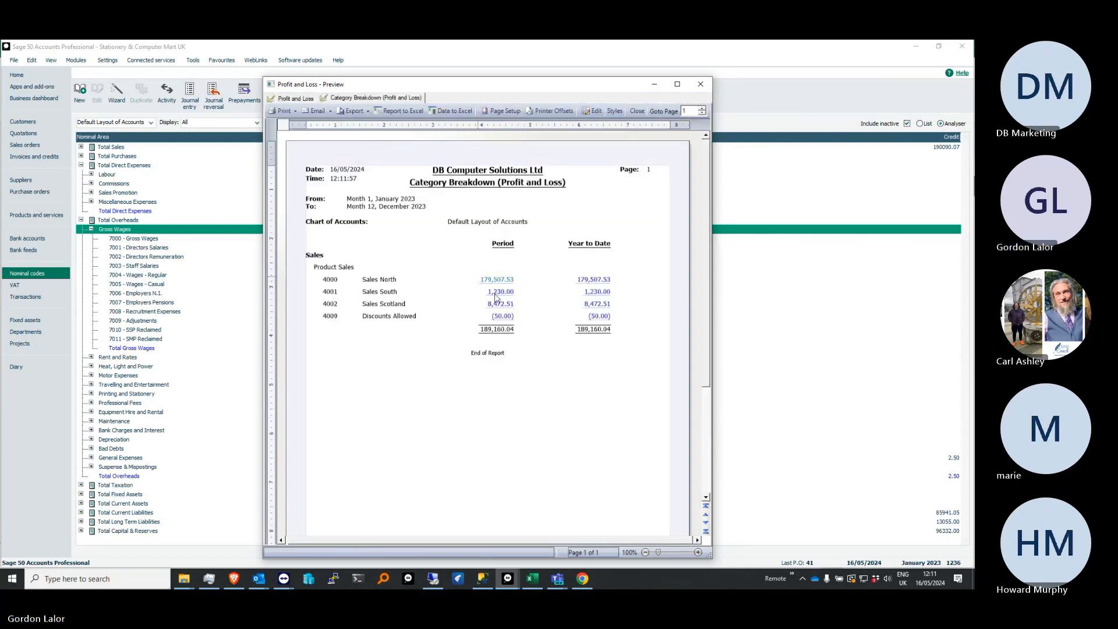
{"action": "left_click", "coordinate": [499, 280]}
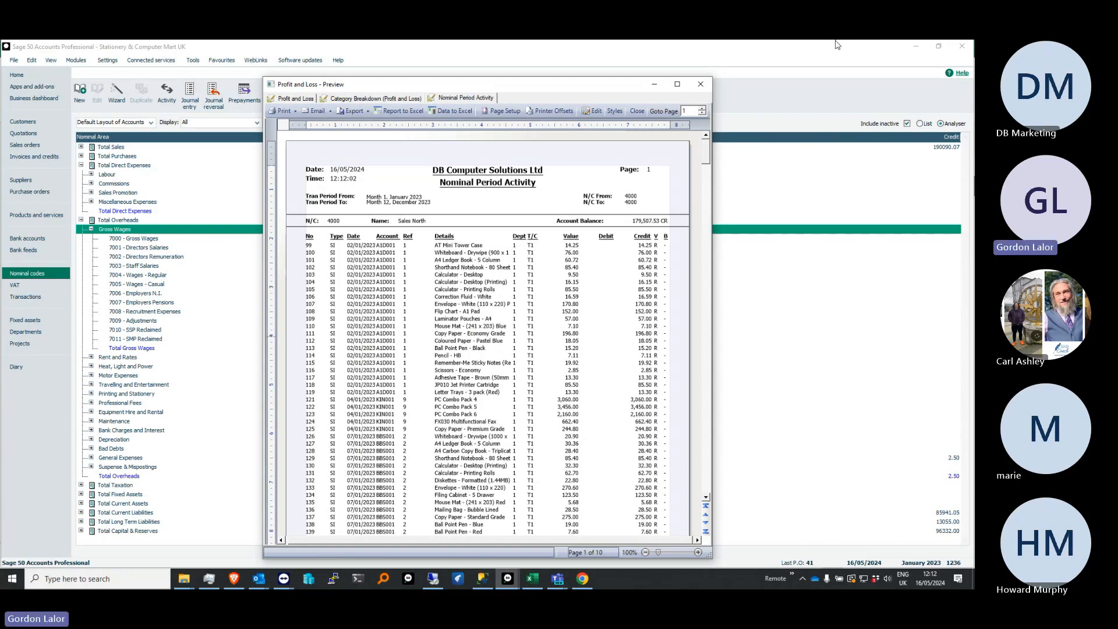
{"action": "left_click", "coordinate": [700, 85]}
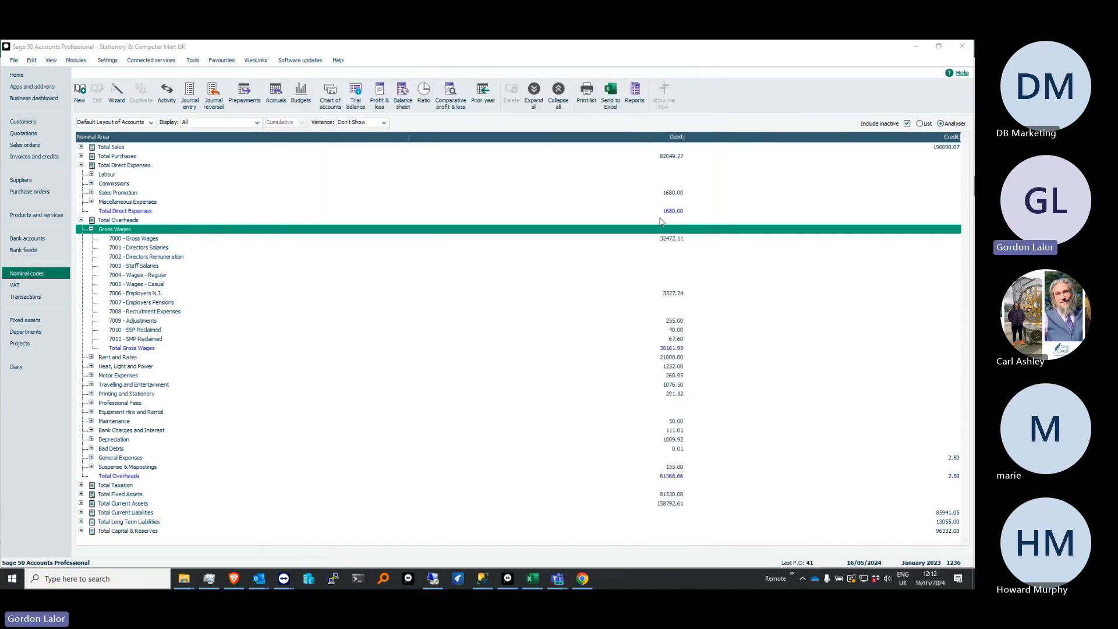
Collapse Total Overheads and Total Direct Expenses, and switch the nominal codes back to List view
{"action": "left_click", "coordinate": [81, 220]}
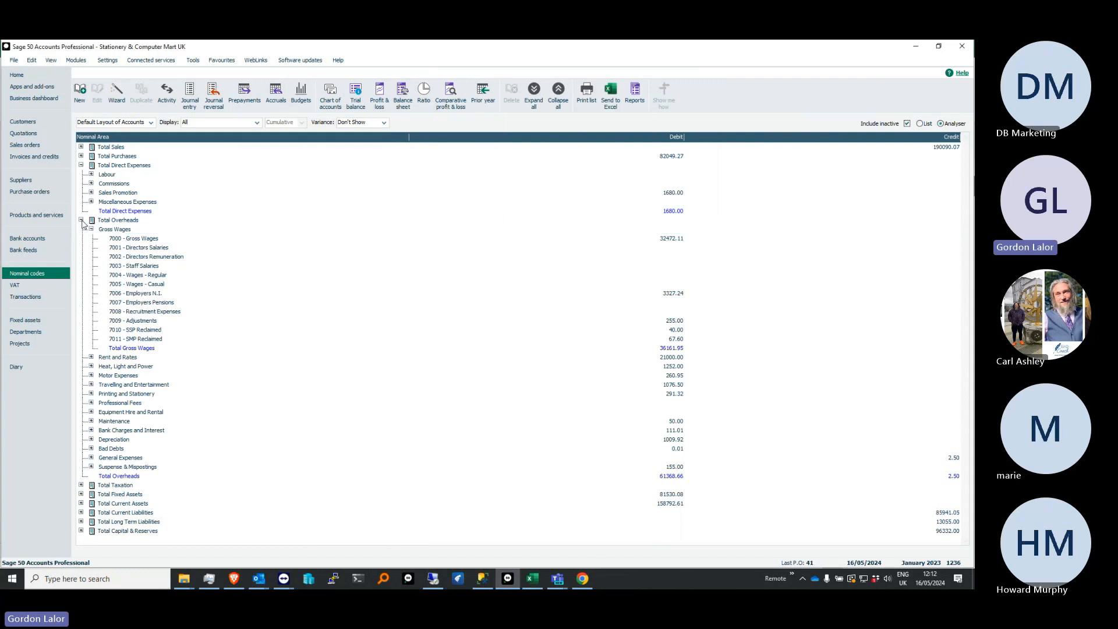
{"action": "left_click", "coordinate": [81, 165]}
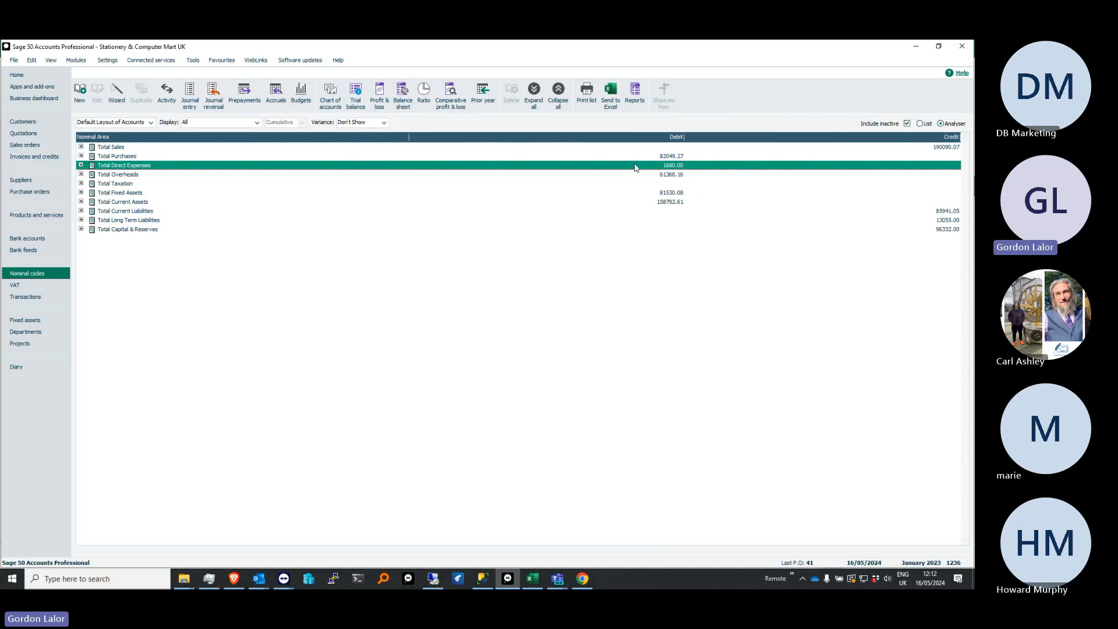
{"action": "left_click", "coordinate": [921, 124]}
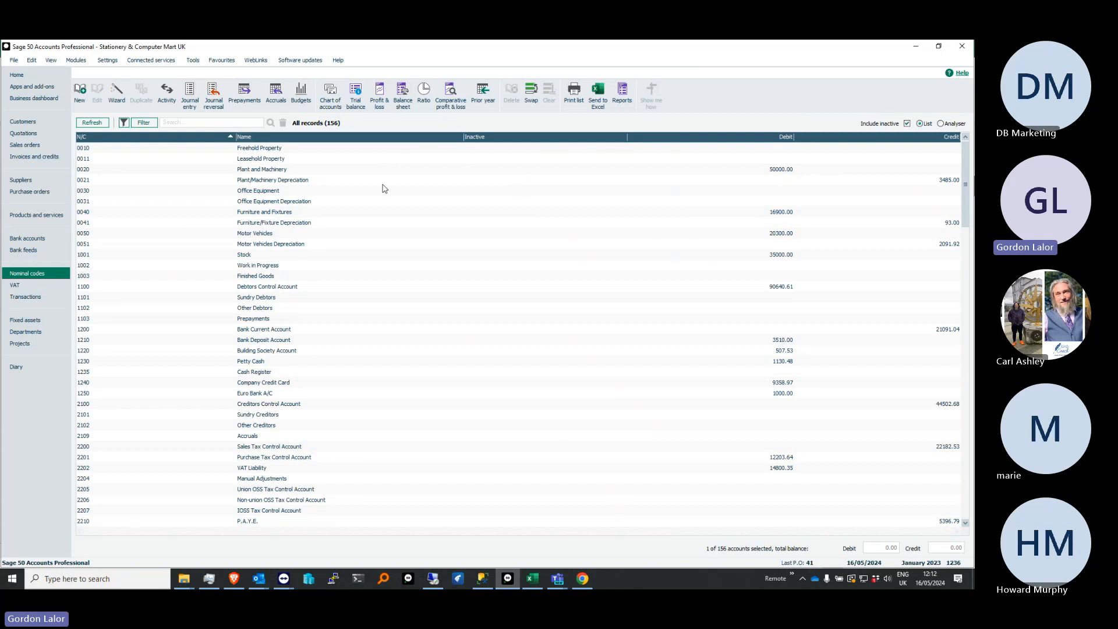
Open the Departments list and highlight the Default, Sales and Installations departments in turn
{"action": "left_click", "coordinate": [35, 333]}
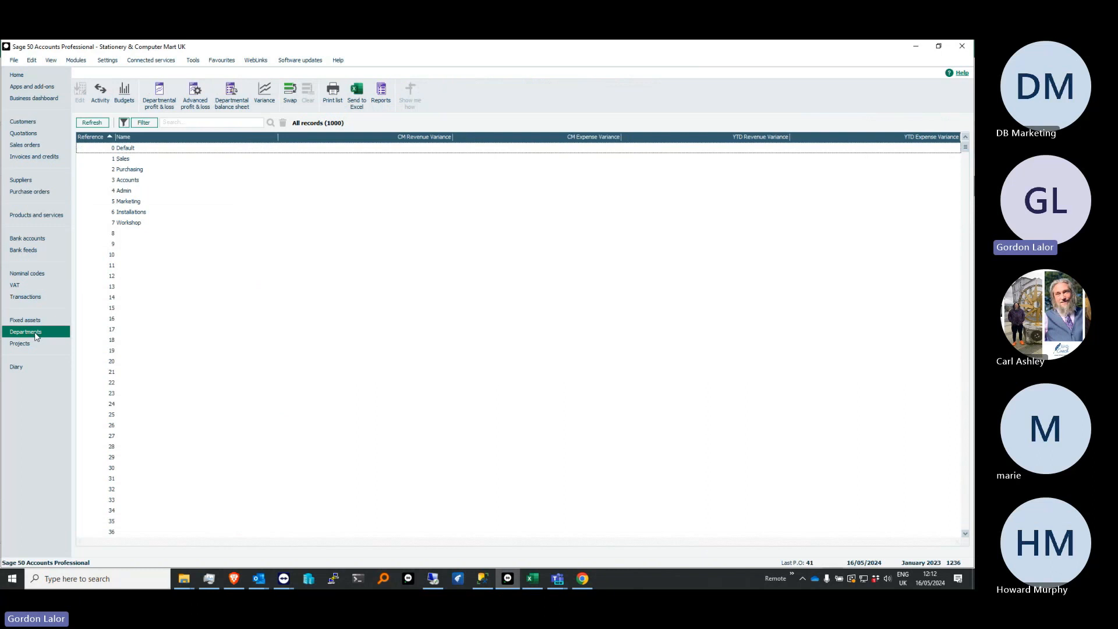
{"action": "left_click", "coordinate": [131, 149]}
{"action": "left_click", "coordinate": [133, 159]}
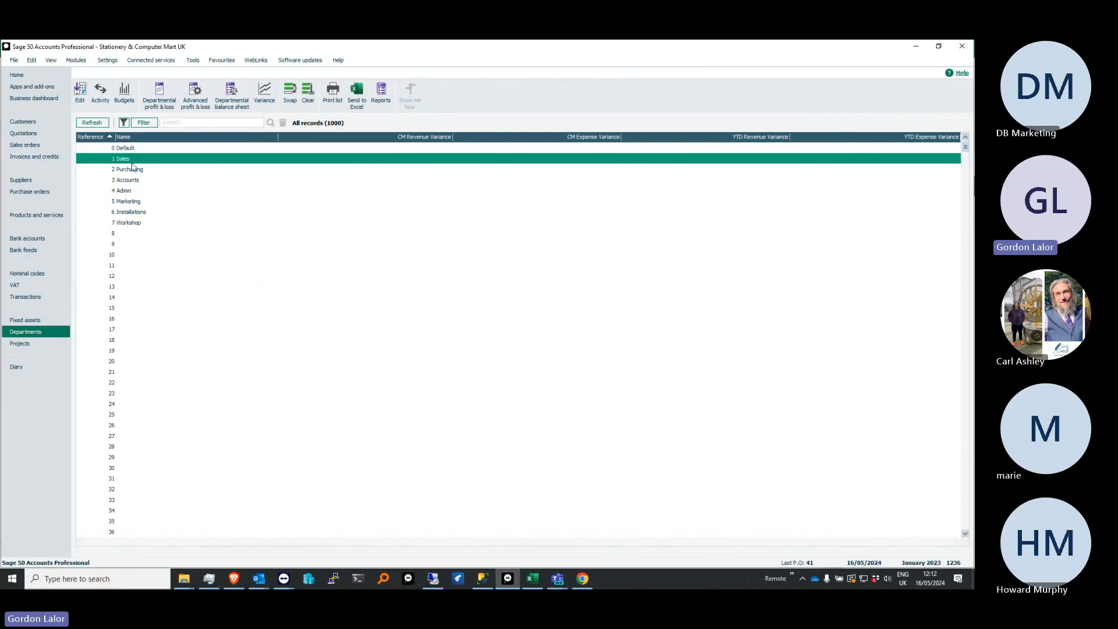
{"action": "left_click", "coordinate": [139, 213]}
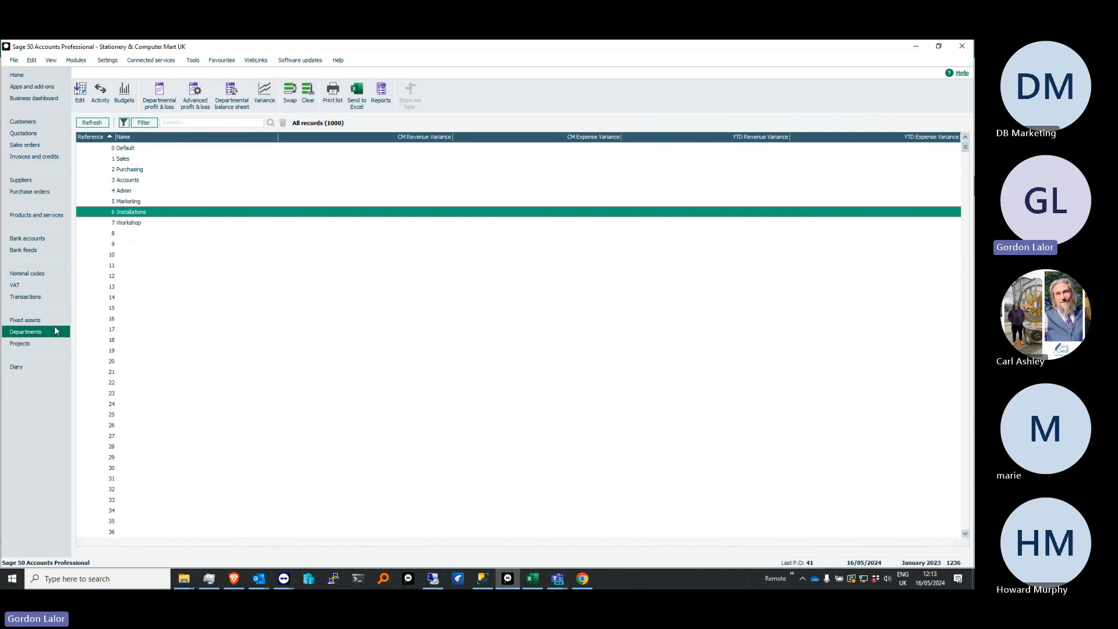
Open the Transactions list, sort it by department in descending order, and select the first department 7 transaction
{"action": "left_click", "coordinate": [36, 303]}
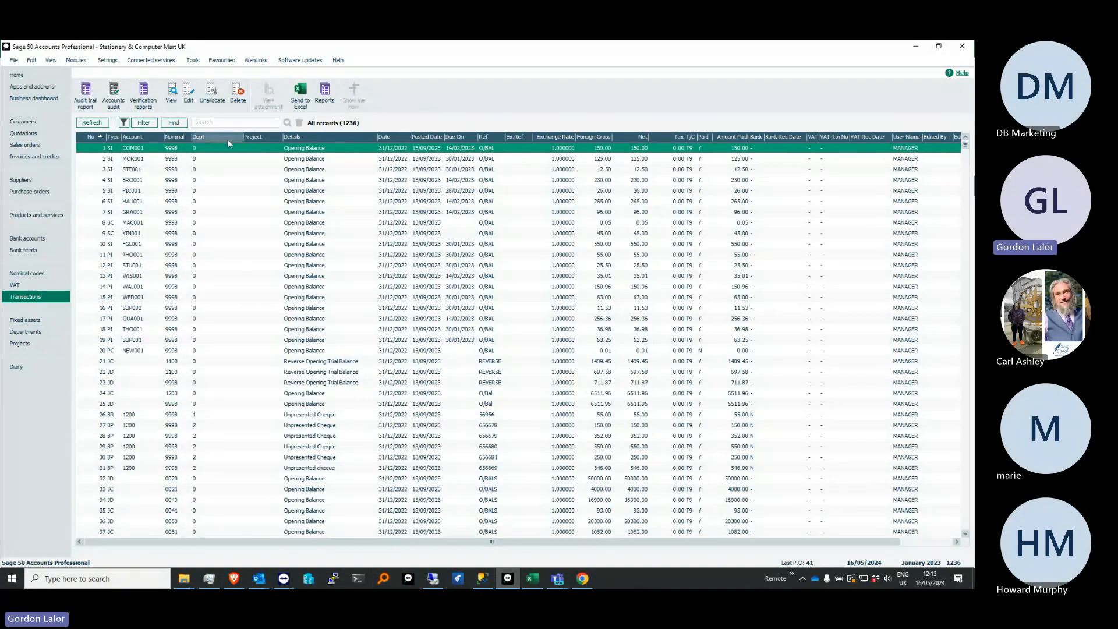
{"action": "left_click", "coordinate": [221, 223]}
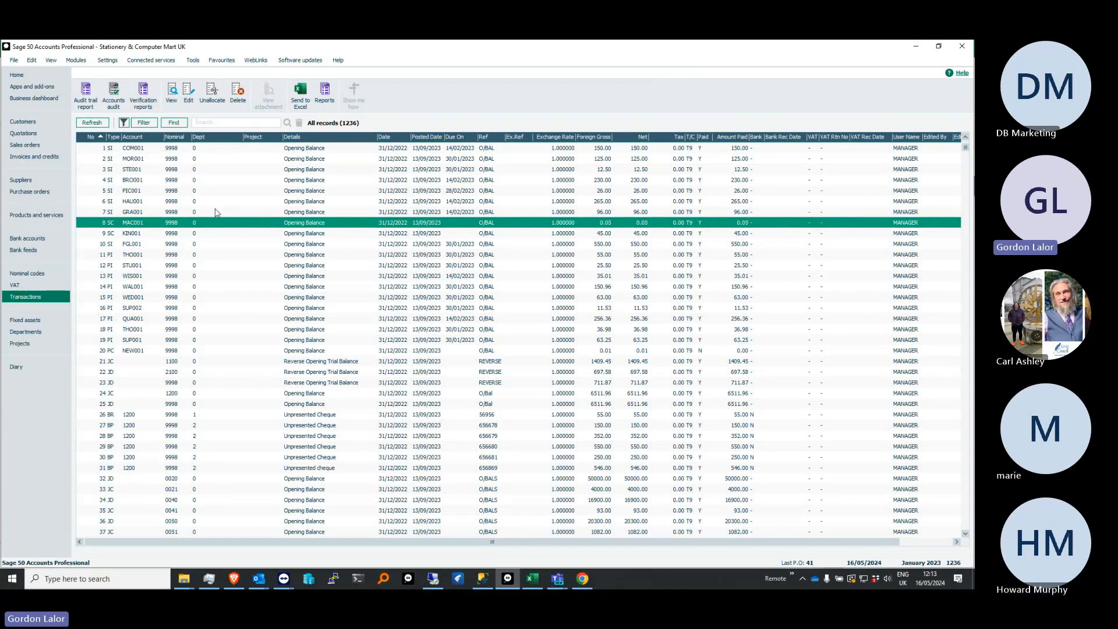
{"action": "left_click", "coordinate": [216, 139]}
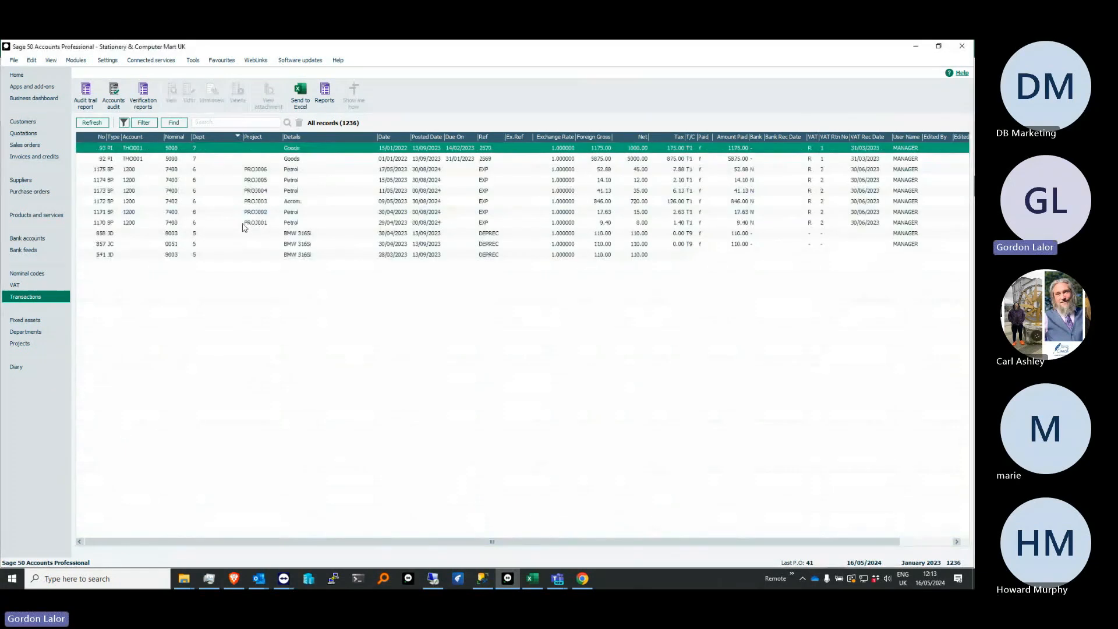
{"action": "left_click", "coordinate": [212, 255]}
{"action": "left_click", "coordinate": [198, 318]}
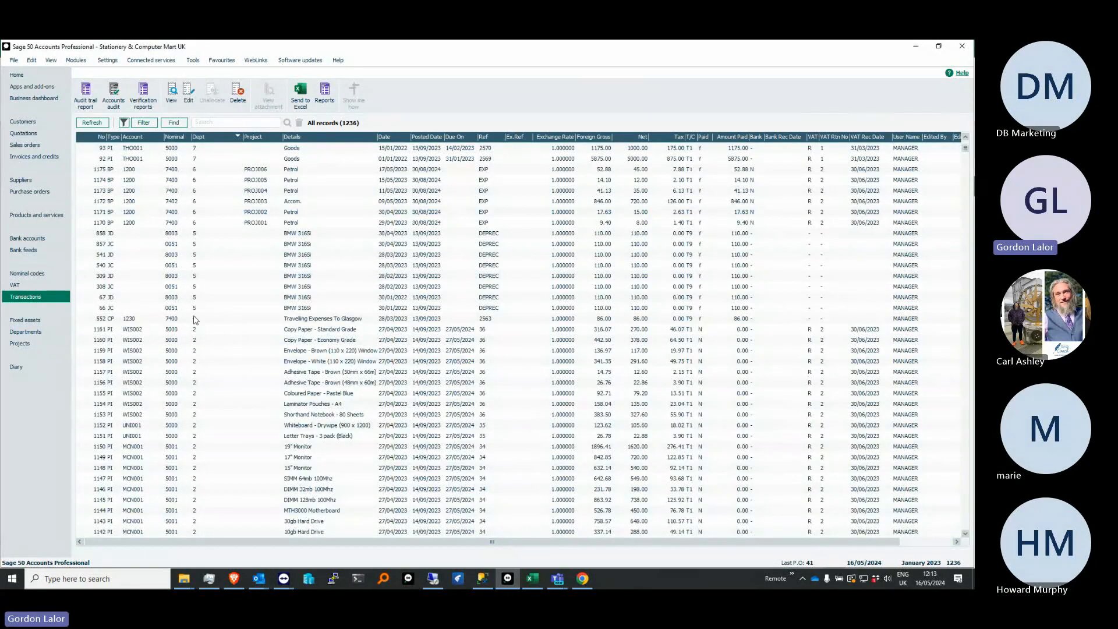
{"action": "left_click", "coordinate": [190, 161]}
{"action": "left_click", "coordinate": [204, 151]}
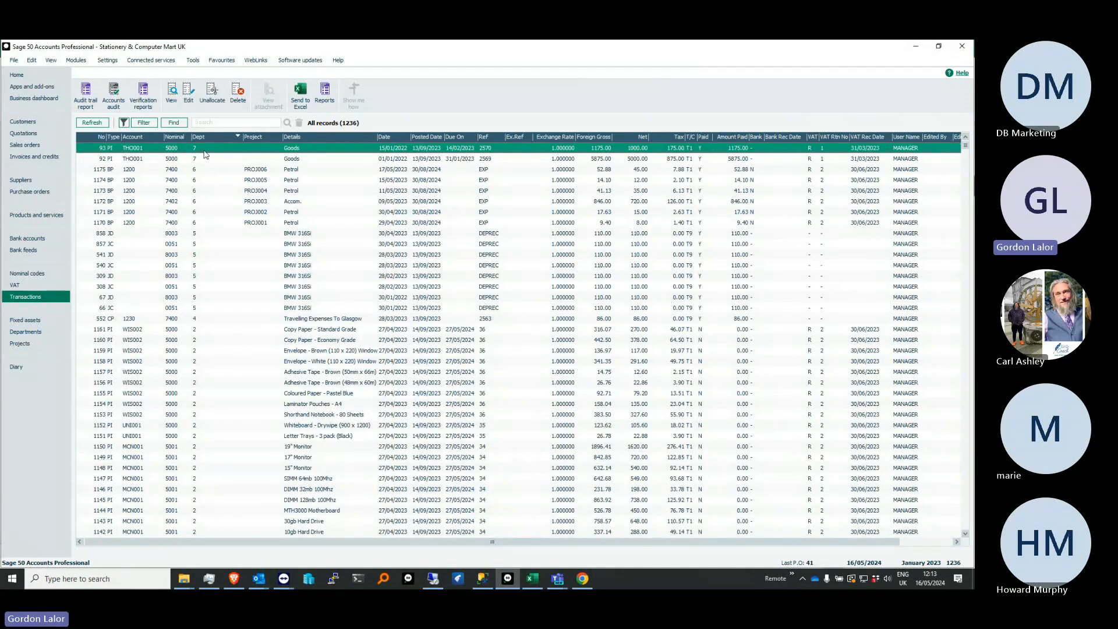
Open the Workshop department's budgets from the Departments list and select 4000 - Sales North under Product Sales
{"action": "left_click", "coordinate": [26, 331]}
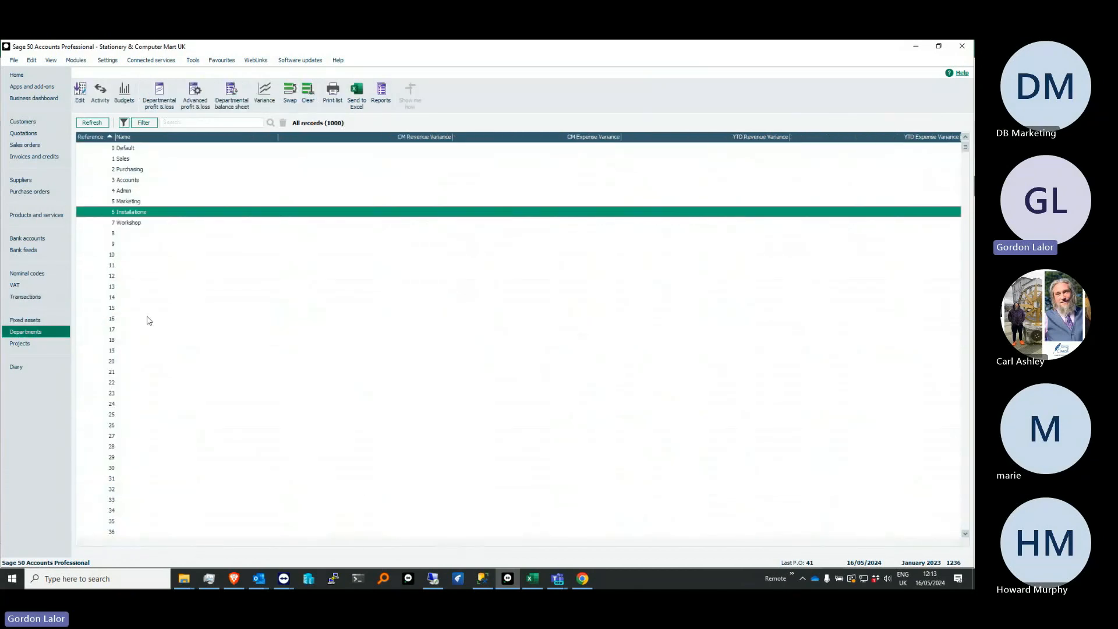
{"action": "left_click", "coordinate": [138, 226]}
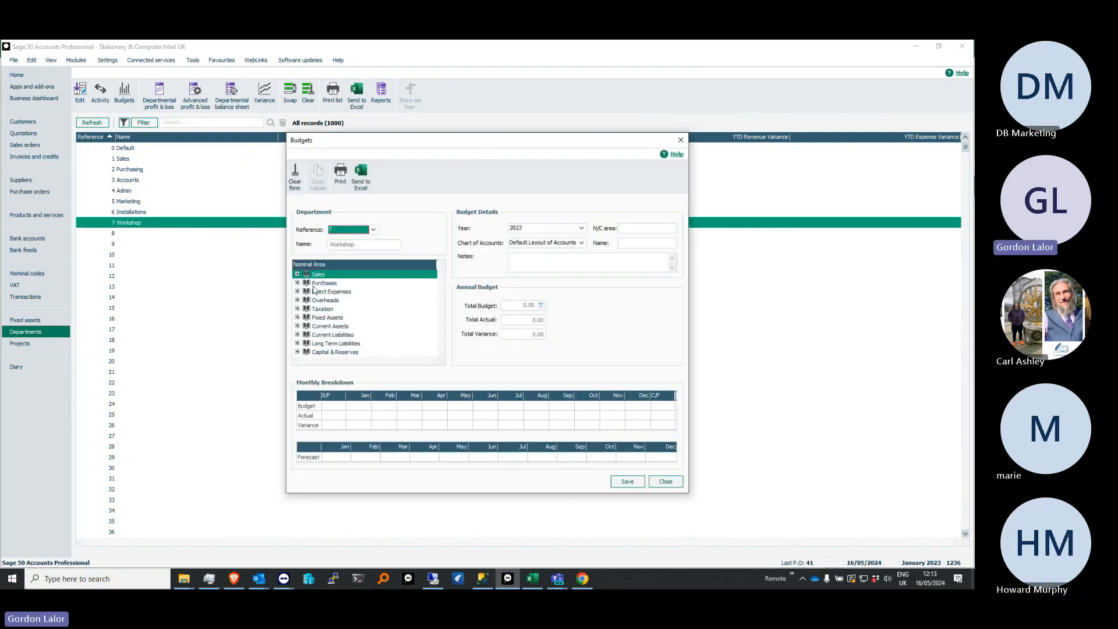
{"action": "left_click", "coordinate": [298, 274]}
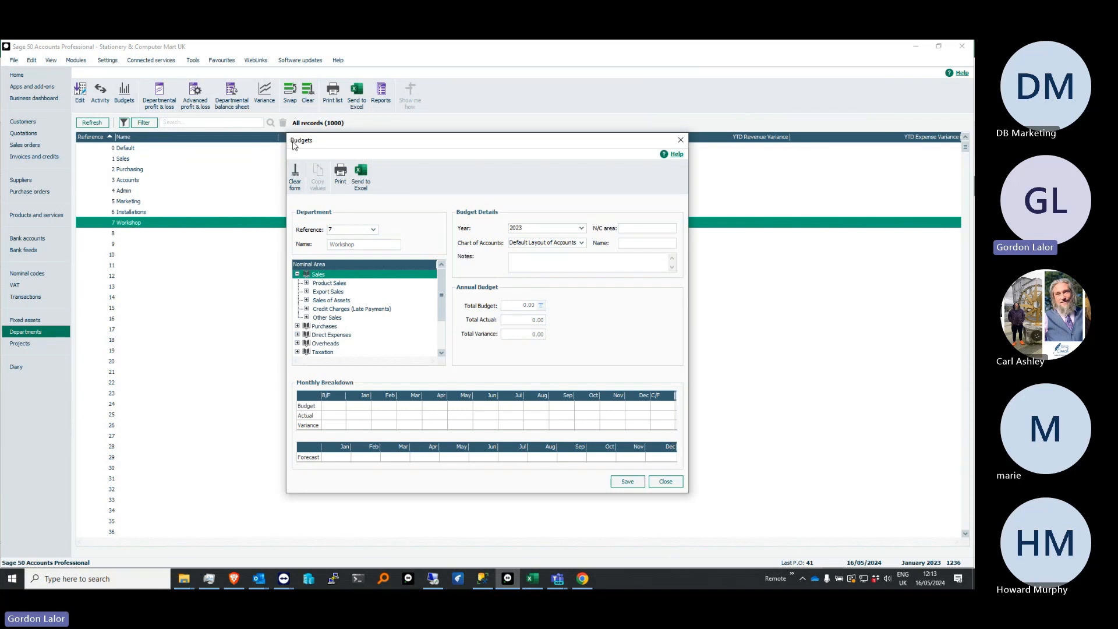
{"action": "left_click", "coordinate": [307, 283]}
{"action": "left_click", "coordinate": [344, 291]}
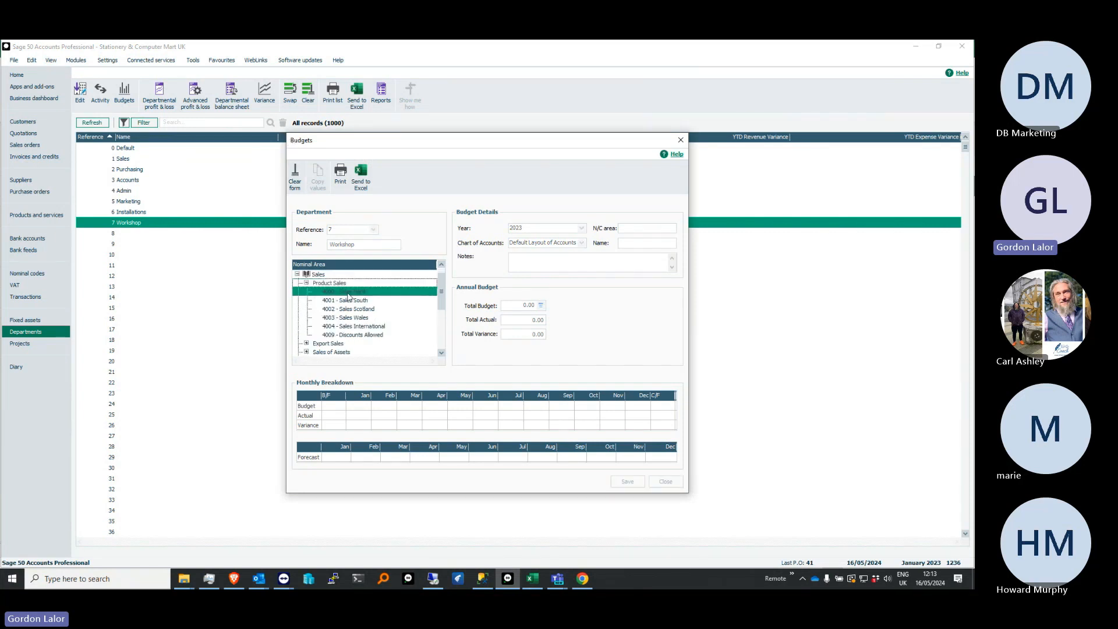
Select 6001 - Cost of Sales Labour under Direct Expenses, Labour, and switch the budget's department to Default
{"action": "left_click", "coordinate": [440, 340]}
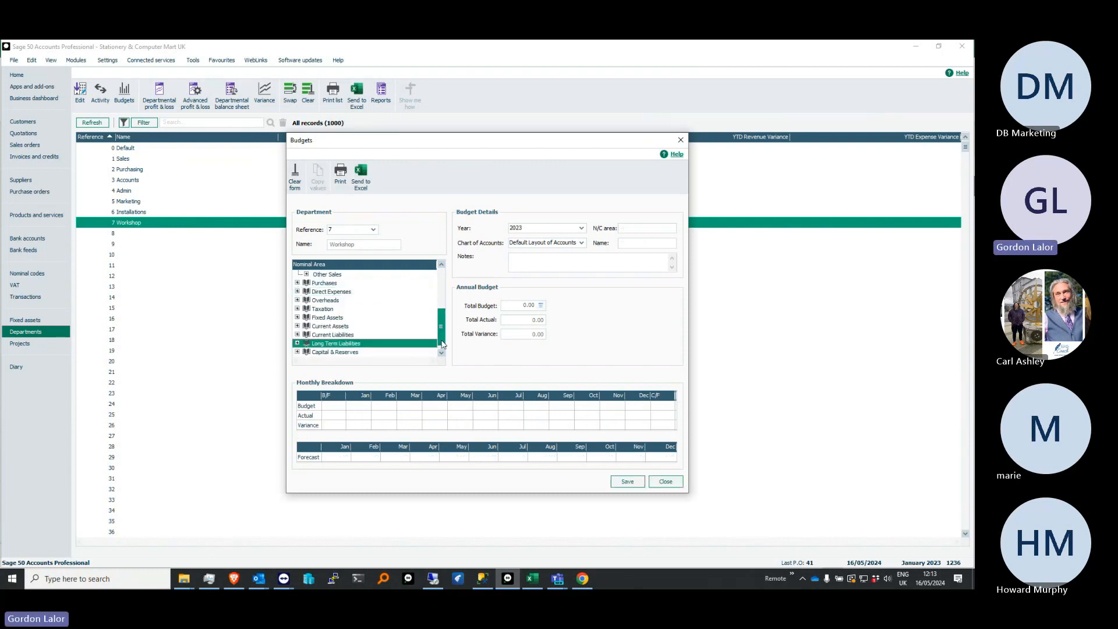
{"action": "left_click", "coordinate": [298, 292]}
{"action": "left_click", "coordinate": [320, 301]}
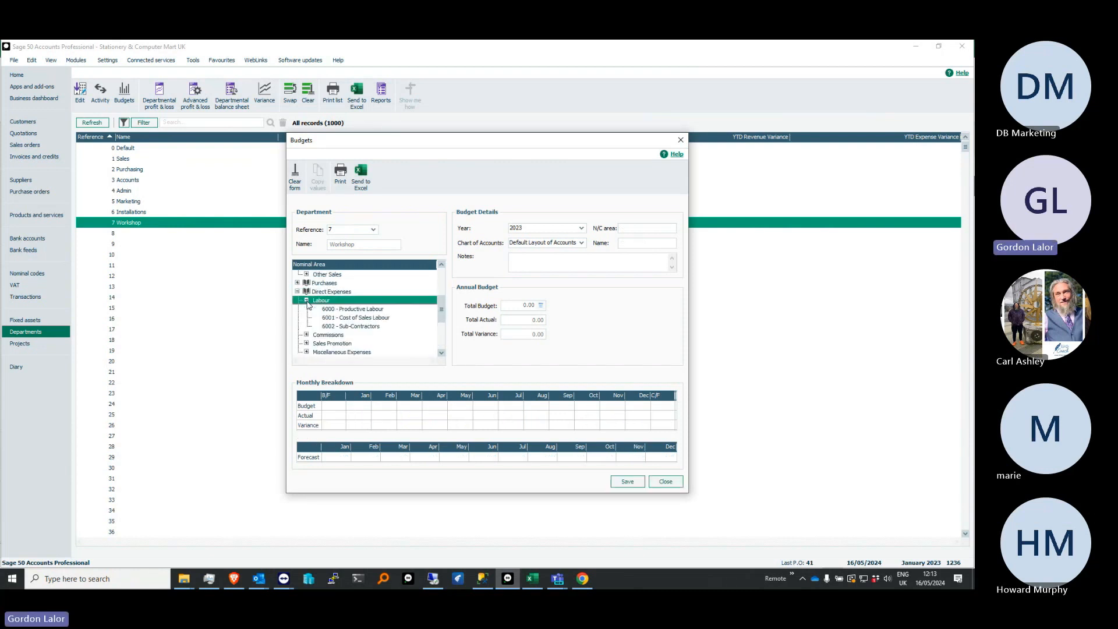
{"action": "left_click", "coordinate": [340, 318]}
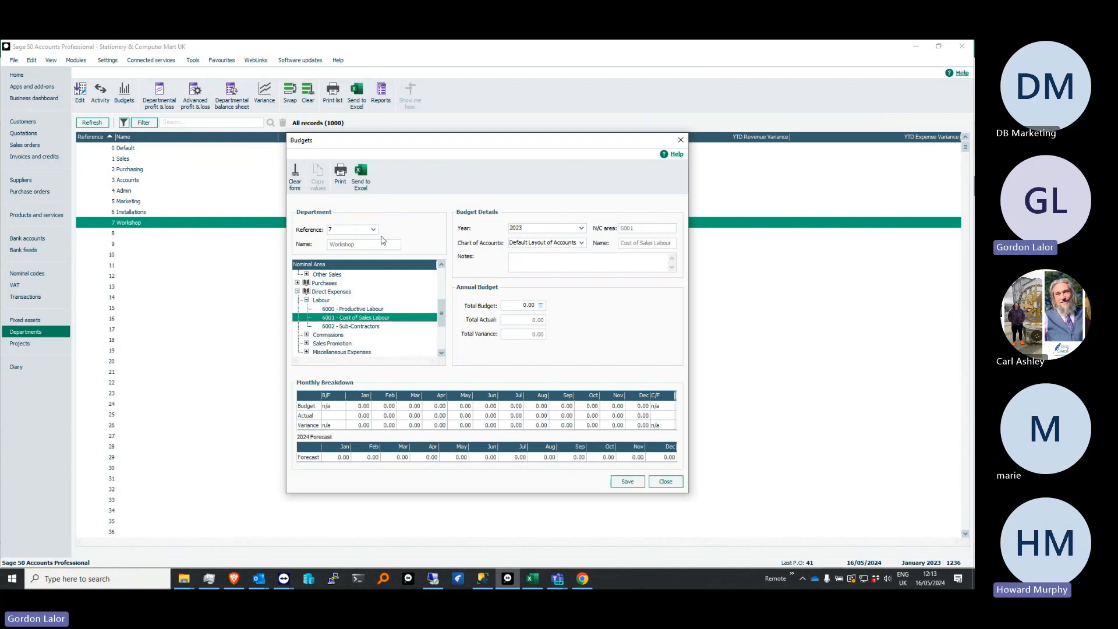
{"action": "left_click", "coordinate": [373, 229]}
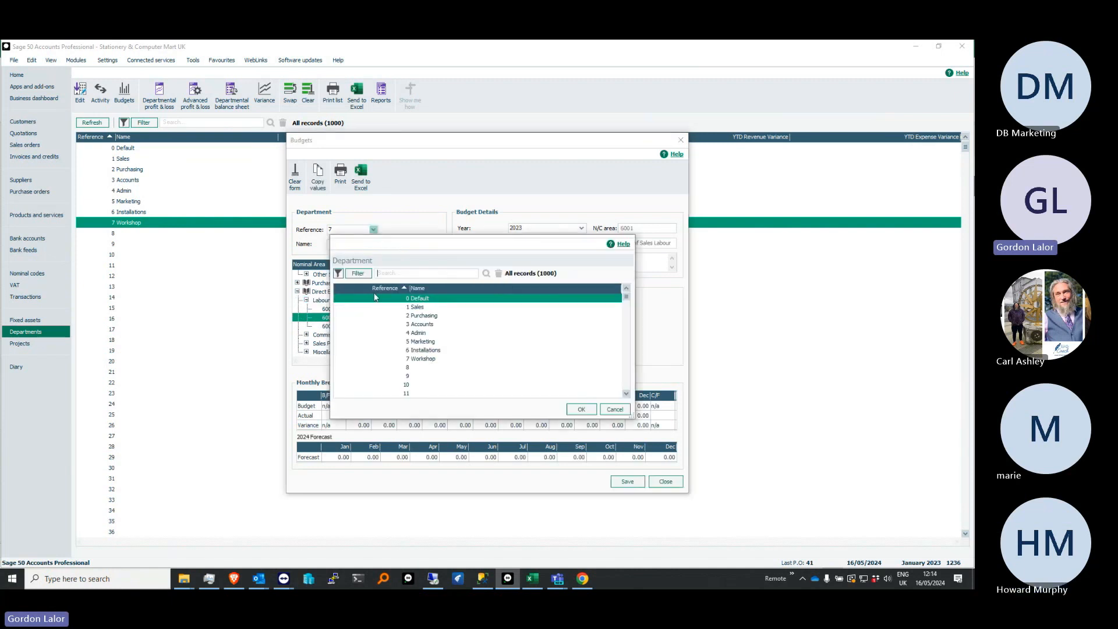
{"action": "left_click", "coordinate": [577, 409]}
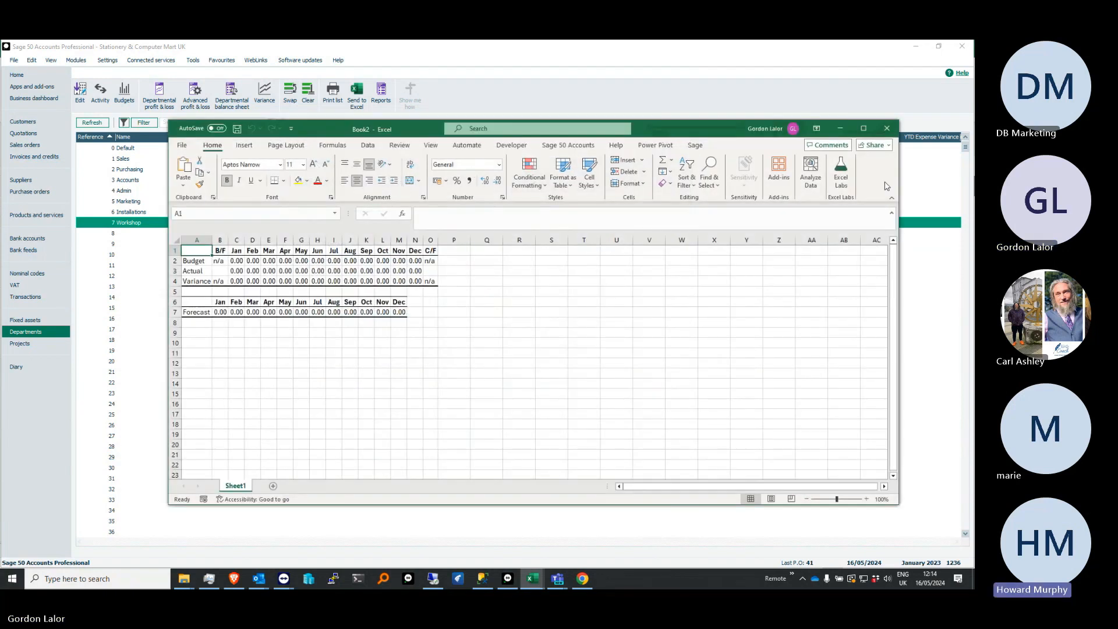
Close the exported budget workbook without saving it, and close the Budgets window
{"action": "left_click", "coordinate": [887, 129]}
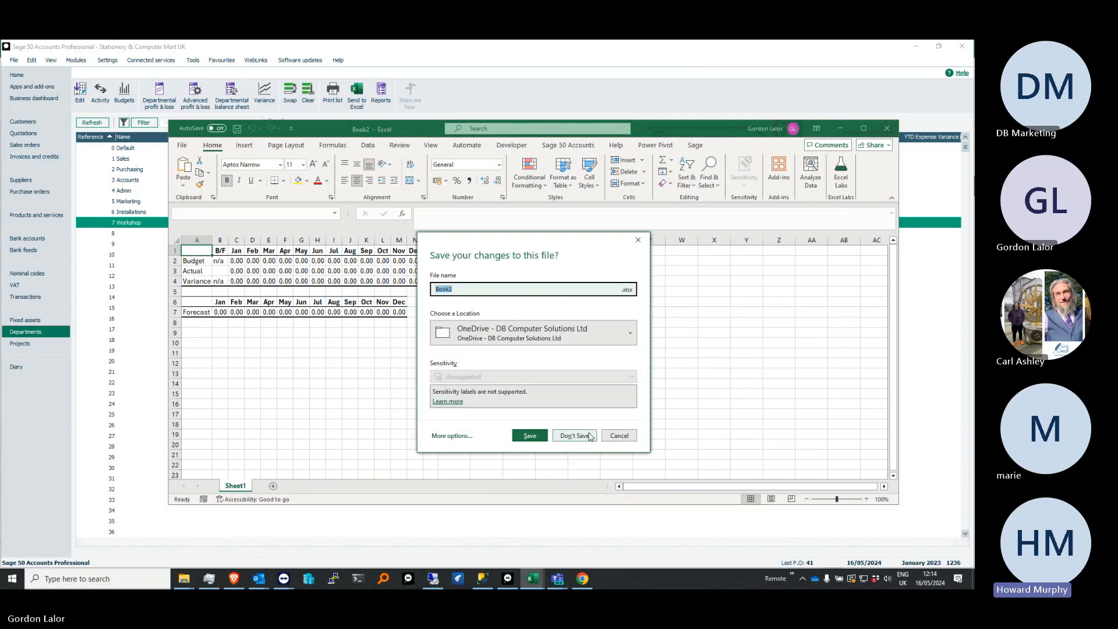
{"action": "left_click", "coordinate": [590, 436]}
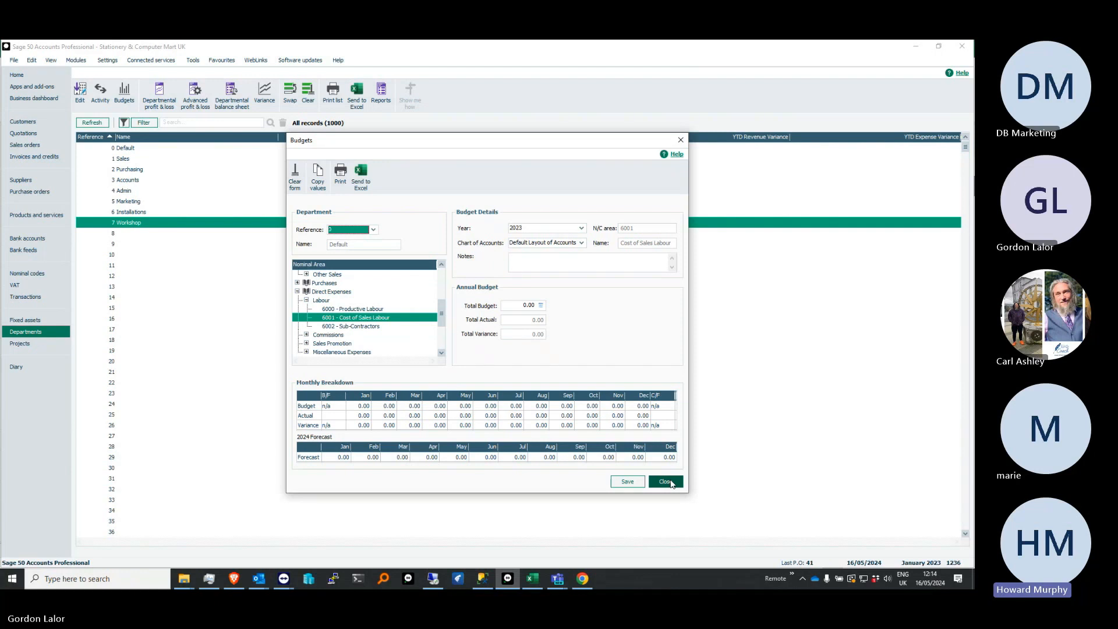
{"action": "left_click", "coordinate": [669, 482]}
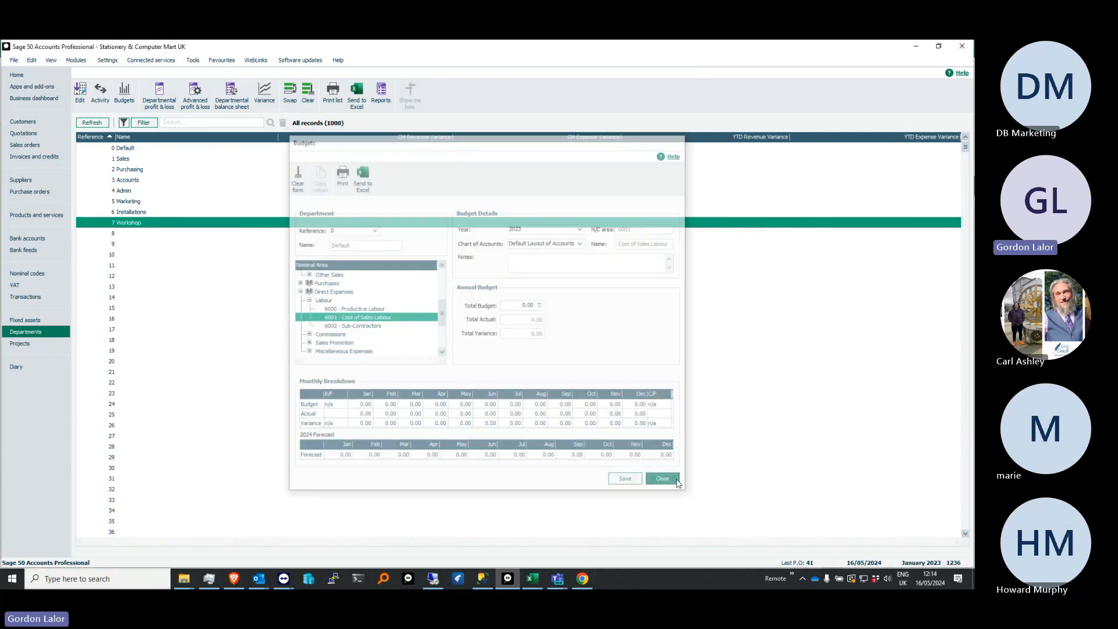
Switch to the Book1 workbook in Excel, look across the INVOICE sheet's data, and return to the pivot table on Sheet2
{"action": "left_click", "coordinate": [532, 579]}
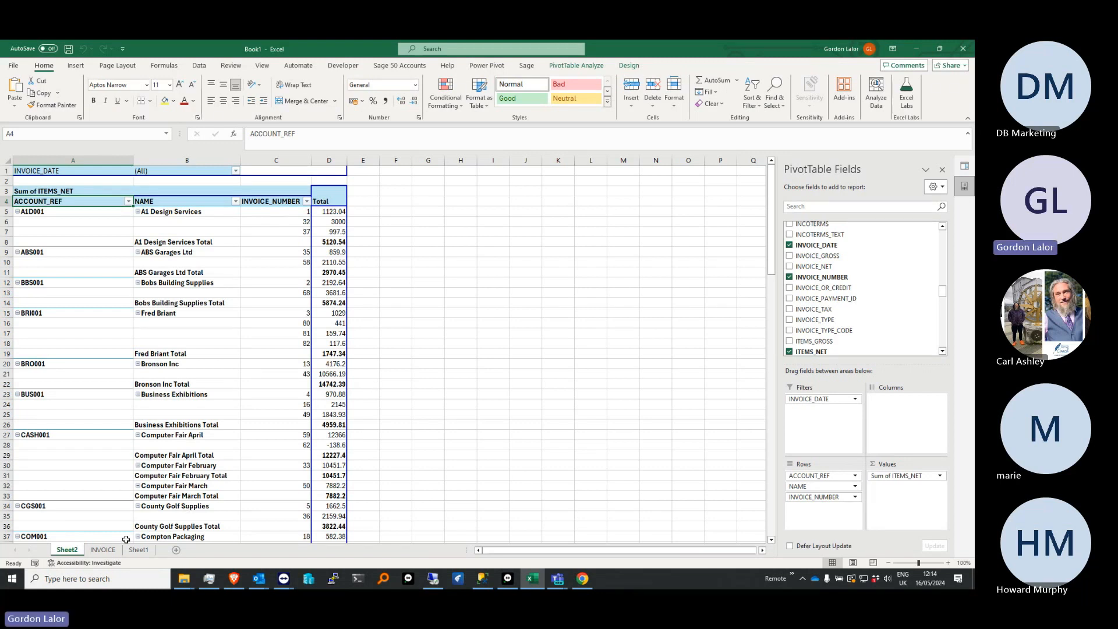
{"action": "left_click", "coordinate": [102, 550]}
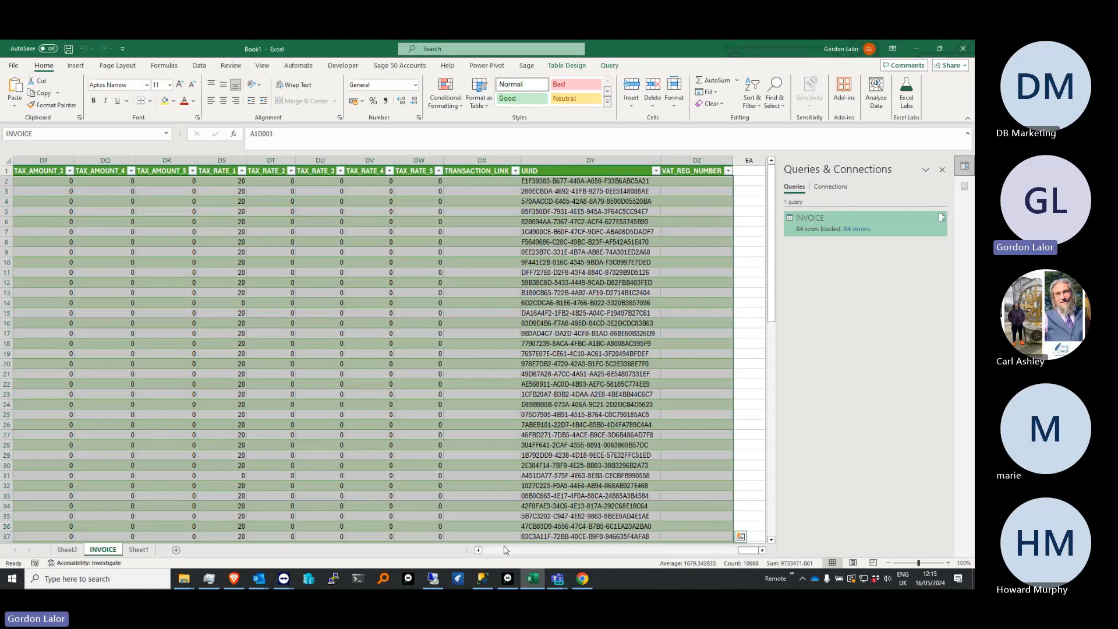
{"action": "left_click_drag", "start_coordinate": [748, 550], "coordinate": [495, 551]}
{"action": "left_click", "coordinate": [67, 550]}
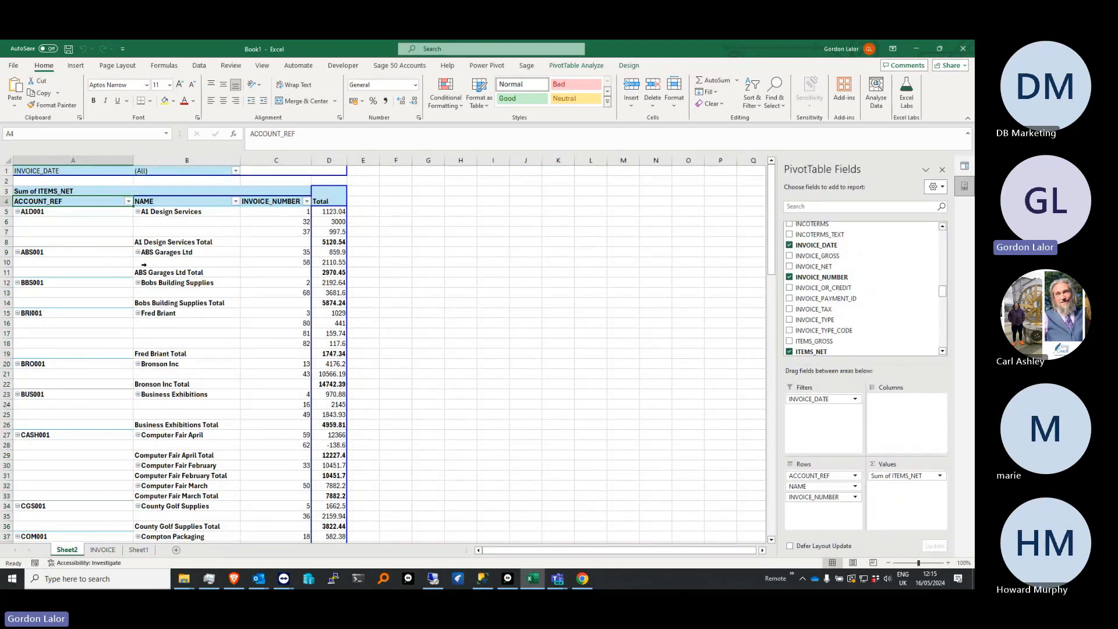
Look at the data refresh options for the invoice pivot table without running a refresh
{"action": "left_click", "coordinate": [207, 69]}
{"action": "left_click", "coordinate": [14, 93]}
{"action": "left_click", "coordinate": [178, 105]}
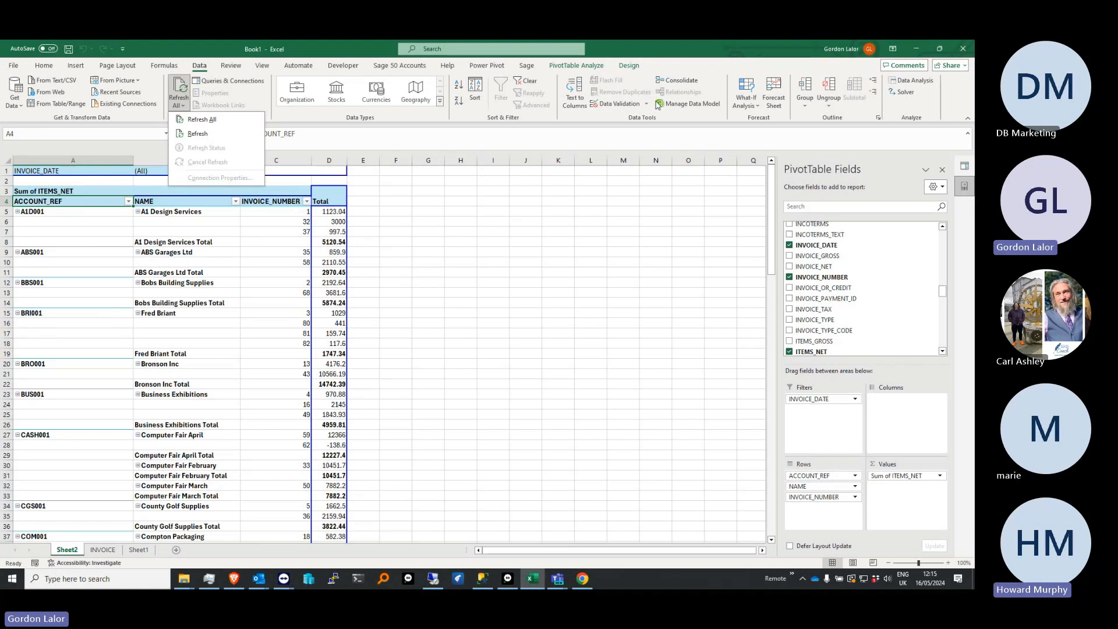
{"action": "left_click", "coordinate": [639, 189]}
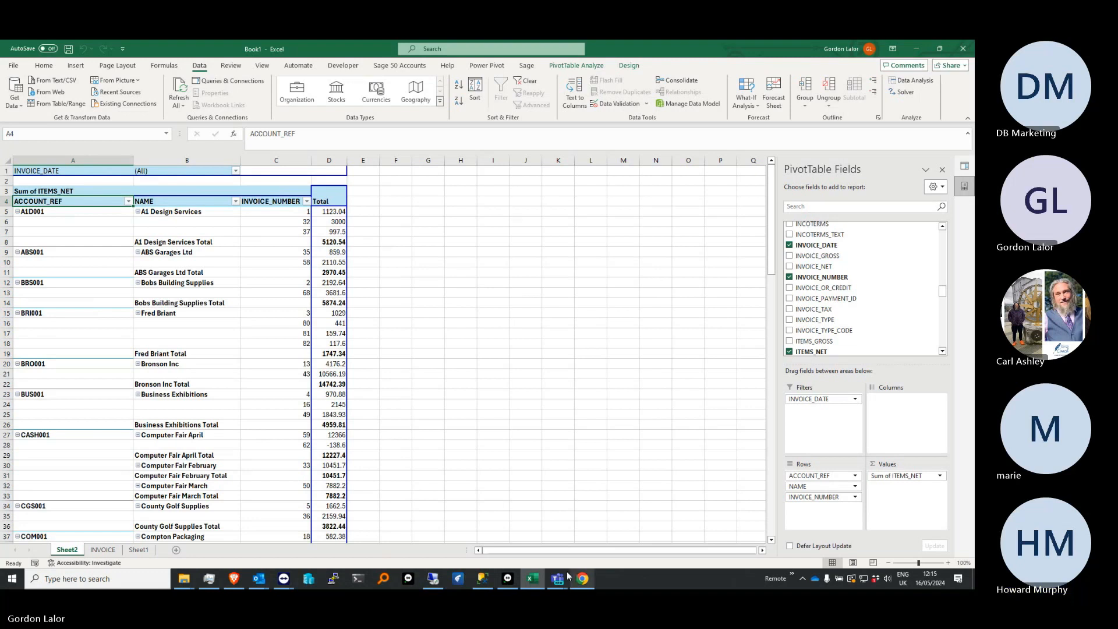
Switch back to Sage 50 Accounts and open the nominal codes list
{"action": "left_click", "coordinate": [515, 581]}
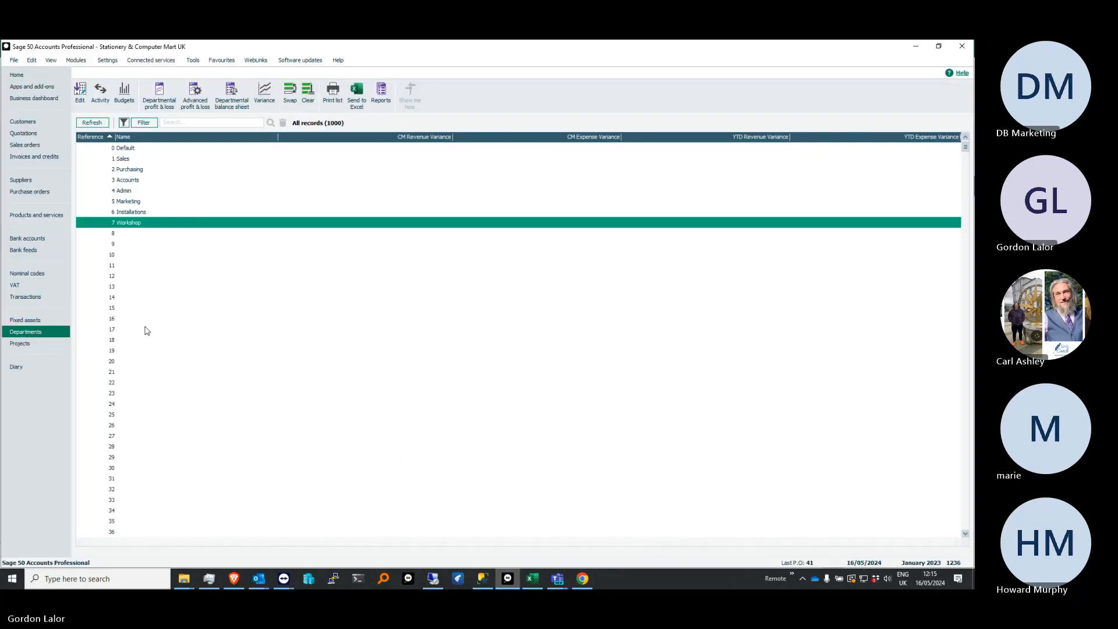
{"action": "left_click", "coordinate": [43, 273]}
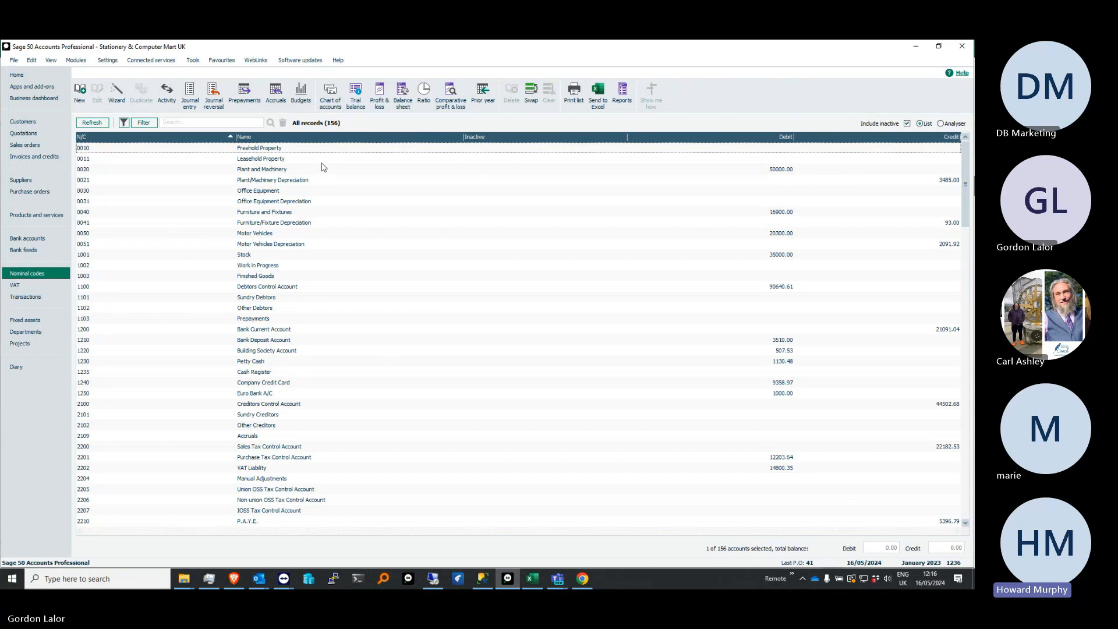
Open the program's About information and examine the Features Enabled section, including Foreign Trader
{"action": "left_click", "coordinate": [339, 61]}
{"action": "left_click", "coordinate": [362, 99]}
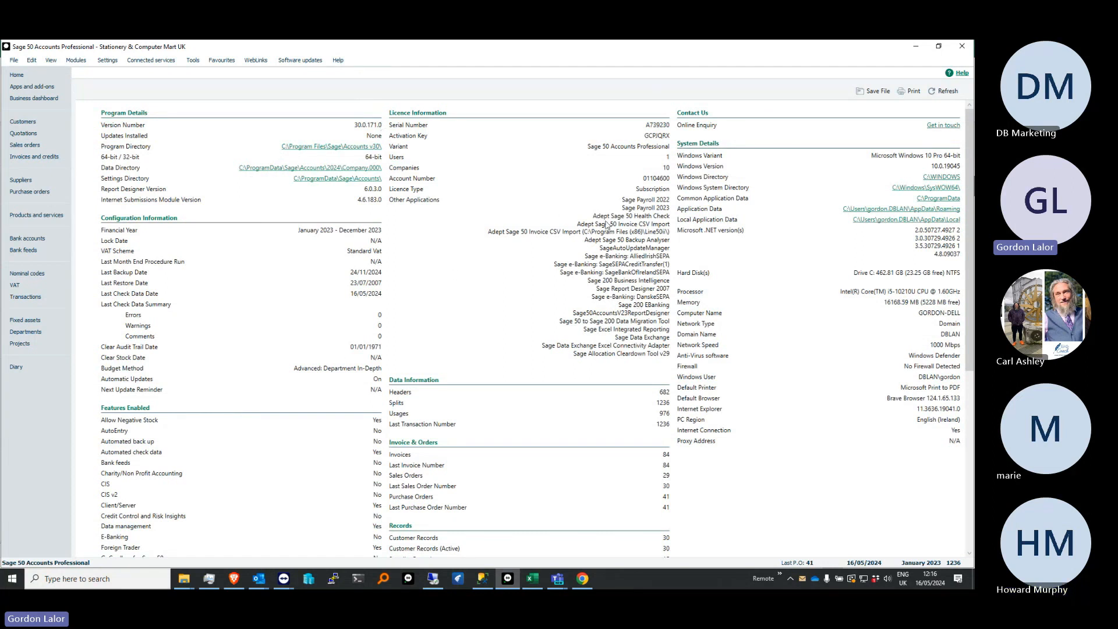
{"action": "scroll", "coordinate": [498, 228], "scroll_direction": "down", "scroll_amount": 5}
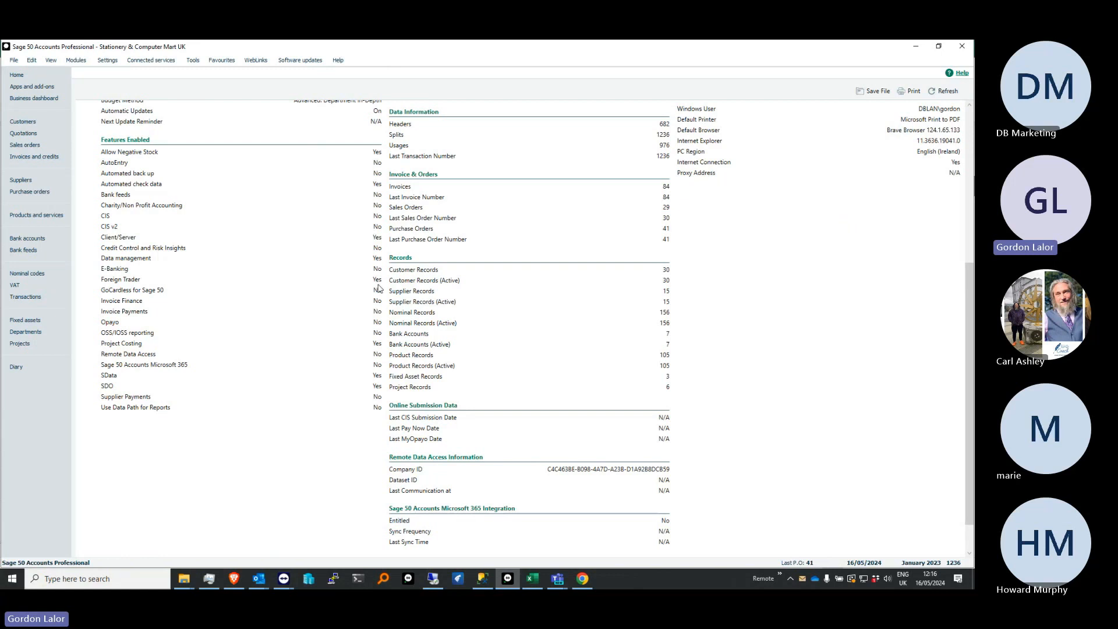
Open the Currencies list, highlight the US Dollar and Euro exchange rates, and close it
{"action": "left_click", "coordinate": [107, 60]}
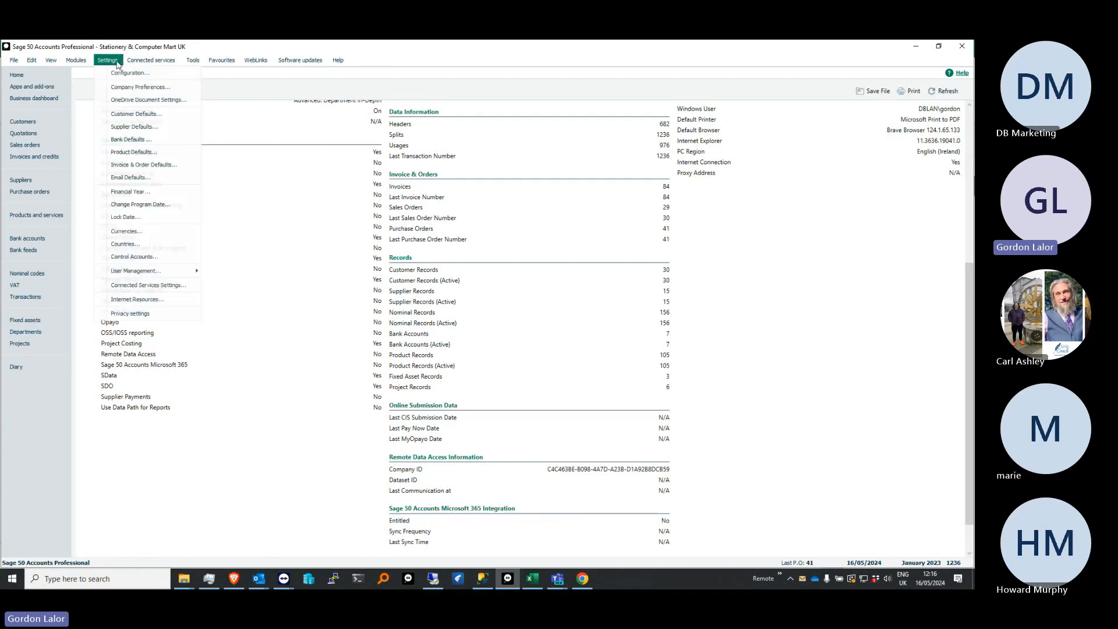
{"action": "left_click", "coordinate": [145, 231]}
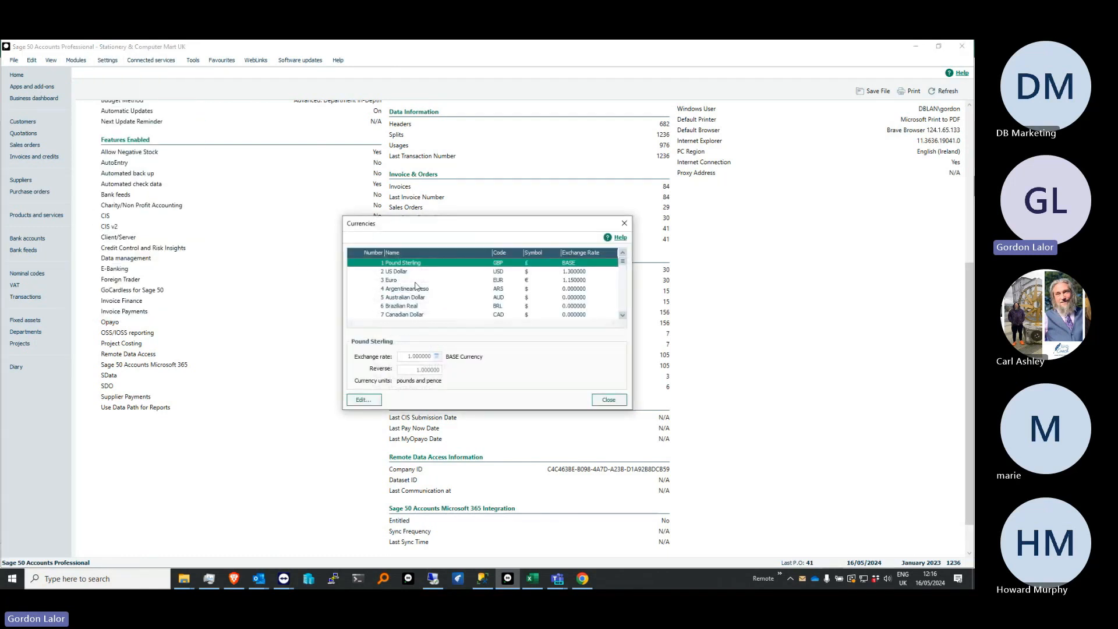
{"action": "left_click", "coordinate": [573, 280]}
{"action": "left_click", "coordinate": [584, 272]}
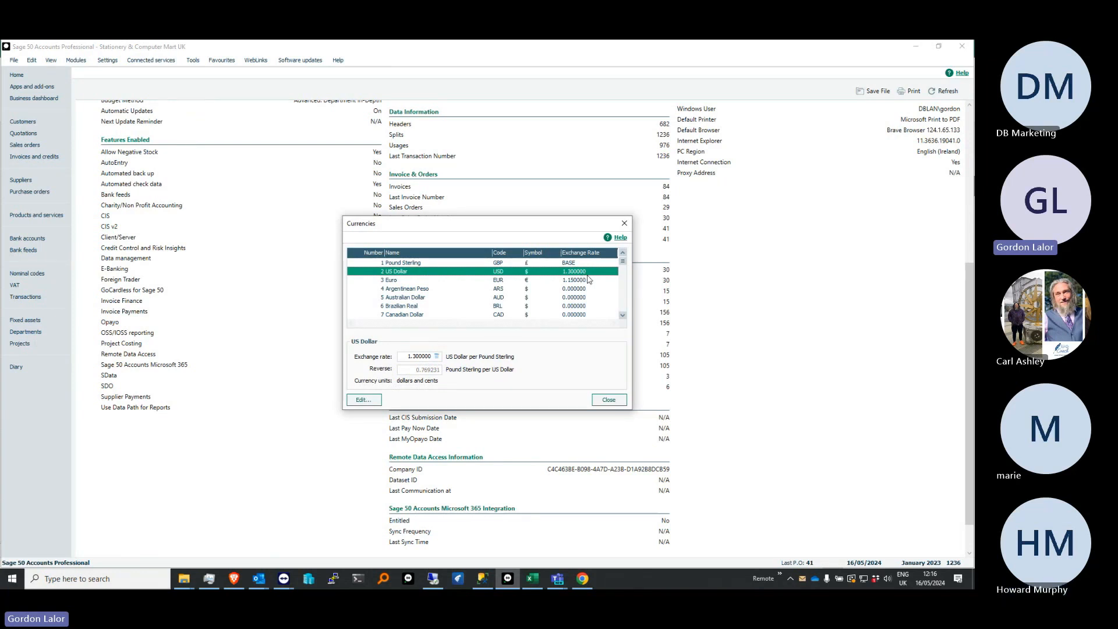
{"action": "left_click", "coordinate": [585, 282]}
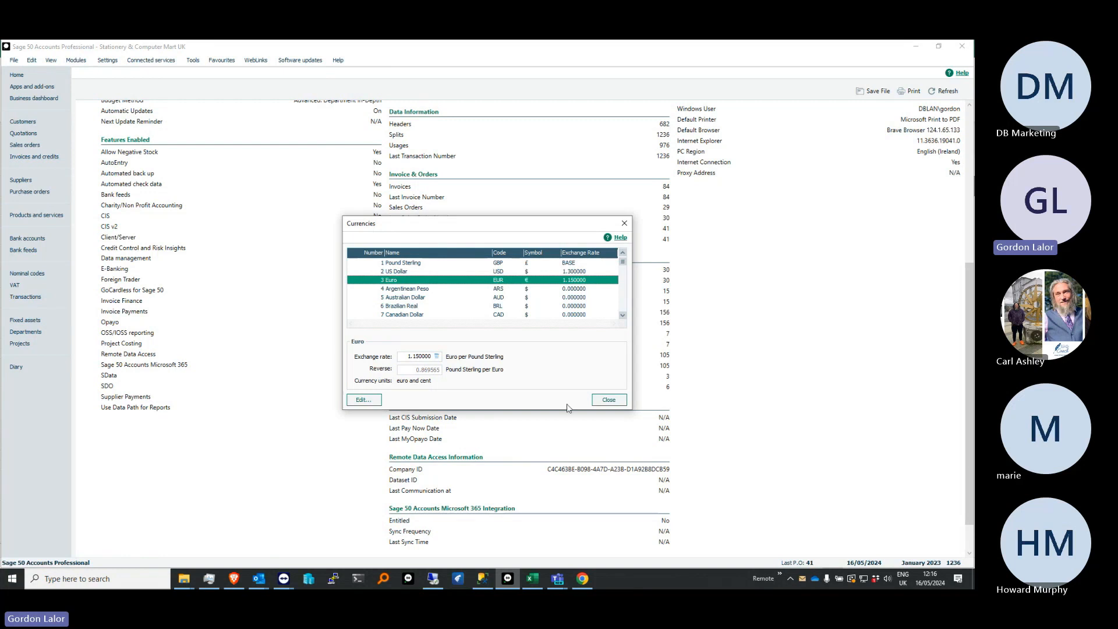
{"action": "left_click", "coordinate": [611, 401]}
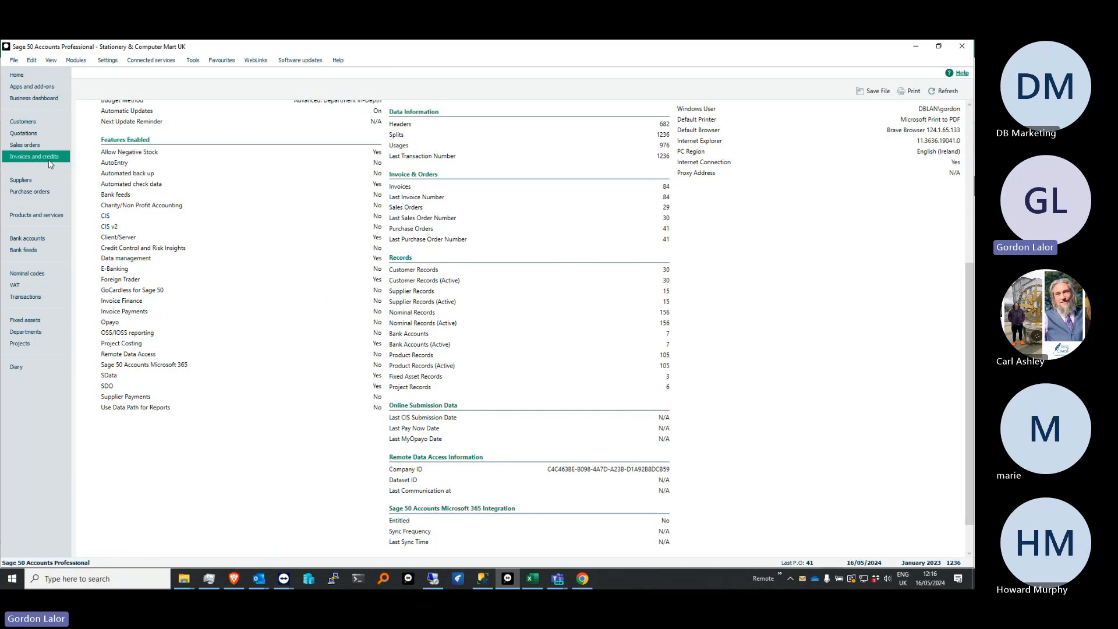
View the Suppliers list, and compare the currencies of Bank Current Account and Euro Bank A/C in the bank accounts list
{"action": "left_click", "coordinate": [45, 181]}
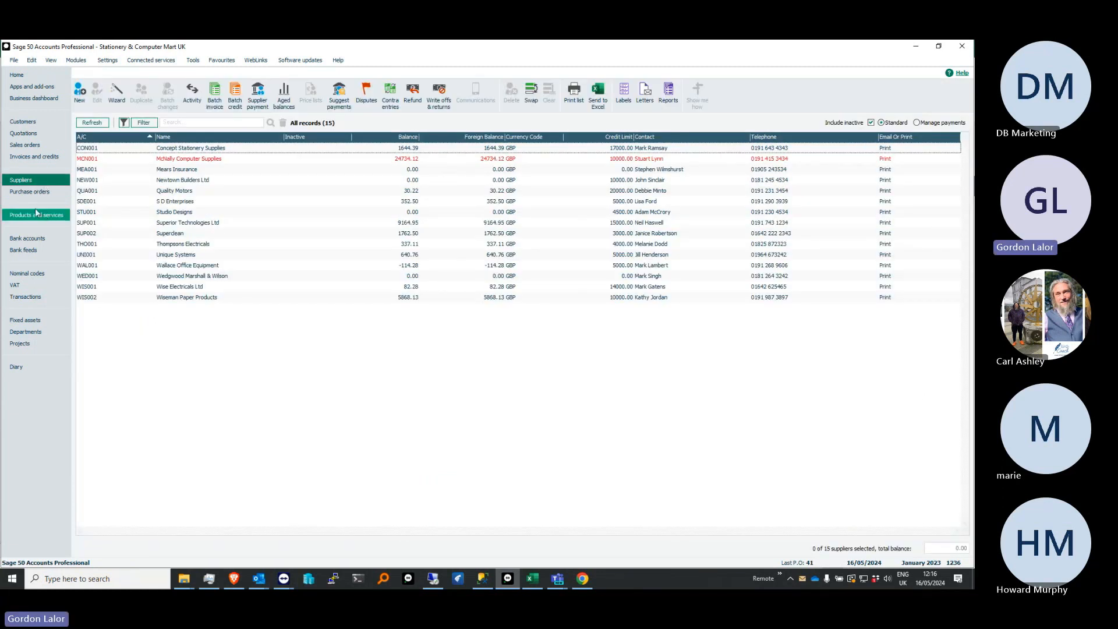
{"action": "left_click", "coordinate": [39, 238]}
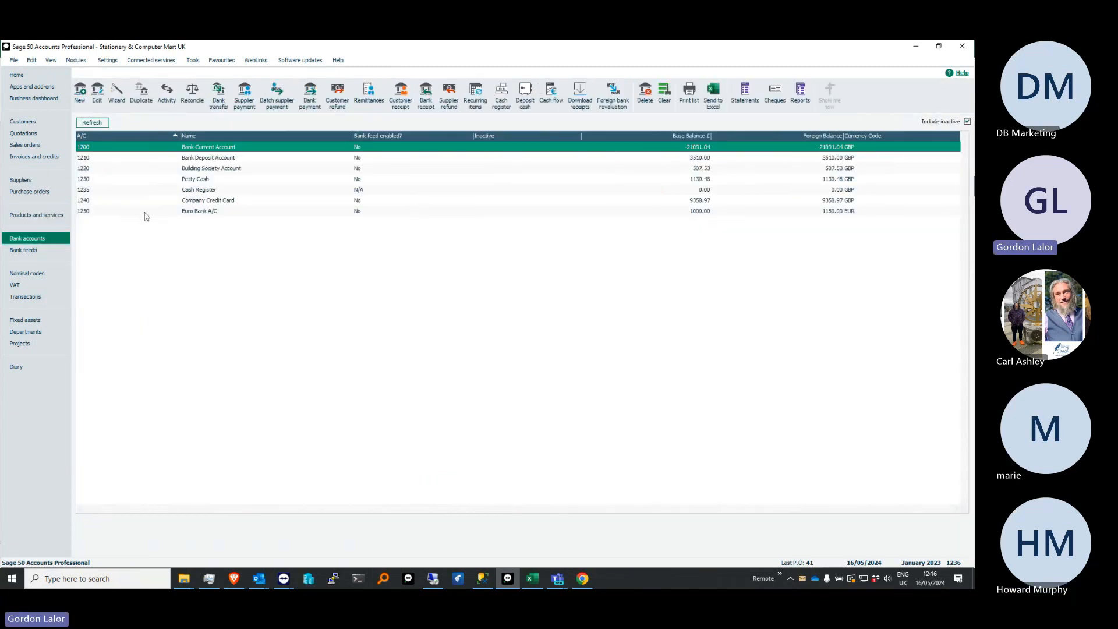
{"action": "left_click", "coordinate": [143, 211]}
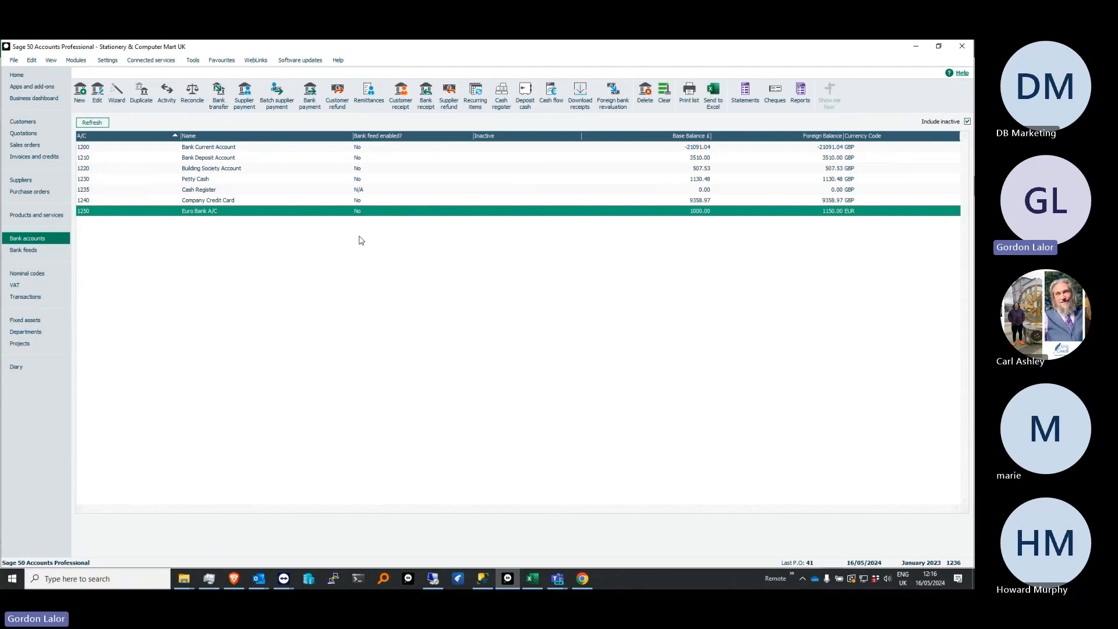
{"action": "left_click", "coordinate": [863, 149]}
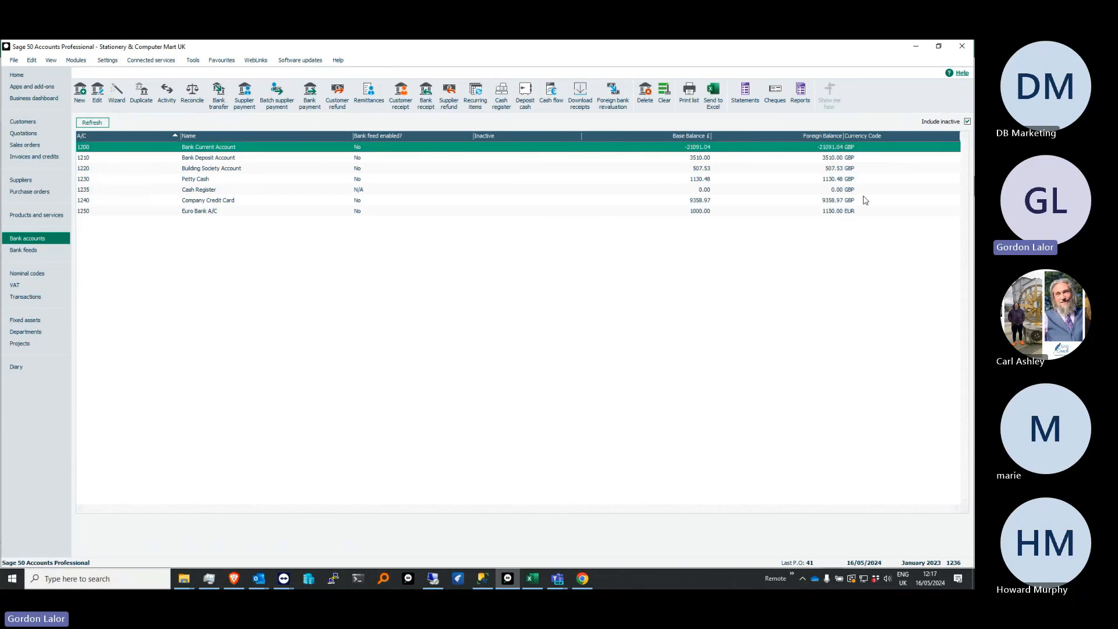
{"action": "left_click", "coordinate": [858, 211]}
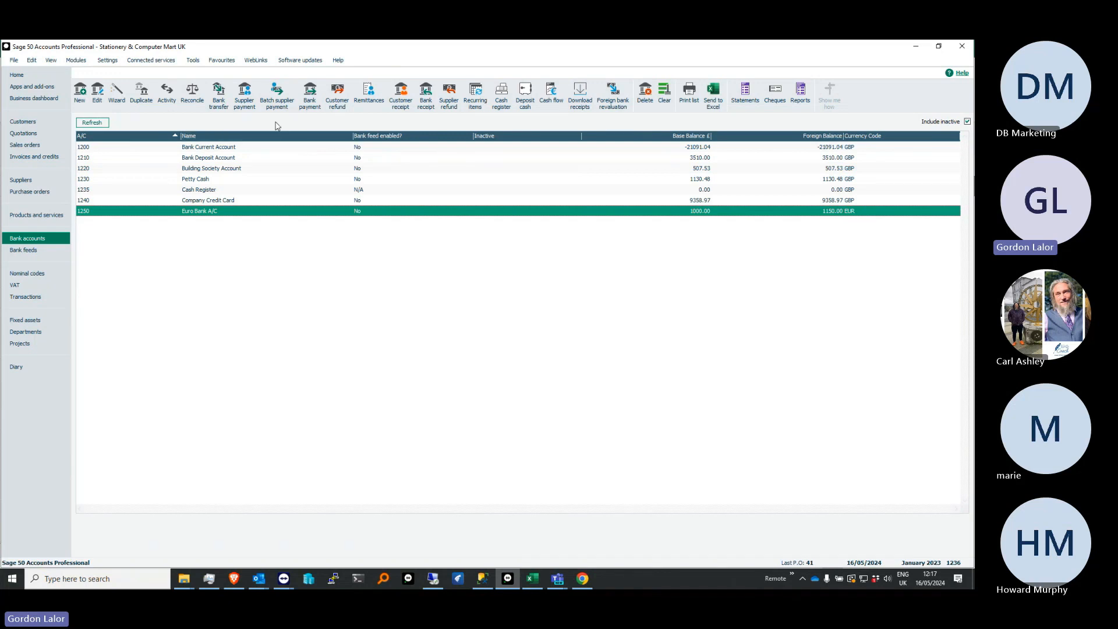
Start a Foreign Bank Revaluation, select account 1250 Euro Bank A/C, and continue to the Update Currencies stage
{"action": "left_click", "coordinate": [85, 61]}
{"action": "mouse_move", "coordinate": [108, 62]}
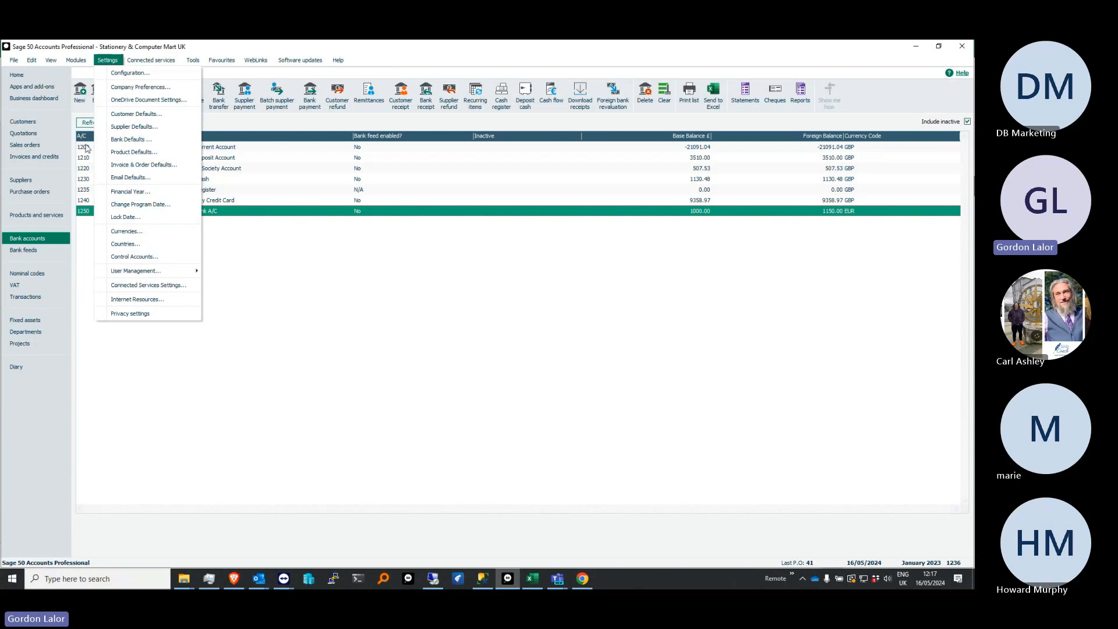
{"action": "mouse_move", "coordinate": [122, 279]}
{"action": "left_click", "coordinate": [193, 320]}
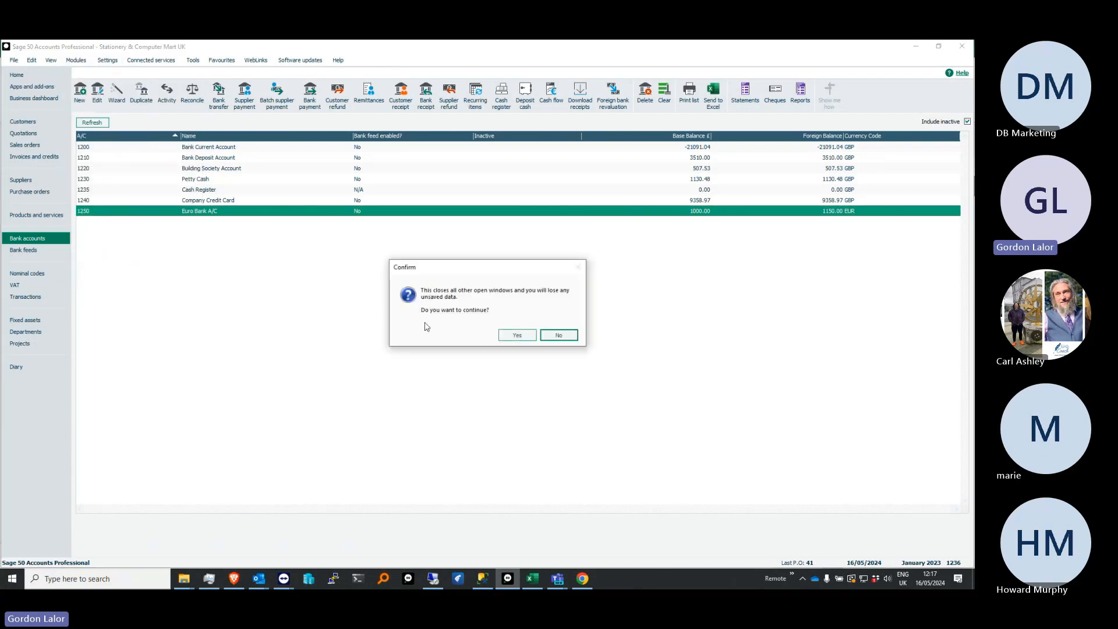
{"action": "left_click", "coordinate": [511, 337]}
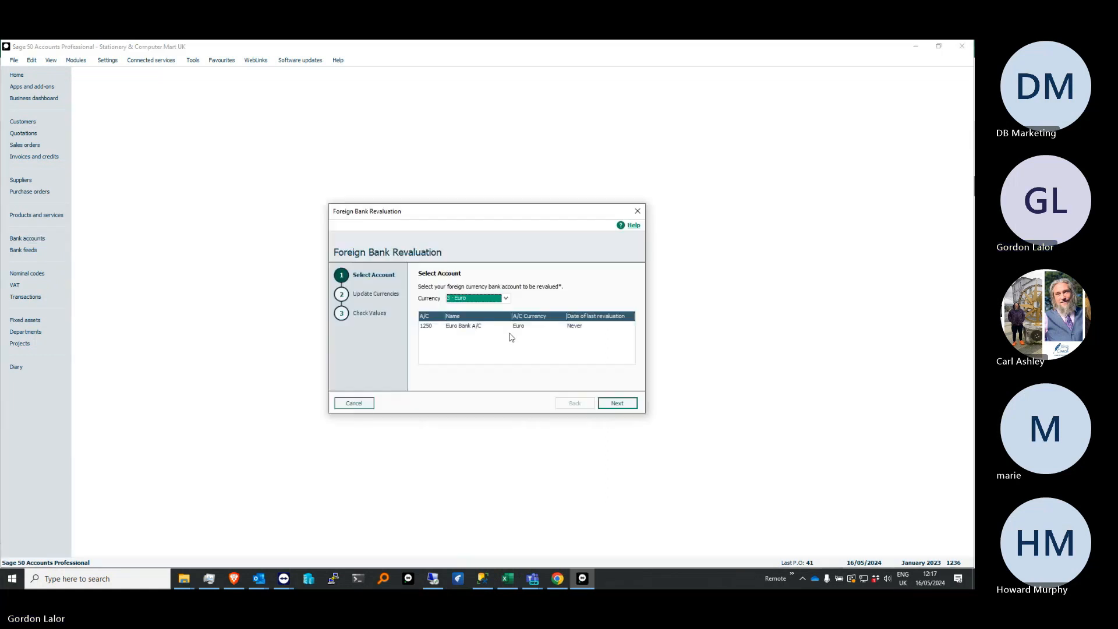
{"action": "left_click", "coordinate": [464, 326]}
{"action": "left_click", "coordinate": [617, 402]}
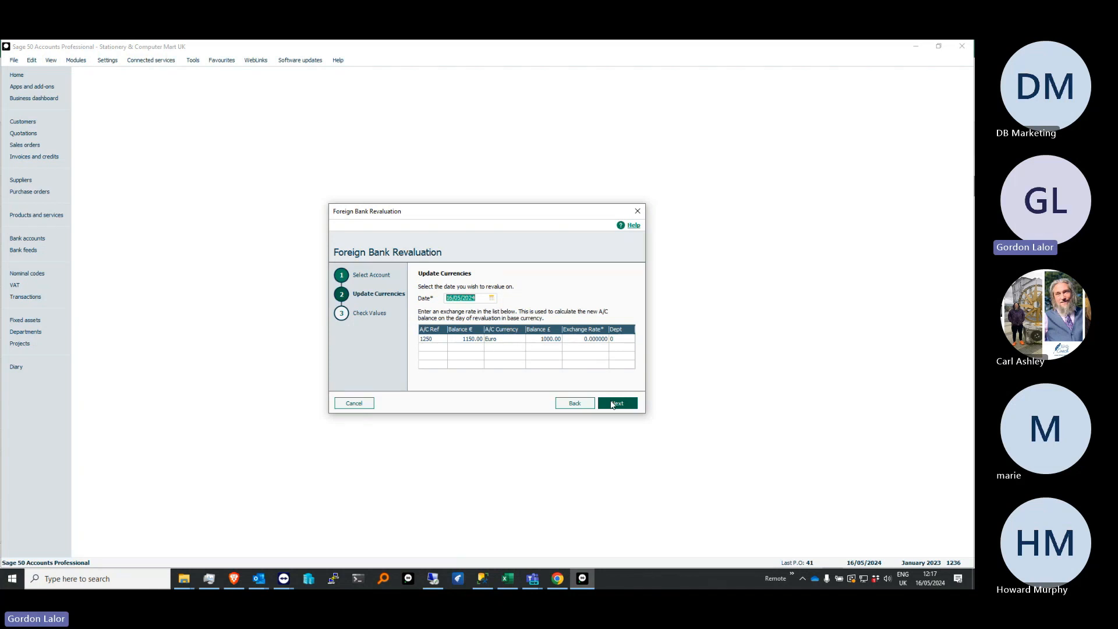
Set the Euro exchange rate to 1.10 for account 1250, post the foreign bank revaluation, and update the Currencies list with the new rate
{"action": "left_click", "coordinate": [550, 341]}
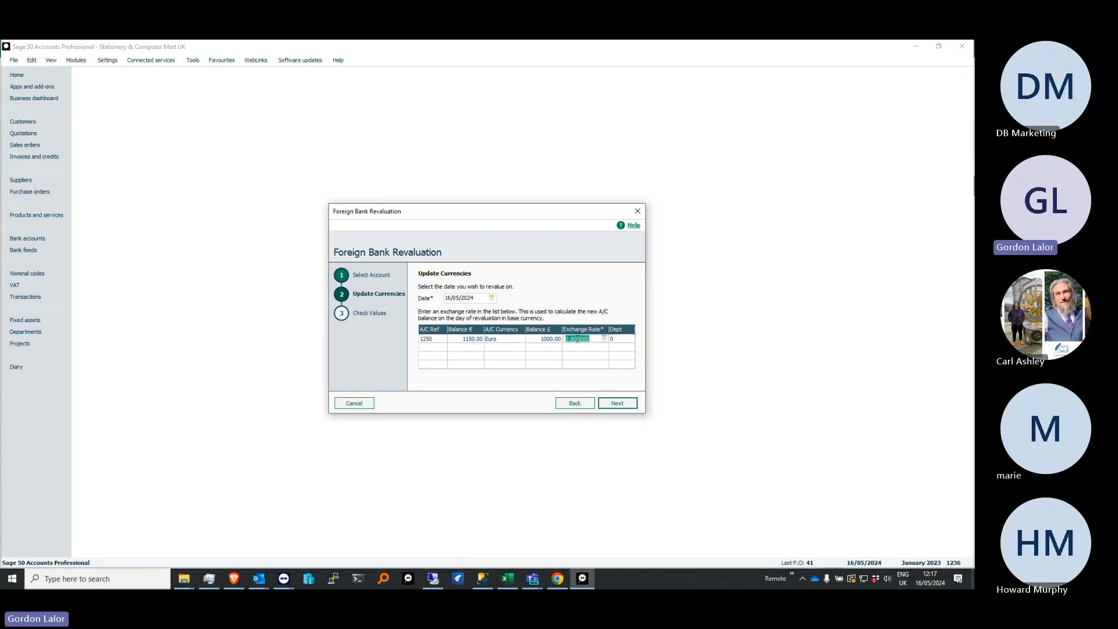
{"action": "type", "text": "1.10"}
{"action": "key", "text": "Tab"}
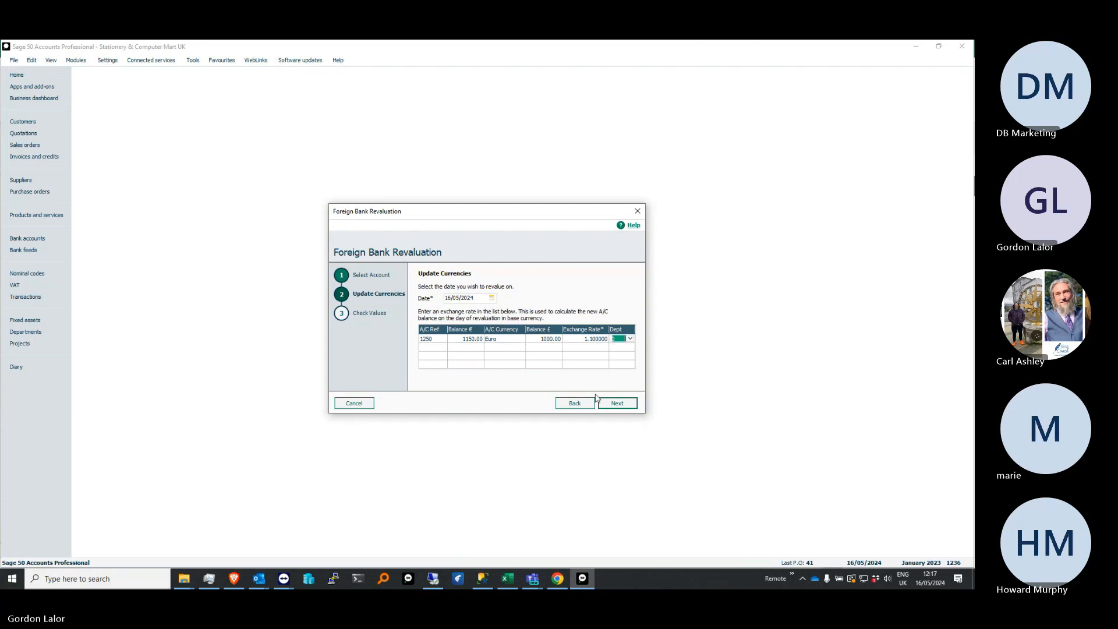
{"action": "left_click", "coordinate": [624, 403]}
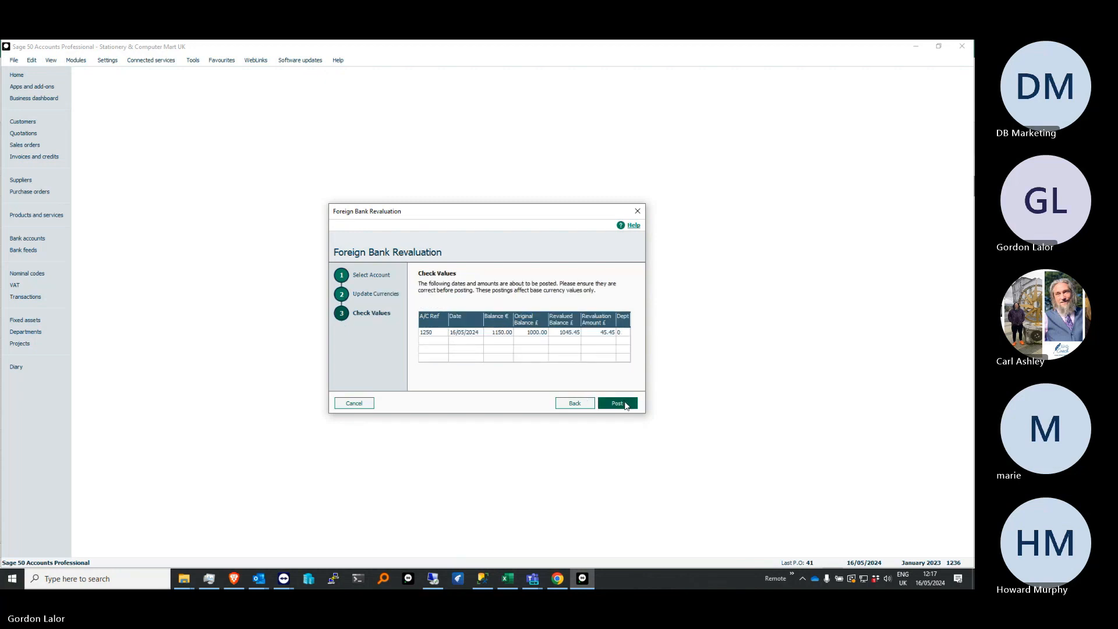
{"action": "left_click", "coordinate": [626, 404]}
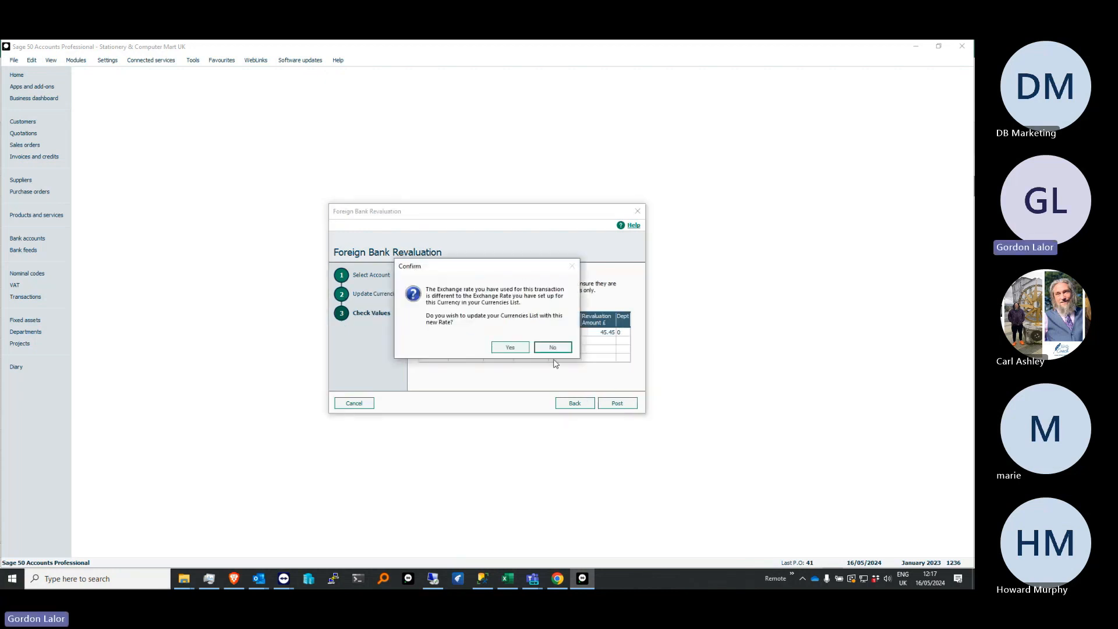
{"action": "left_click", "coordinate": [511, 348]}
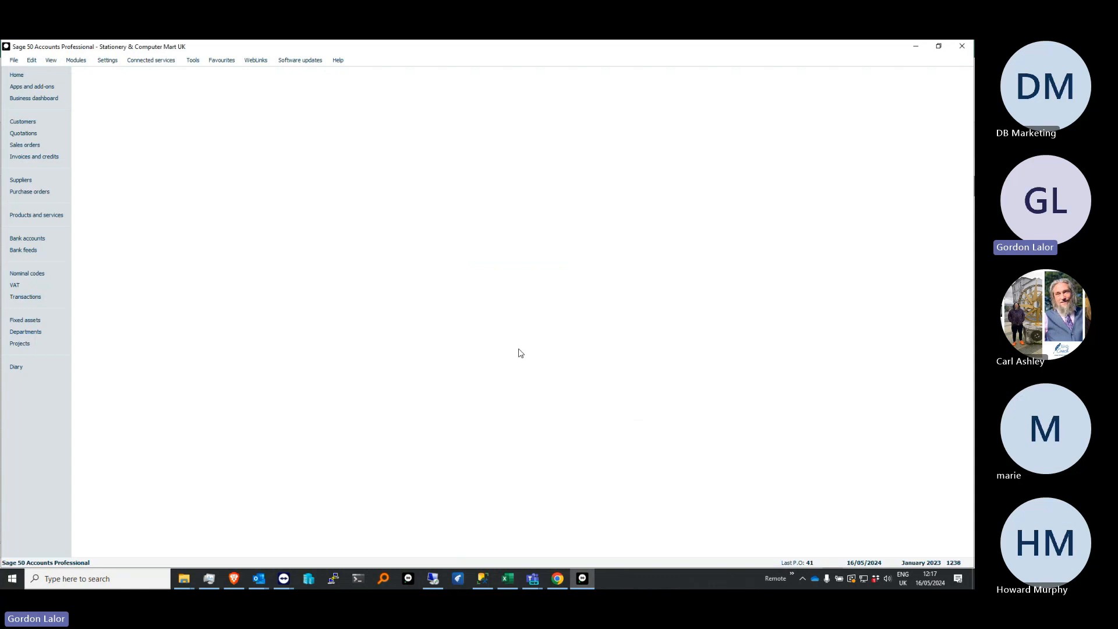
Open the Currencies list, view the Euro exchange rate, and close the list
{"action": "left_click", "coordinate": [113, 61]}
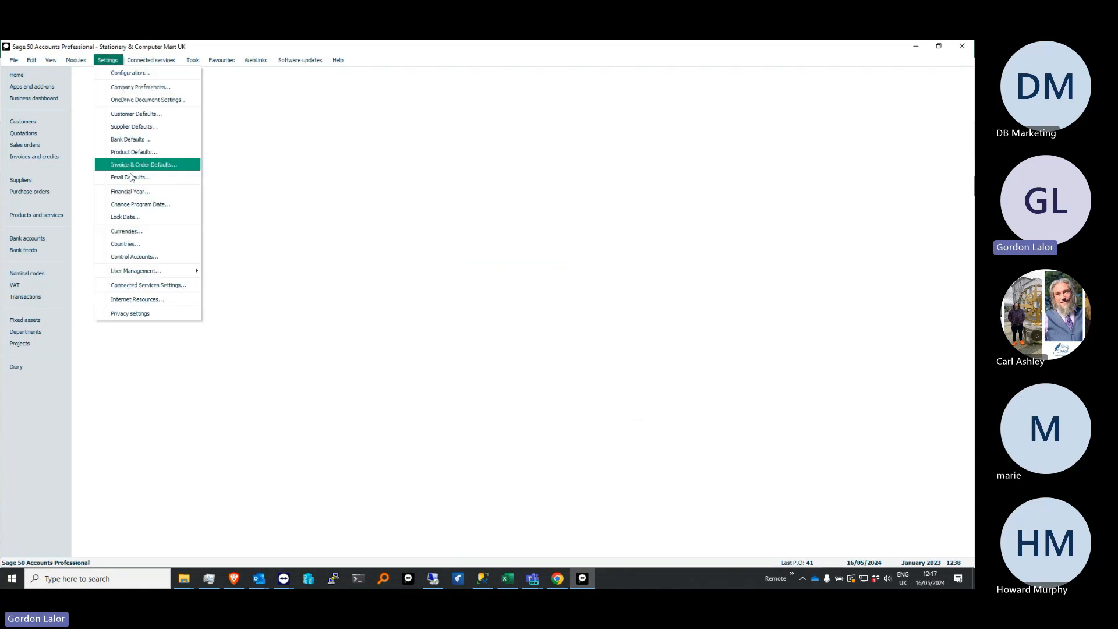
{"action": "left_click", "coordinate": [140, 231]}
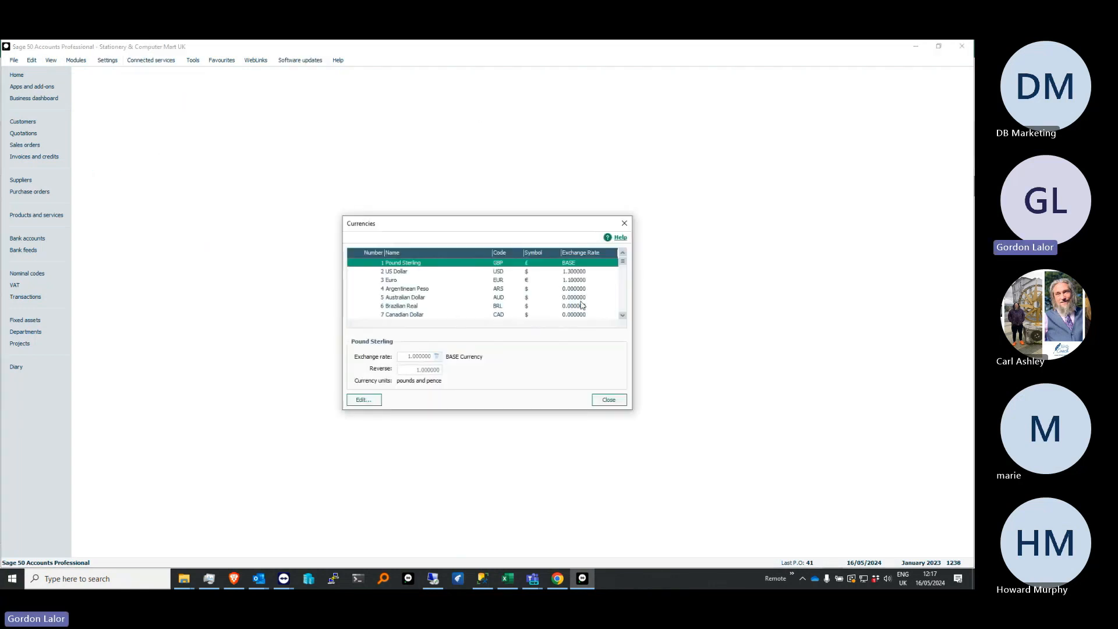
{"action": "left_click", "coordinate": [582, 281]}
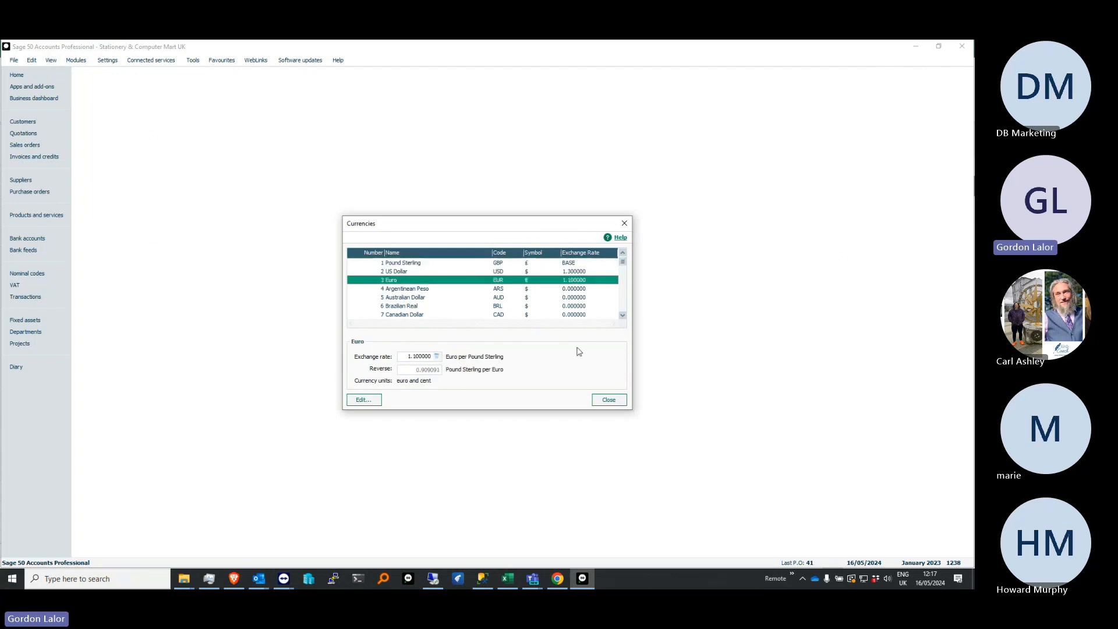
{"action": "left_click", "coordinate": [613, 401]}
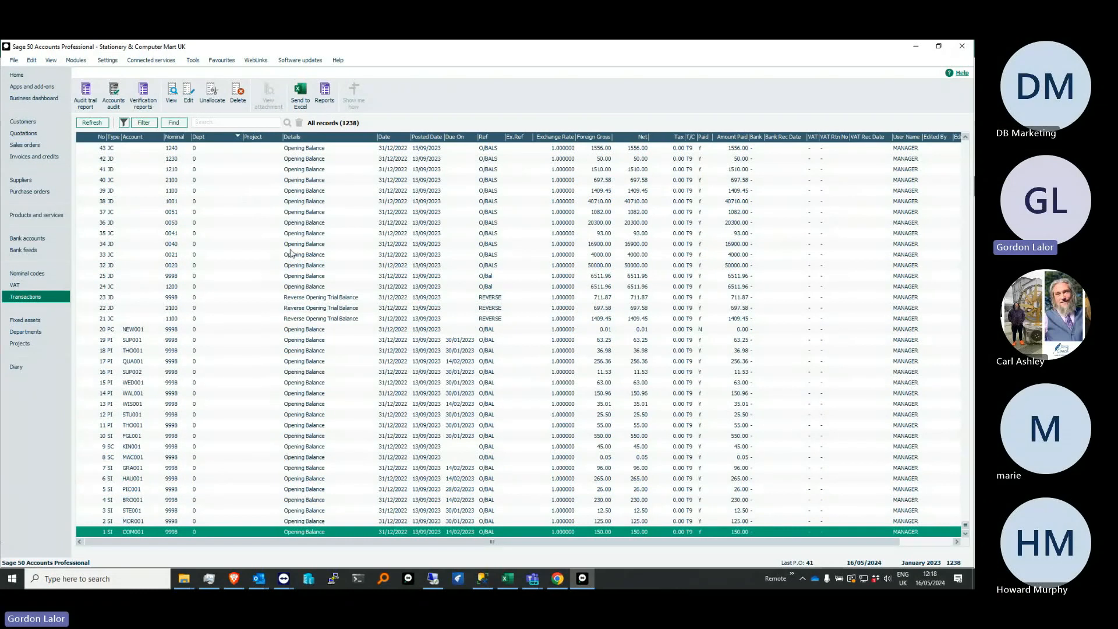
Examine the latest Foreign Bank Revaluation Journal transactions sorted by number, and check the Euro Bank A/C balances in the bank accounts list
{"action": "left_click", "coordinate": [98, 137]}
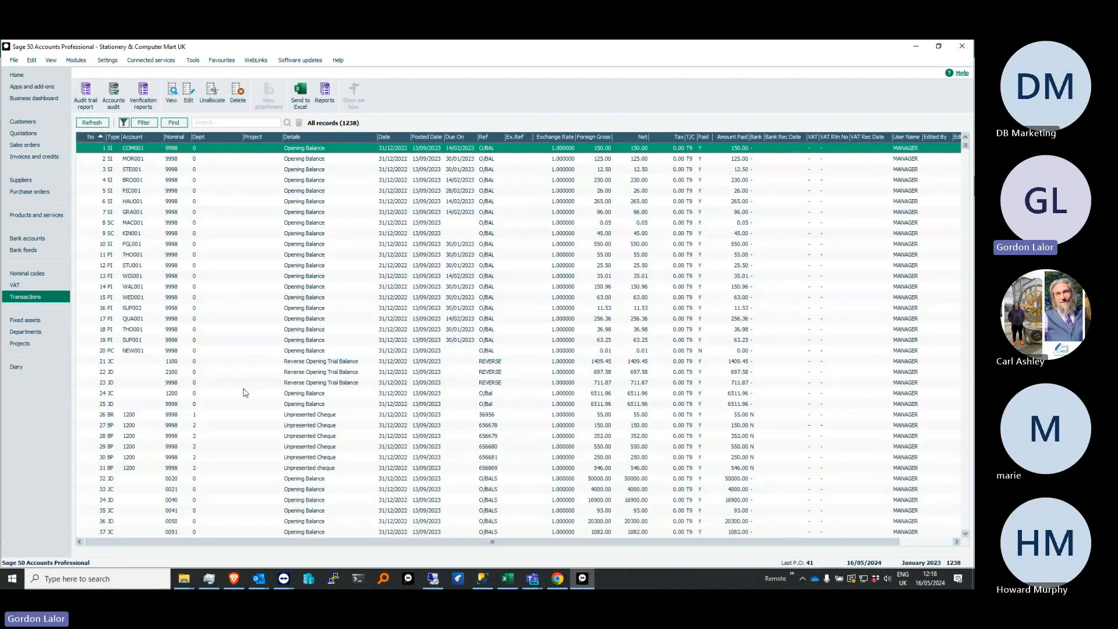
{"action": "left_click_drag", "start_coordinate": [965, 145], "coordinate": [965, 525]}
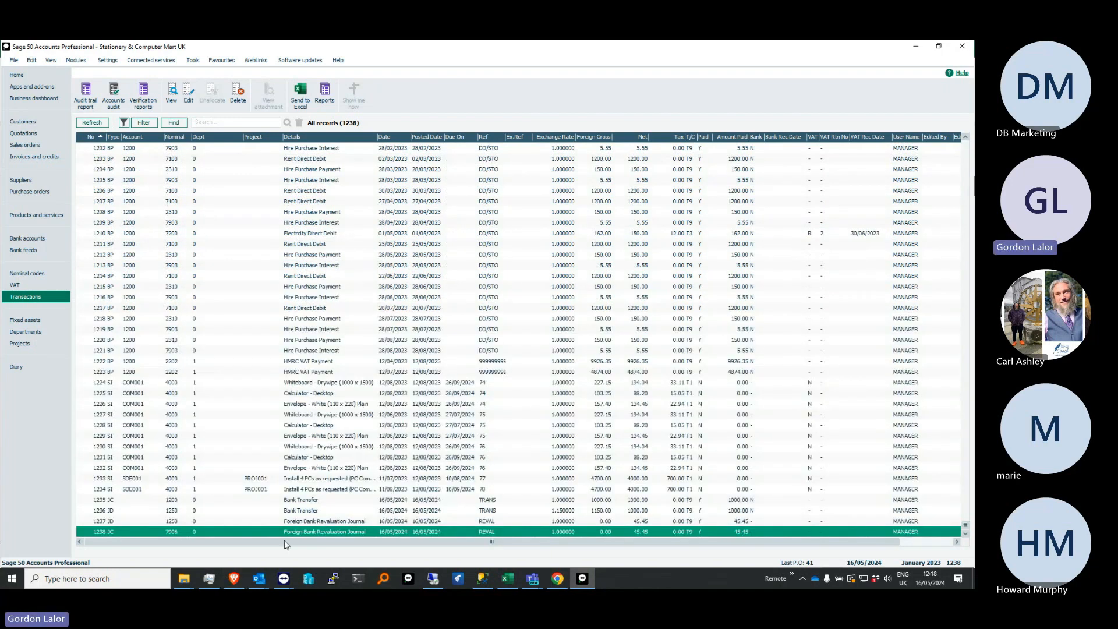
{"action": "left_click", "coordinate": [314, 522]}
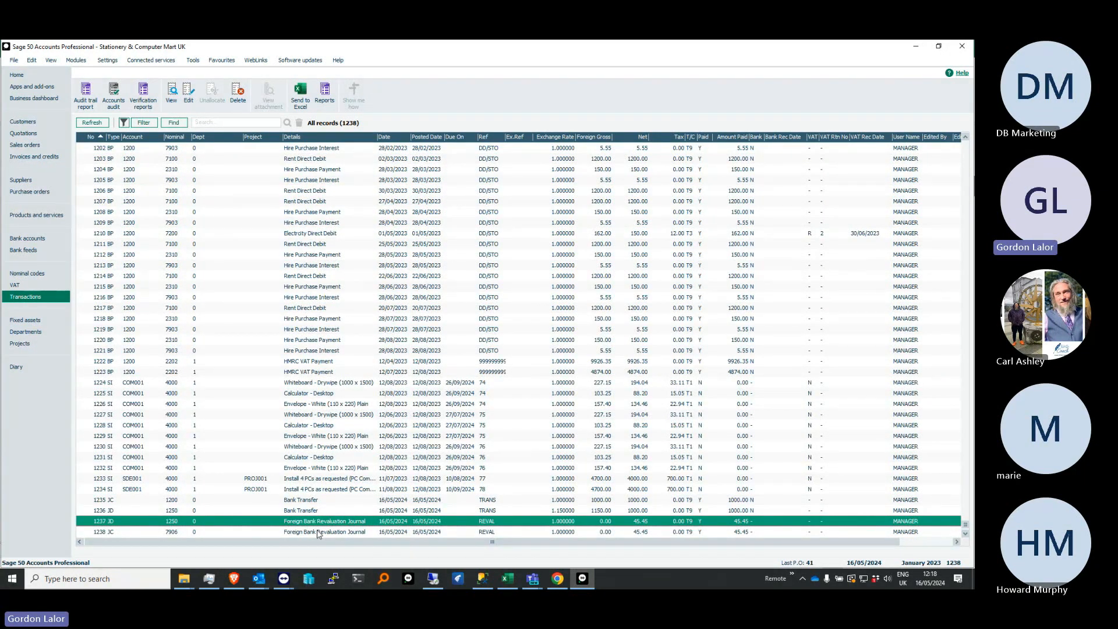
{"action": "left_click", "coordinate": [35, 239]}
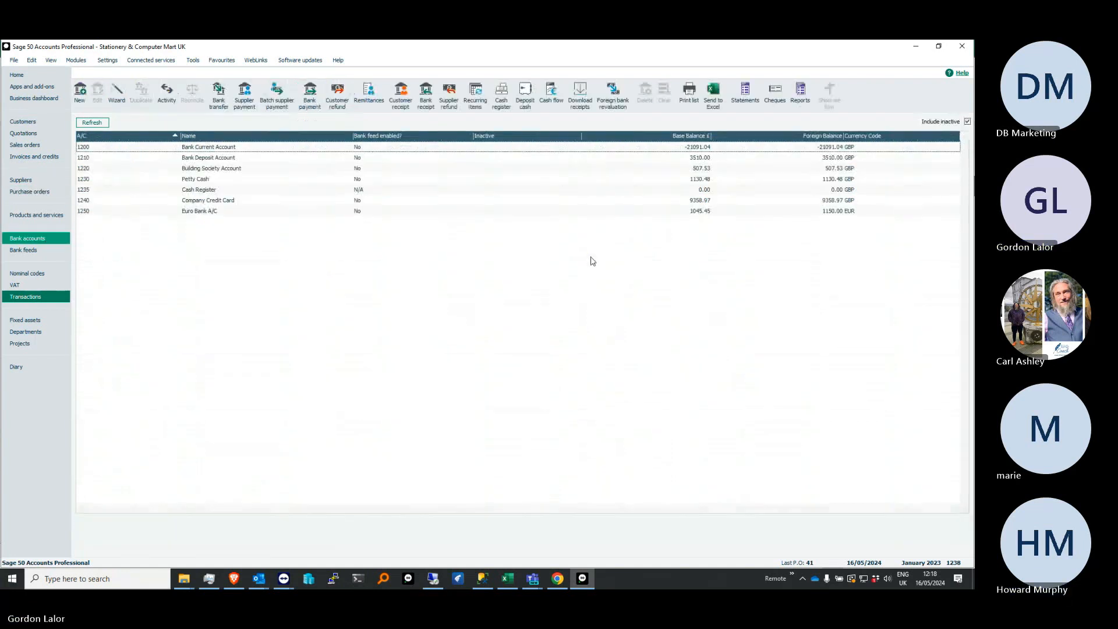
{"action": "left_click", "coordinate": [842, 214]}
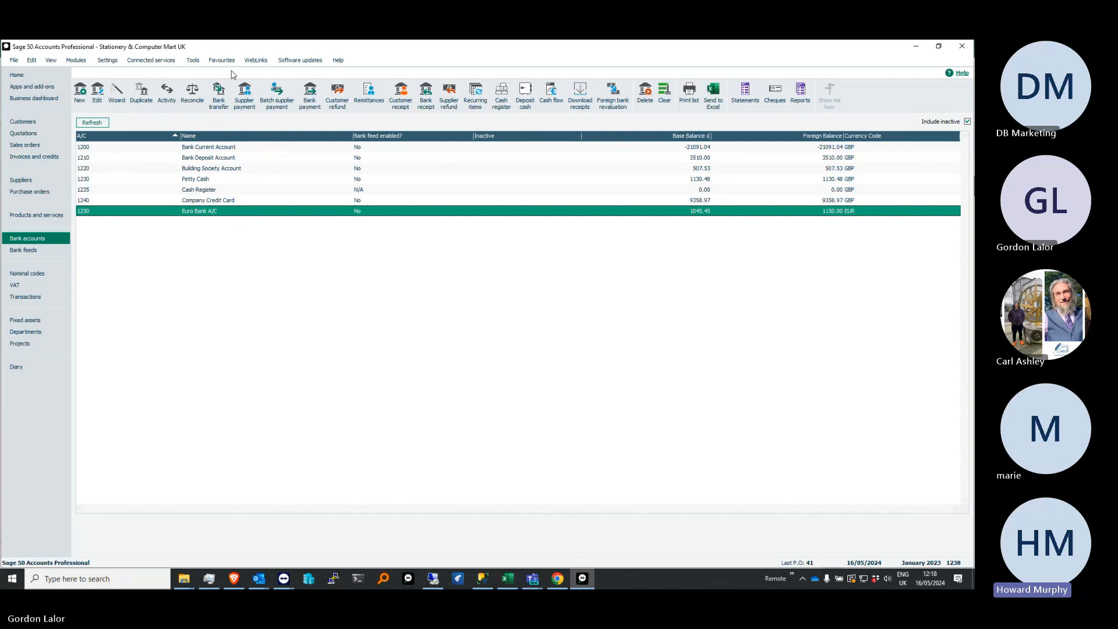
Open the program's About information and examine the Features Enabled and Records sections
{"action": "left_click", "coordinate": [339, 60]}
{"action": "left_click", "coordinate": [355, 100]}
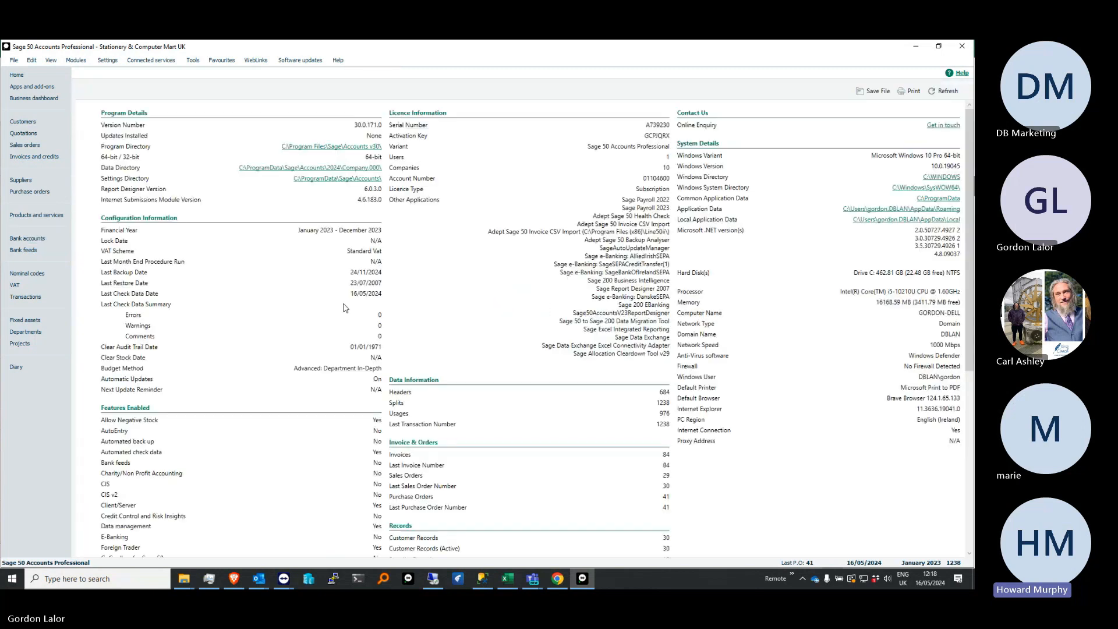
{"action": "scroll", "coordinate": [326, 374], "scroll_direction": "down", "scroll_amount": 5}
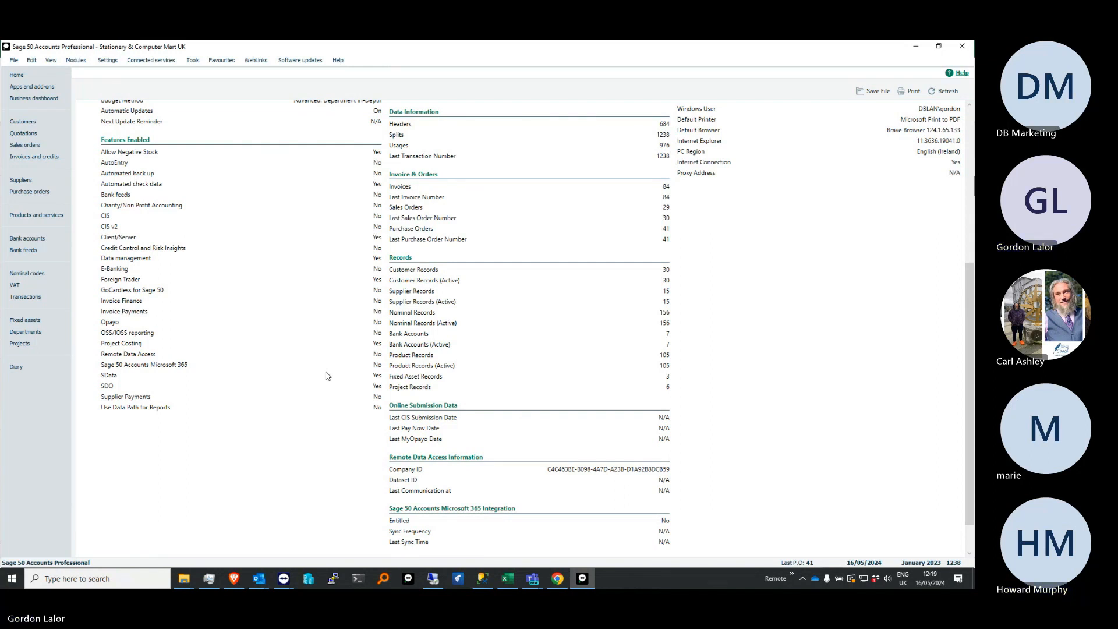
Start a bank feed connection for the Bank Current Account with Bank of Ireland (IE) - Business On Line, continuing through Plaid to the bank login
{"action": "left_click", "coordinate": [32, 252]}
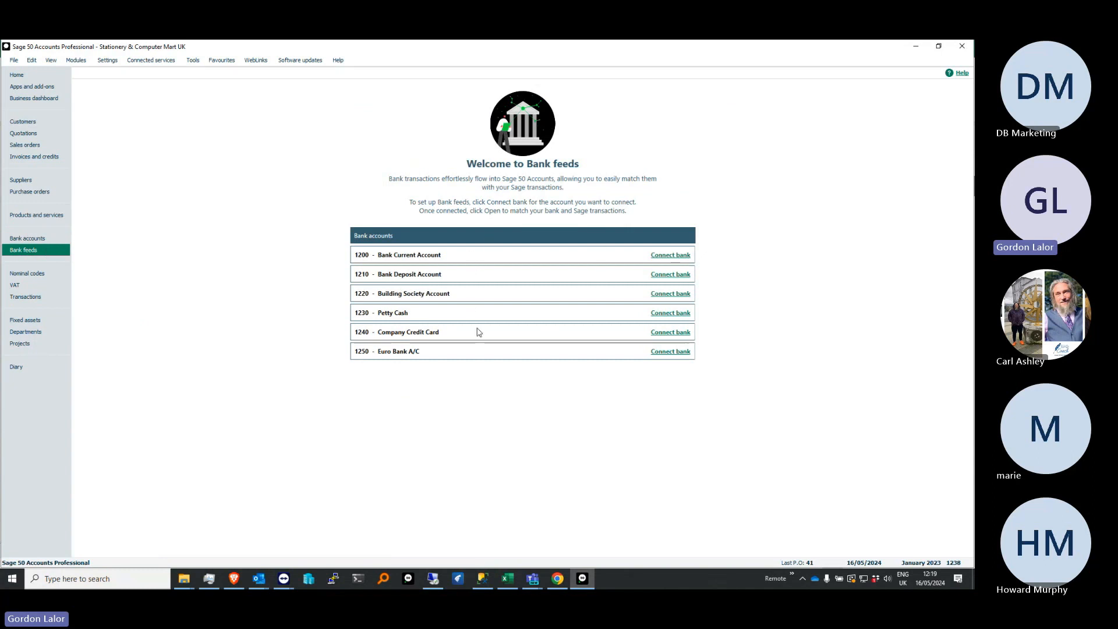
{"action": "left_click", "coordinate": [671, 255]}
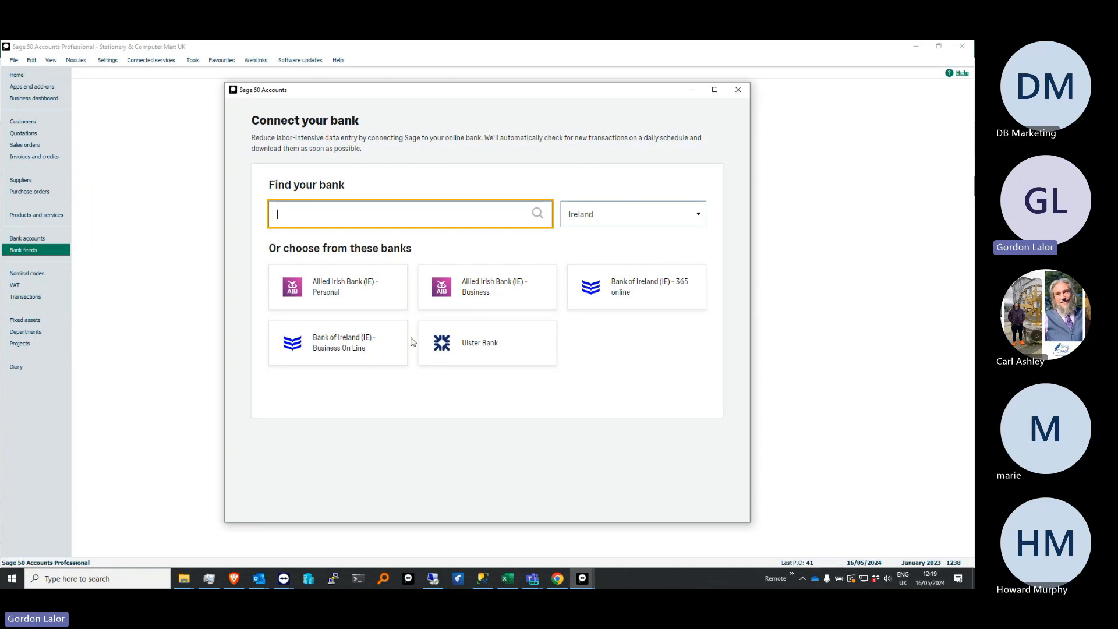
{"action": "left_click", "coordinate": [352, 342]}
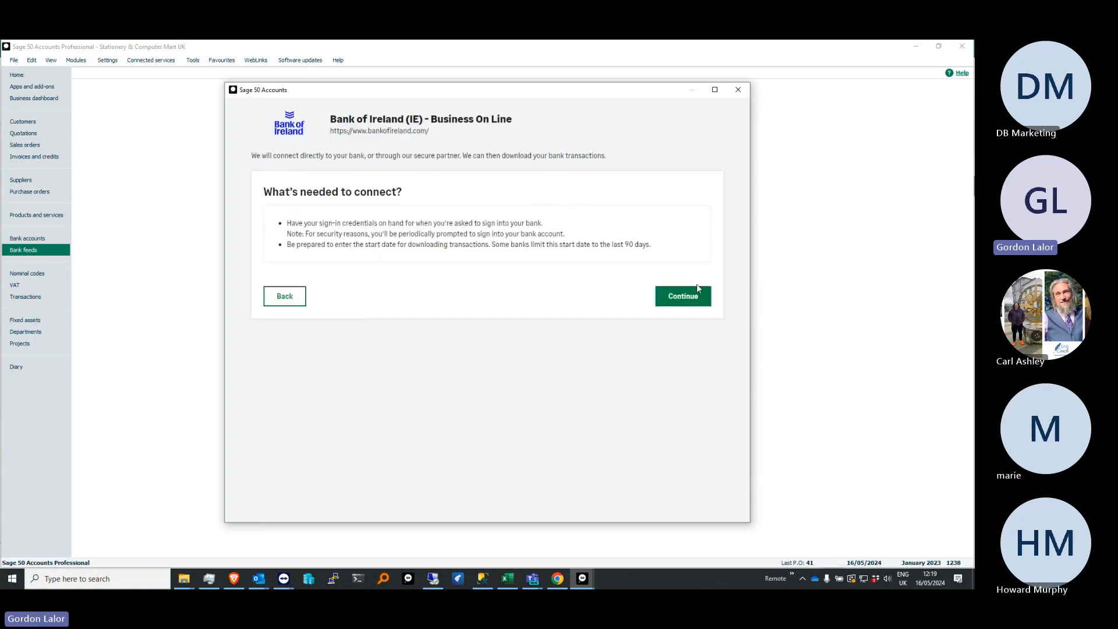
{"action": "left_click", "coordinate": [684, 297]}
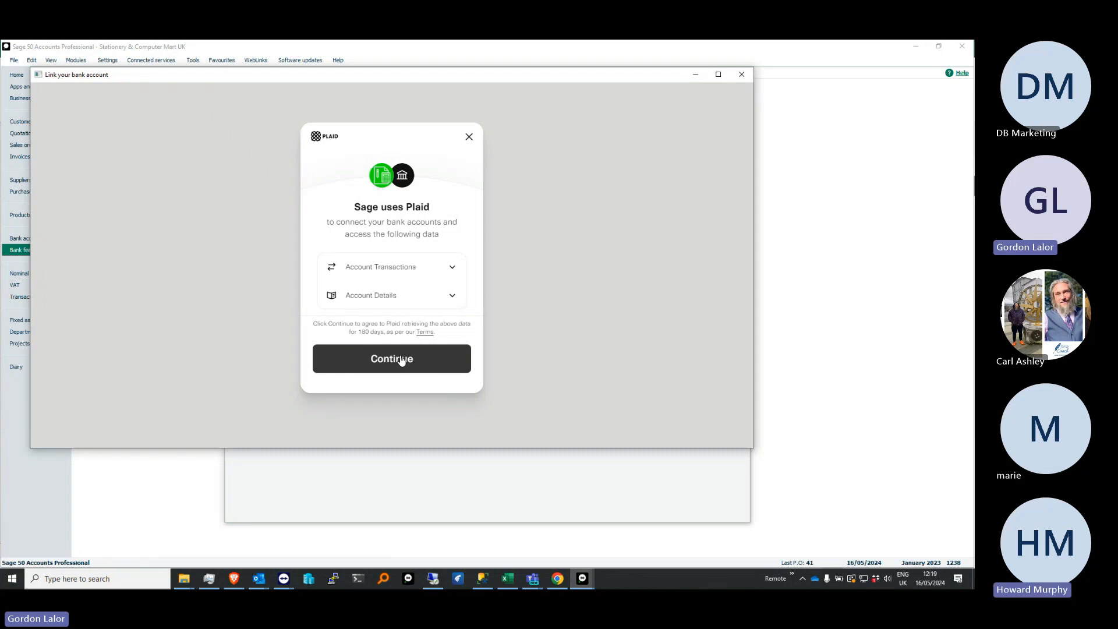
{"action": "left_click", "coordinate": [402, 360]}
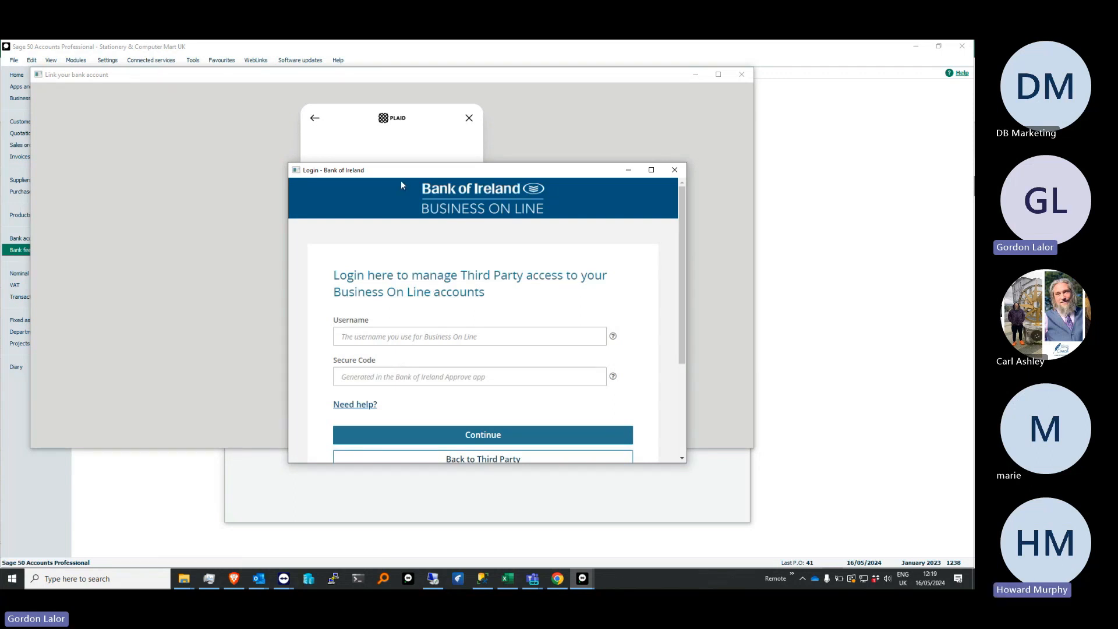
View the Business On Line login form, and close the login, account linking and bank connection windows without signing in
{"action": "left_click_drag", "start_coordinate": [431, 164], "coordinate": [431, 89]}
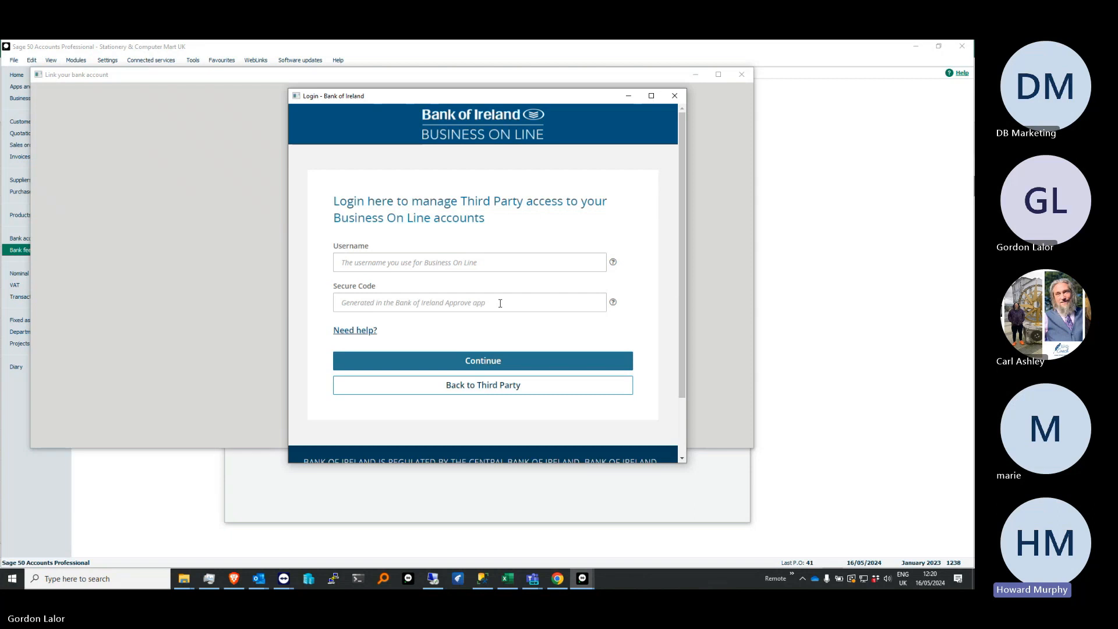
{"action": "left_click", "coordinate": [675, 97]}
{"action": "left_click", "coordinate": [741, 74]}
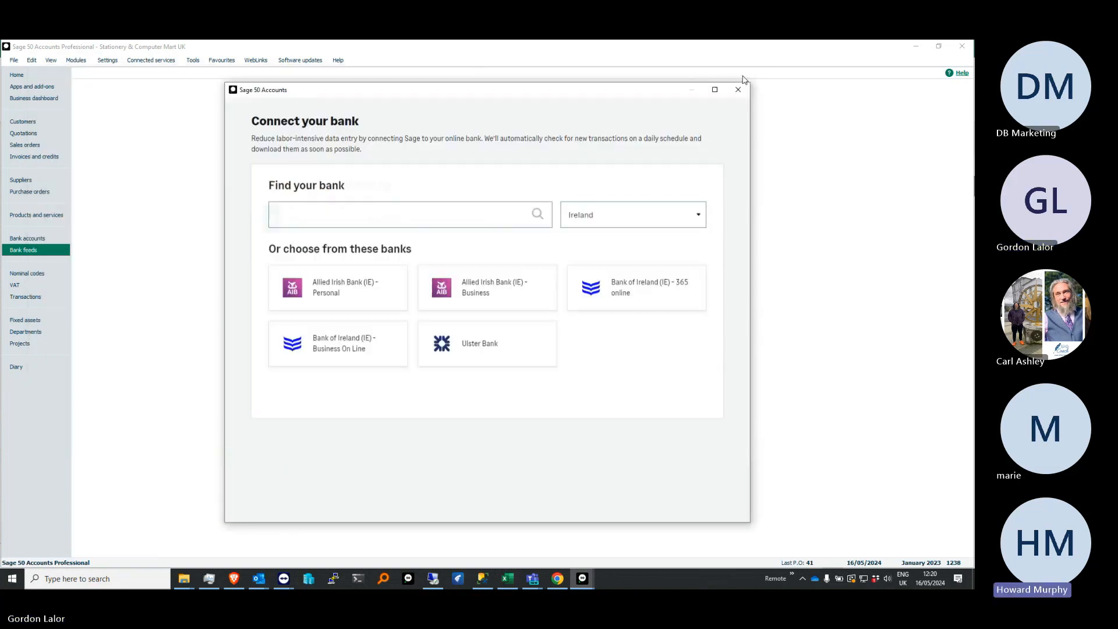
{"action": "left_click", "coordinate": [739, 91]}
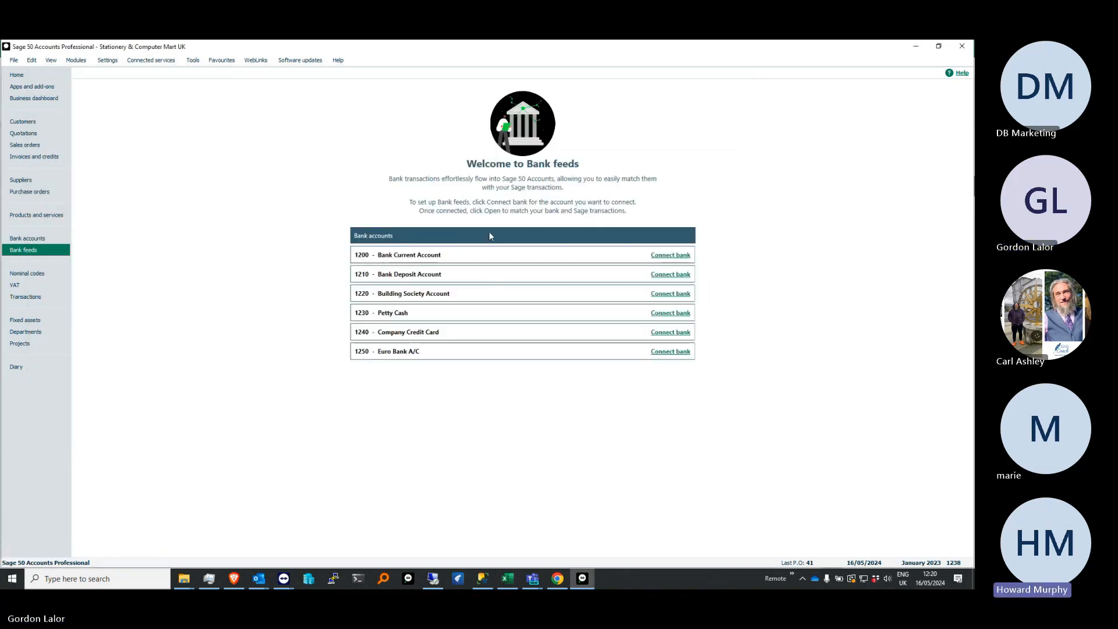
Start reconciling the Bank Current Account with the default statement summary, and enlarge the Reconcile window to show all columns
{"action": "left_click", "coordinate": [55, 235]}
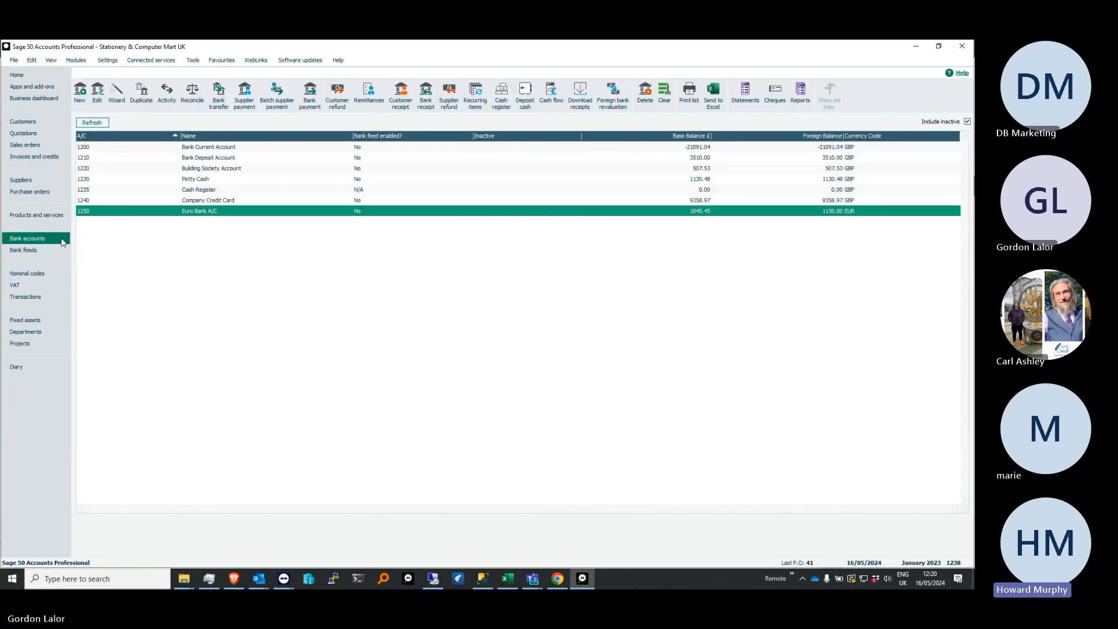
{"action": "left_click", "coordinate": [234, 149]}
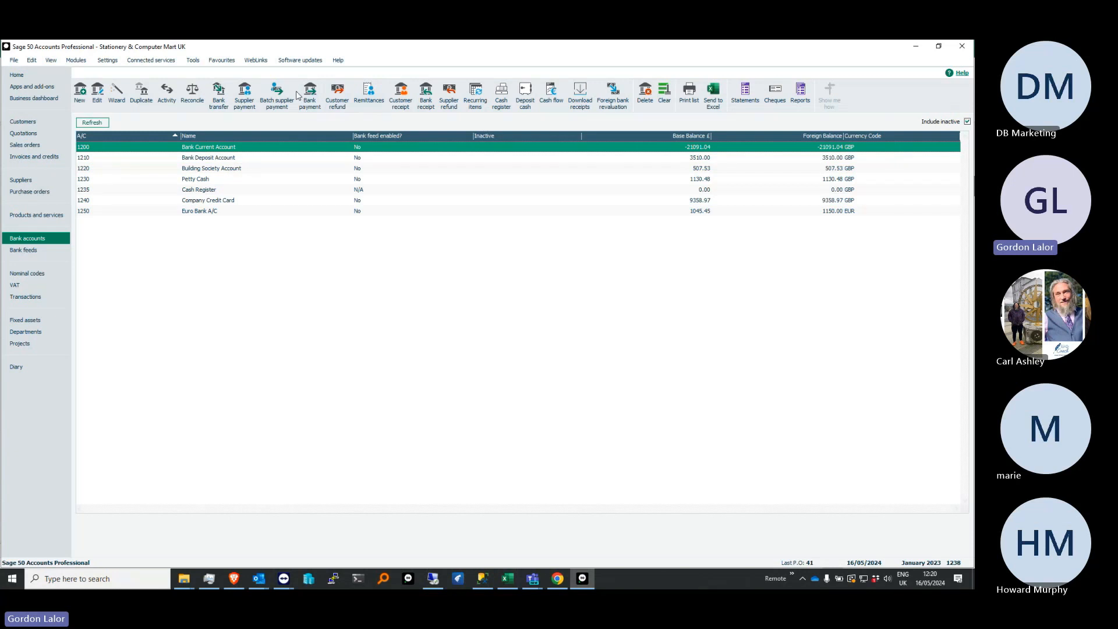
{"action": "left_click", "coordinate": [192, 92]}
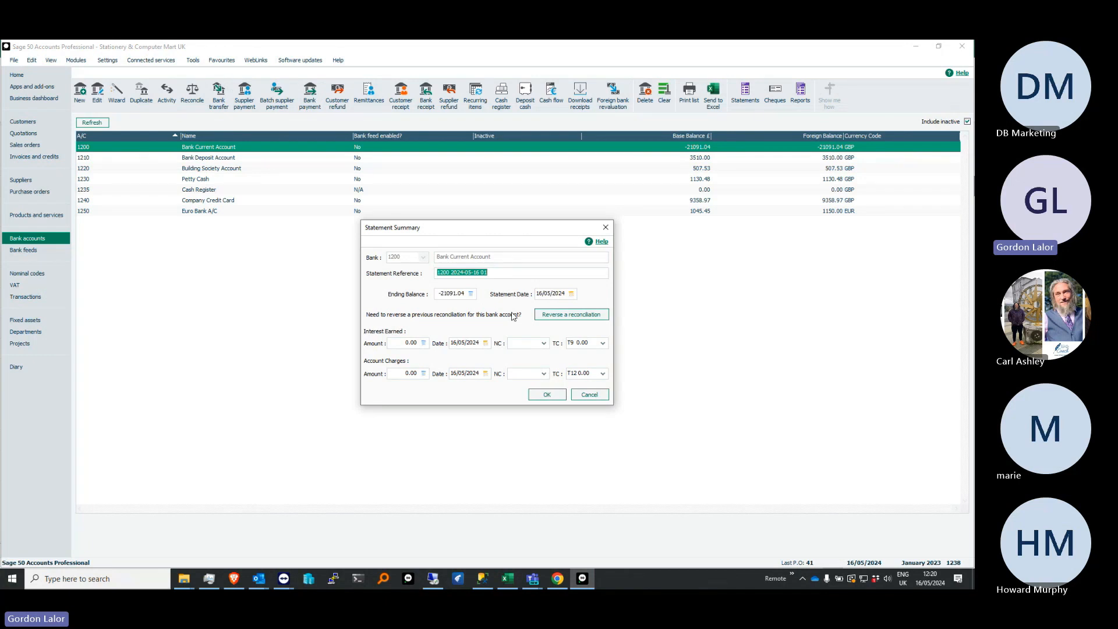
{"action": "left_click", "coordinate": [547, 395]}
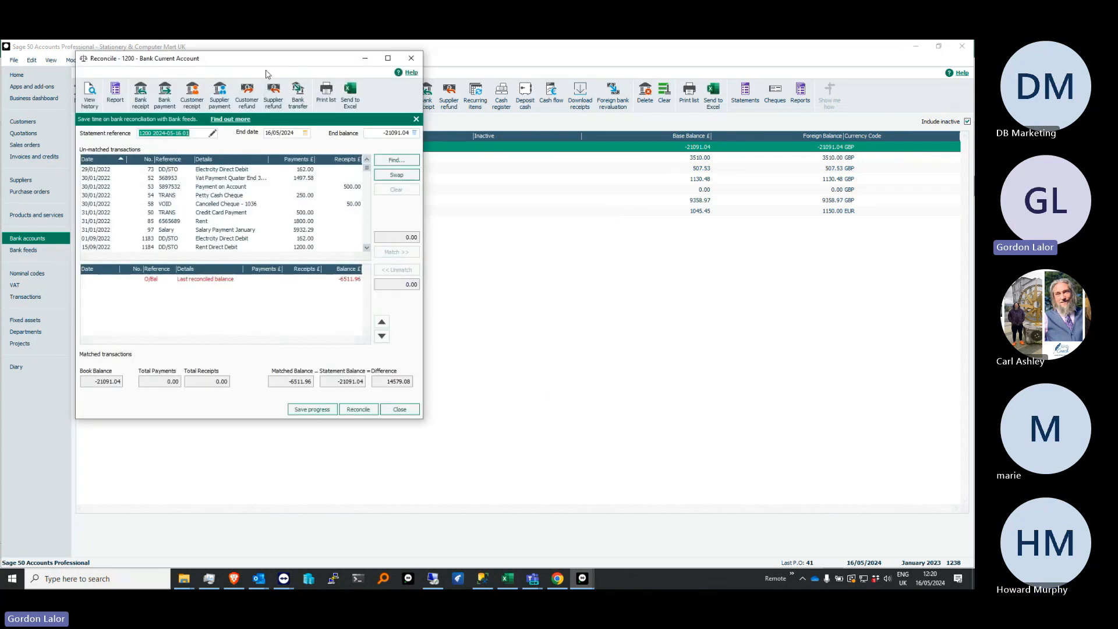
{"action": "left_click_drag", "start_coordinate": [265, 58], "coordinate": [374, 92]}
{"action": "left_click_drag", "start_coordinate": [531, 245], "coordinate": [843, 251]}
{"action": "left_click_drag", "start_coordinate": [525, 452], "coordinate": [525, 514]}
Match the first Electricity Direct Debit, the Payment on Account, and the Salary Payment January transactions to the bank statement
{"action": "left_click", "coordinate": [213, 206]}
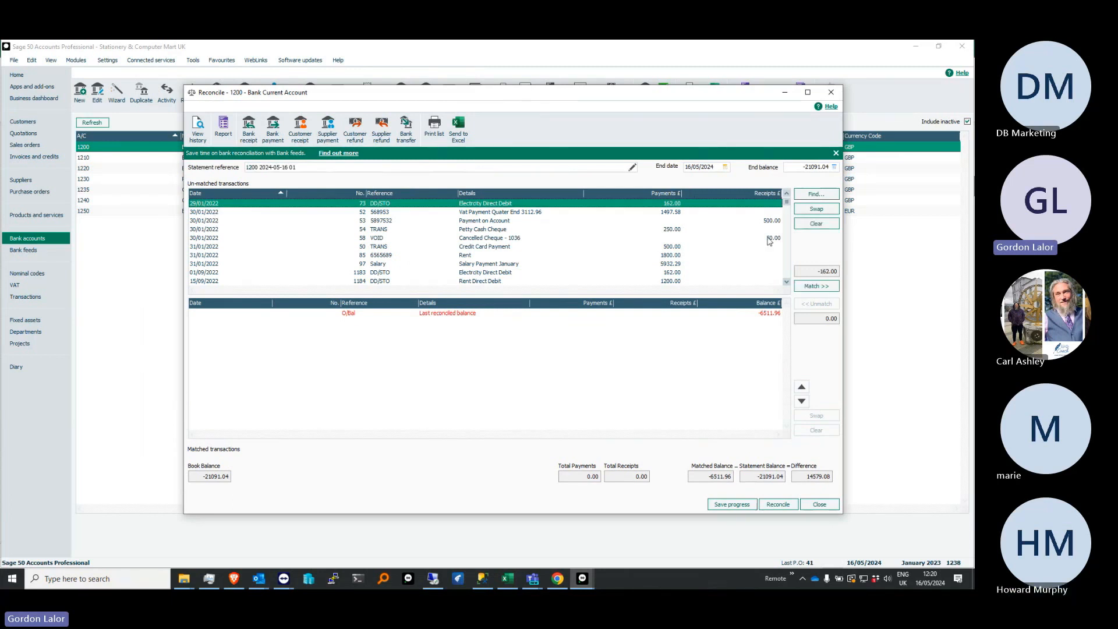
{"action": "left_click", "coordinate": [816, 286]}
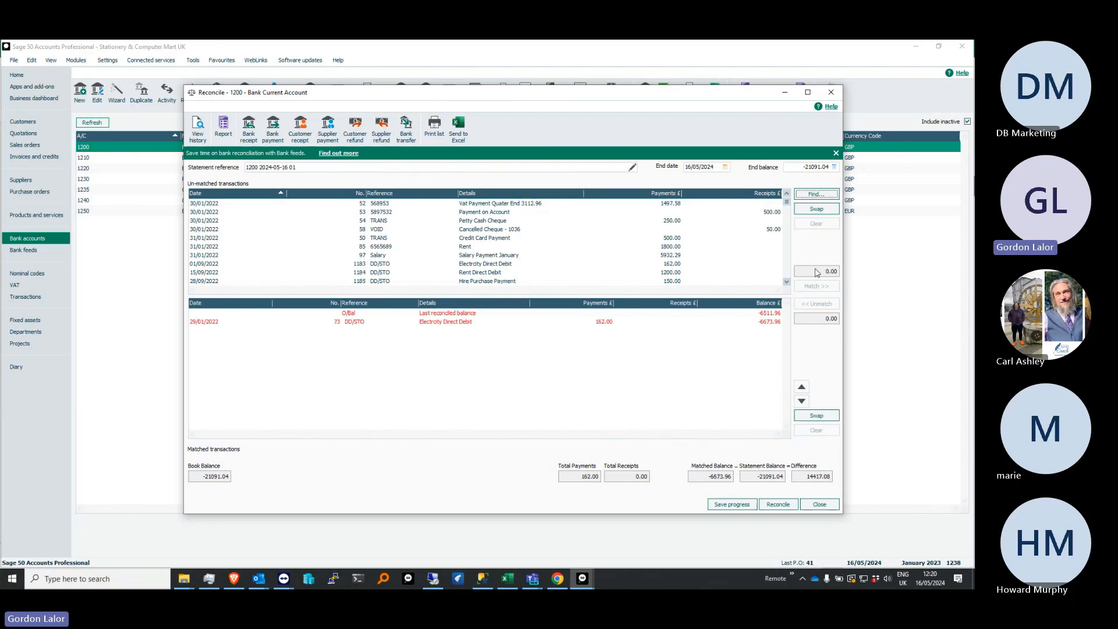
{"action": "key", "text": "Down"}
{"action": "left_click", "coordinate": [819, 288]}
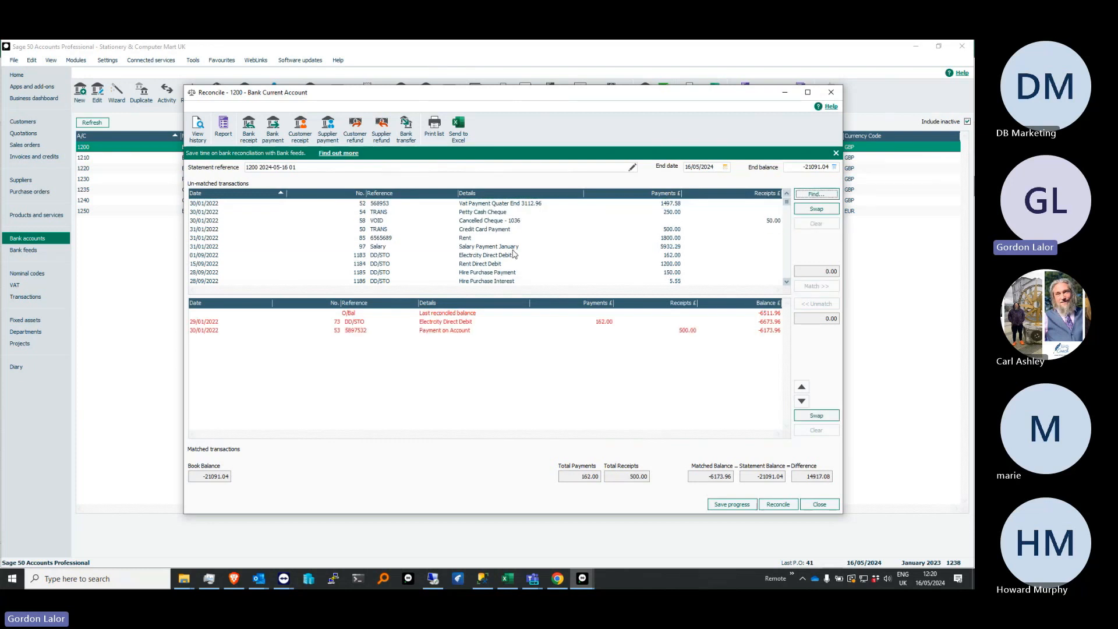
{"action": "left_click", "coordinate": [505, 247]}
{"action": "left_click", "coordinate": [801, 287]}
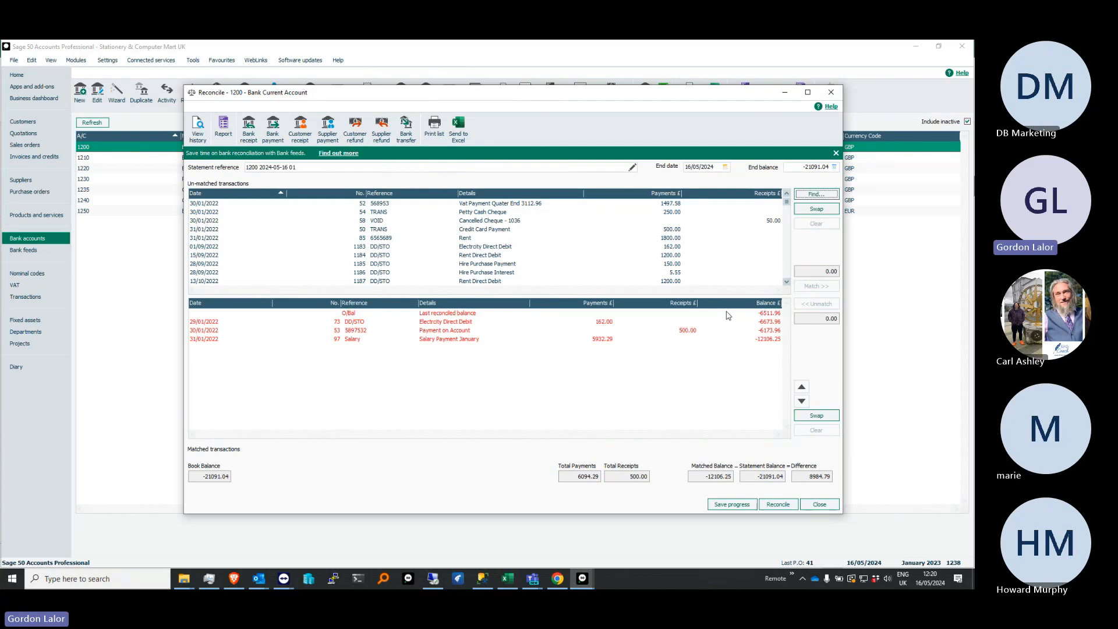
Save the progress of the Bank Current Account reconciliation, and resume it from the saved statement
{"action": "left_click", "coordinate": [735, 505]}
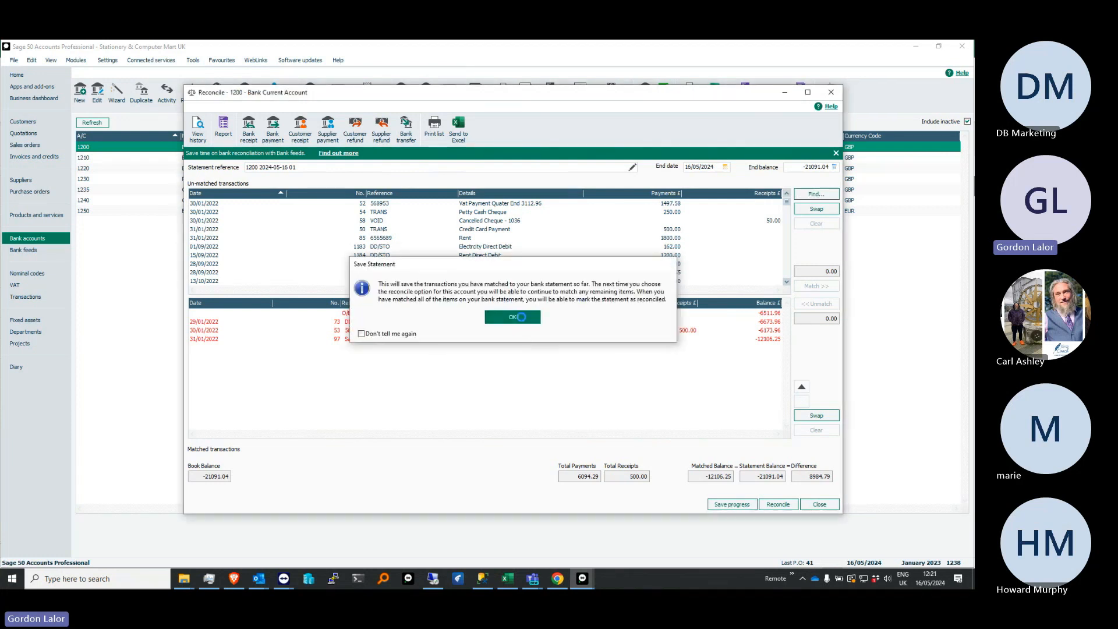
{"action": "left_click", "coordinate": [522, 319]}
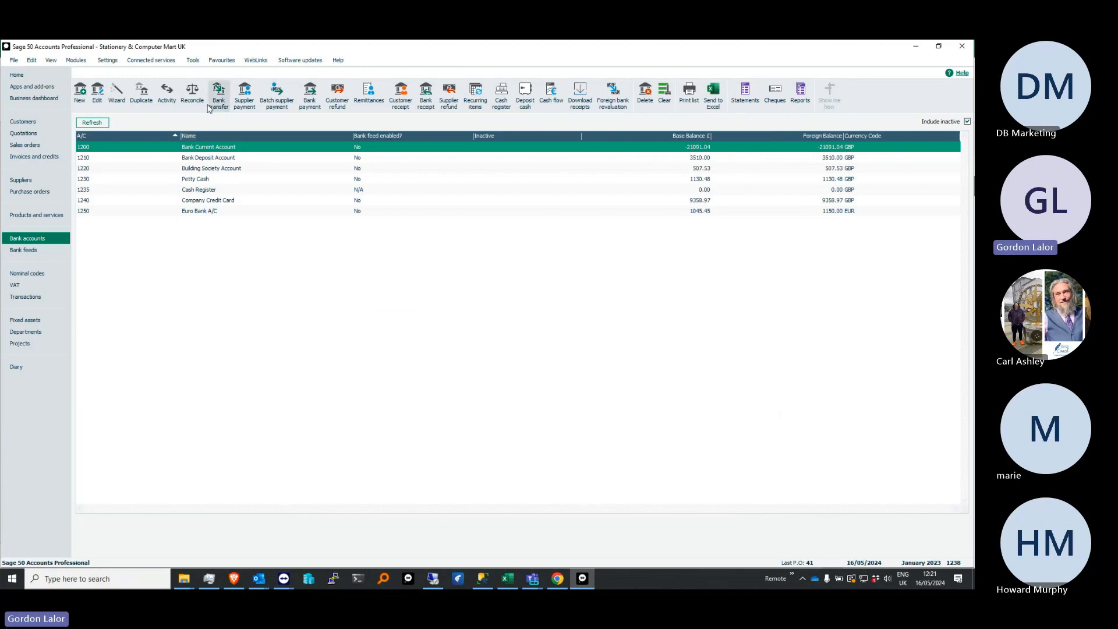
{"action": "left_click", "coordinate": [192, 93]}
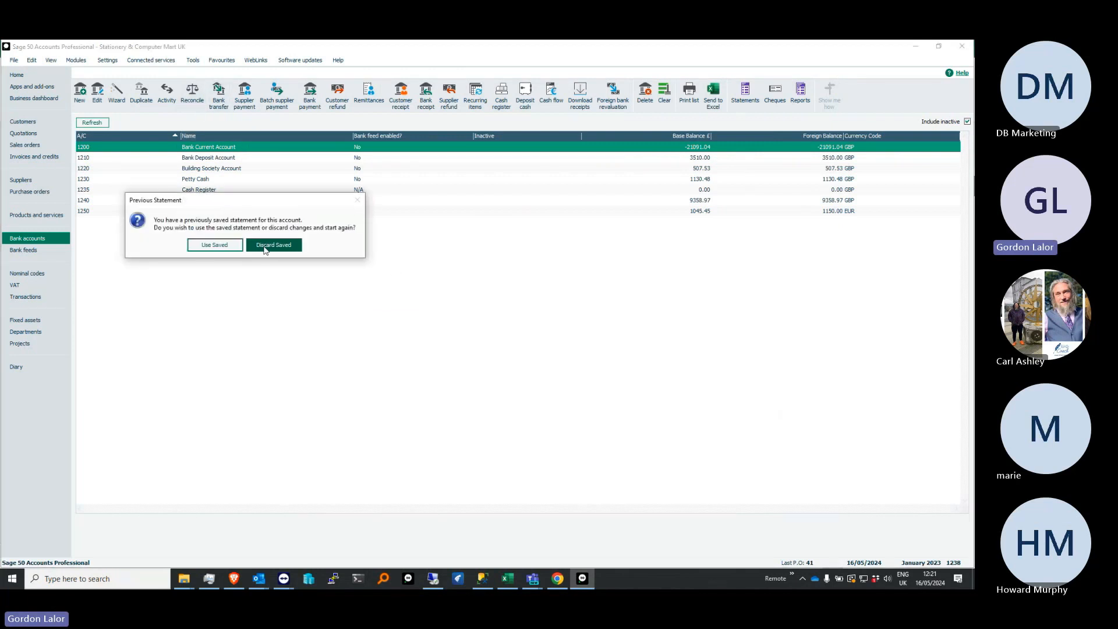
{"action": "left_click", "coordinate": [233, 246]}
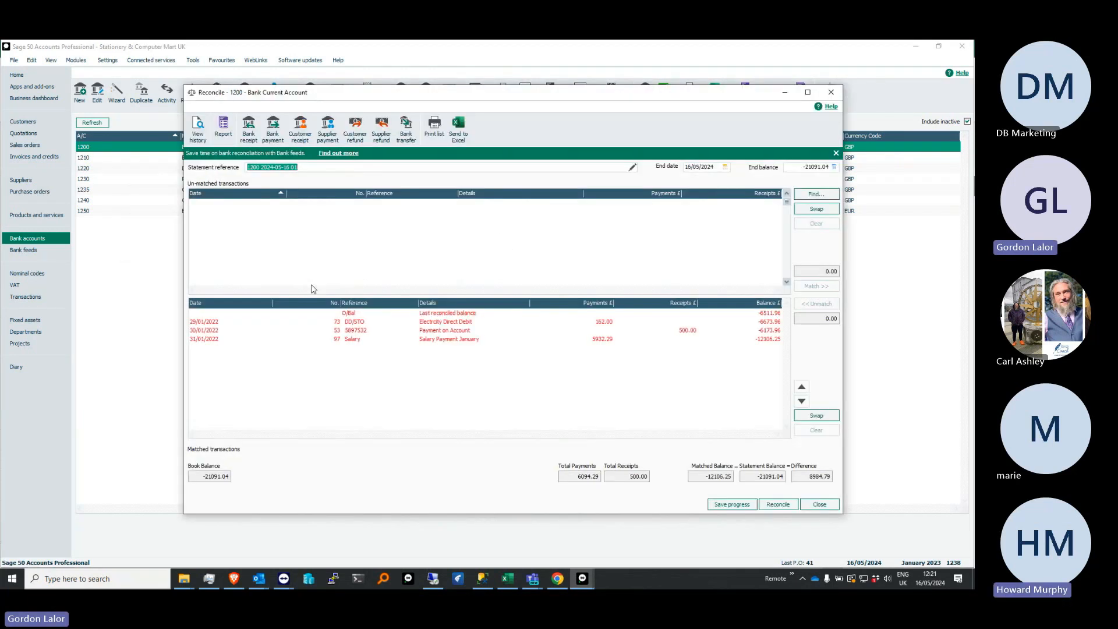
Match the 01/09/2022 Electricity Direct Debit, and match all remaining transactions to the bank statement together
{"action": "left_click", "coordinate": [550, 247]}
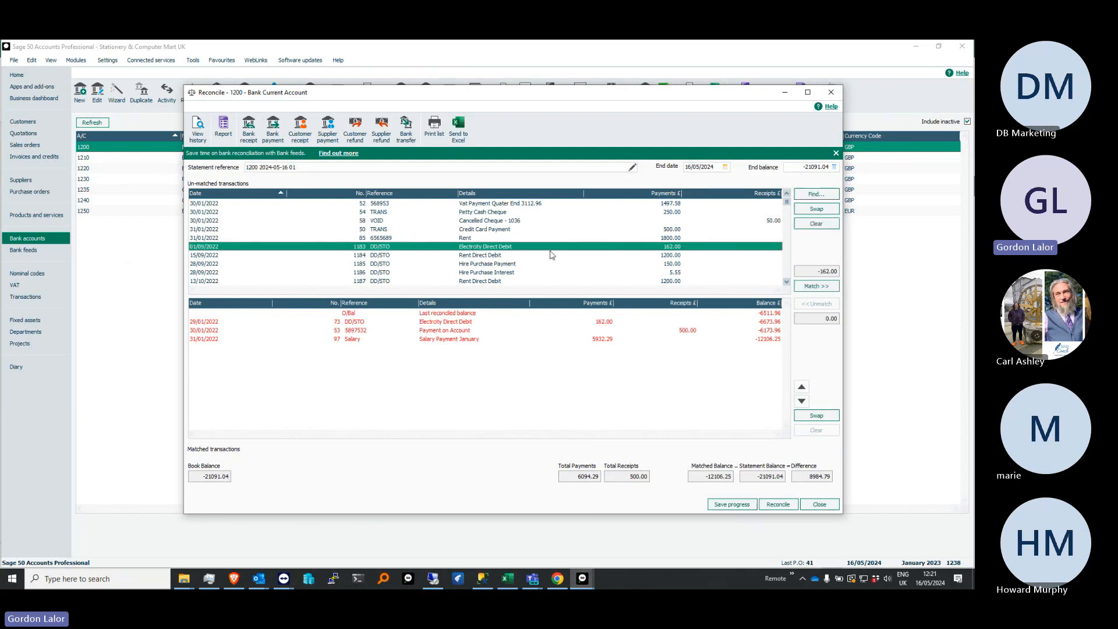
{"action": "left_click", "coordinate": [807, 287]}
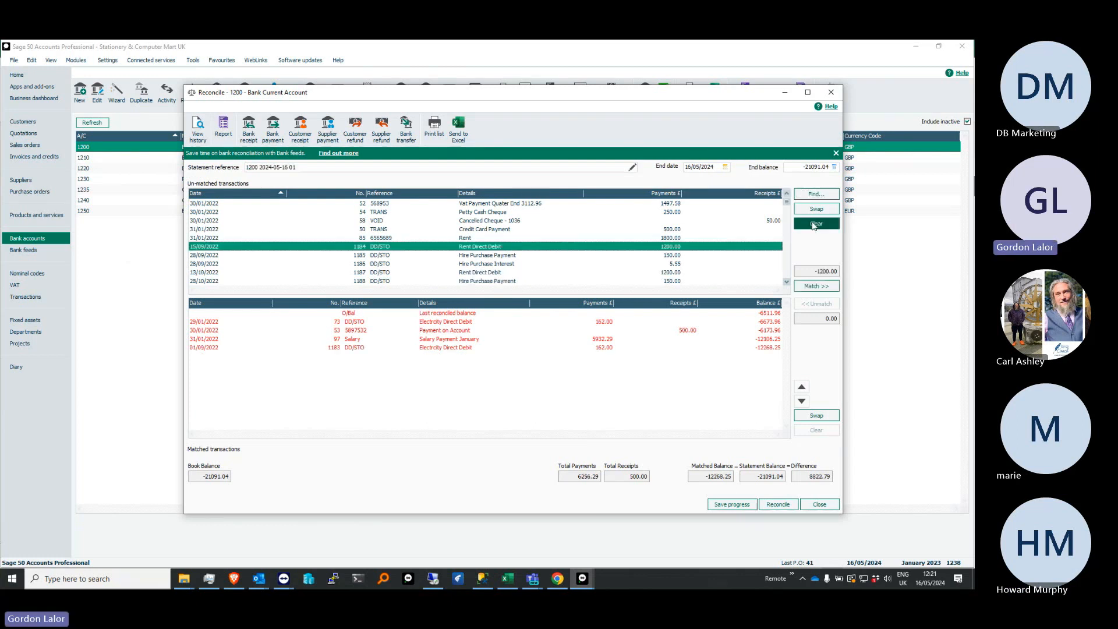
{"action": "left_click", "coordinate": [816, 224]}
{"action": "left_click", "coordinate": [816, 209]}
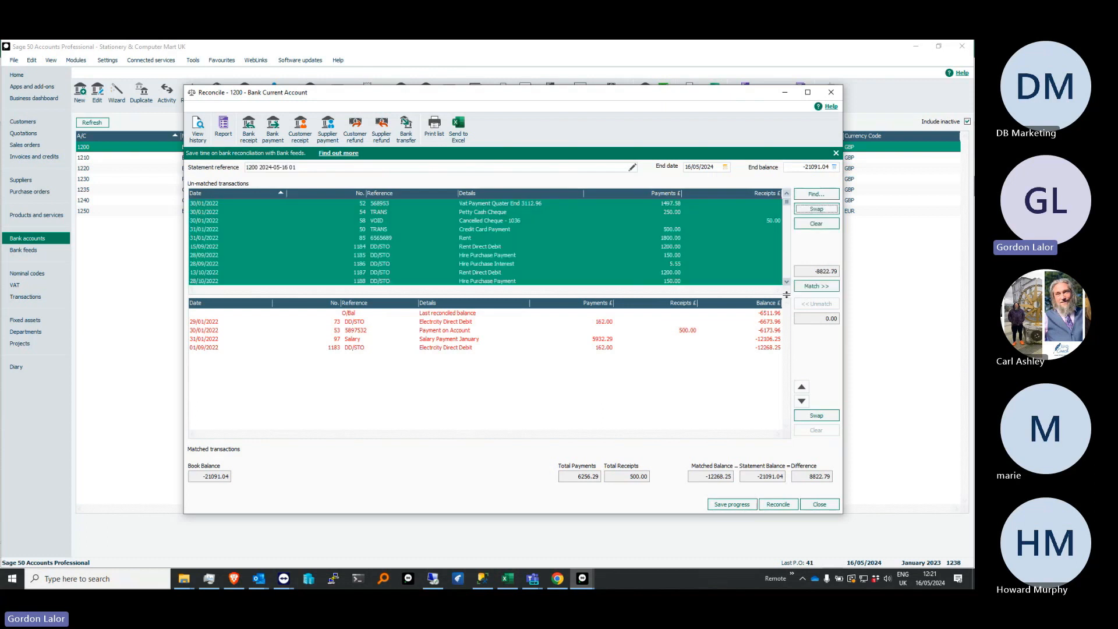
{"action": "left_click", "coordinate": [808, 290]}
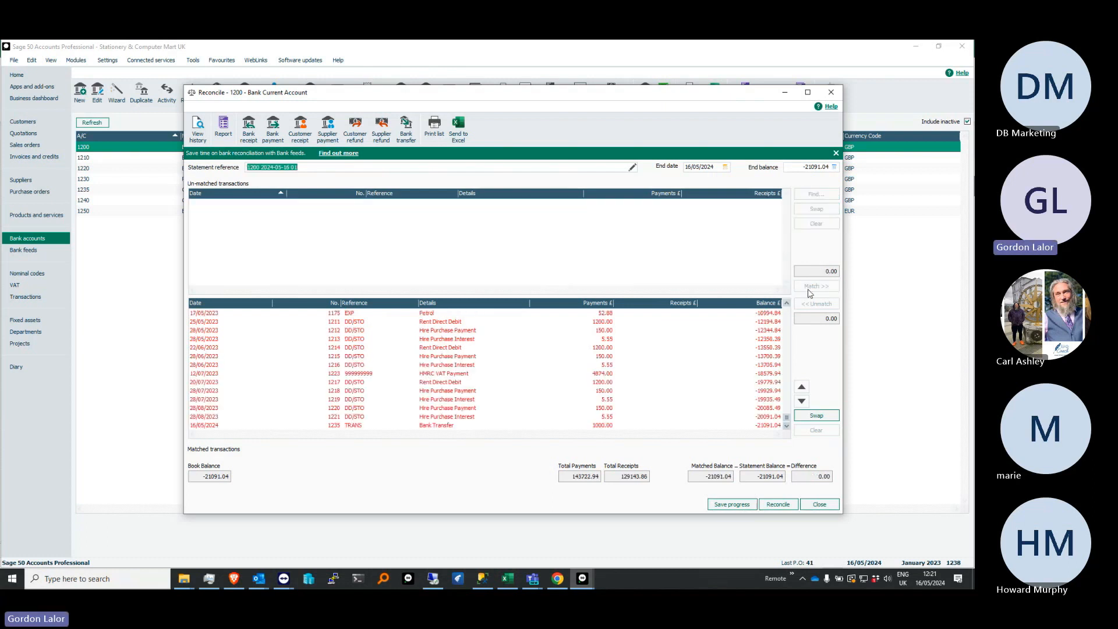
Reconcile the matched statement, and check the option for reversing a reconciliation in a new statement summary without starting one
{"action": "left_click_drag", "start_coordinate": [650, 107], "coordinate": [532, 78]}
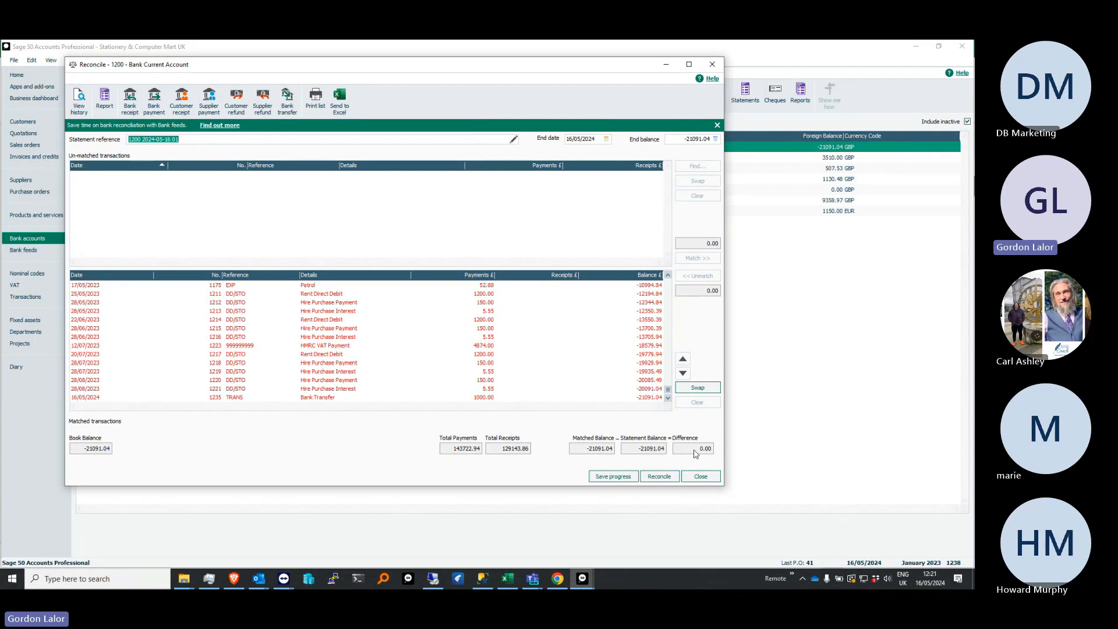
{"action": "left_click", "coordinate": [661, 476]}
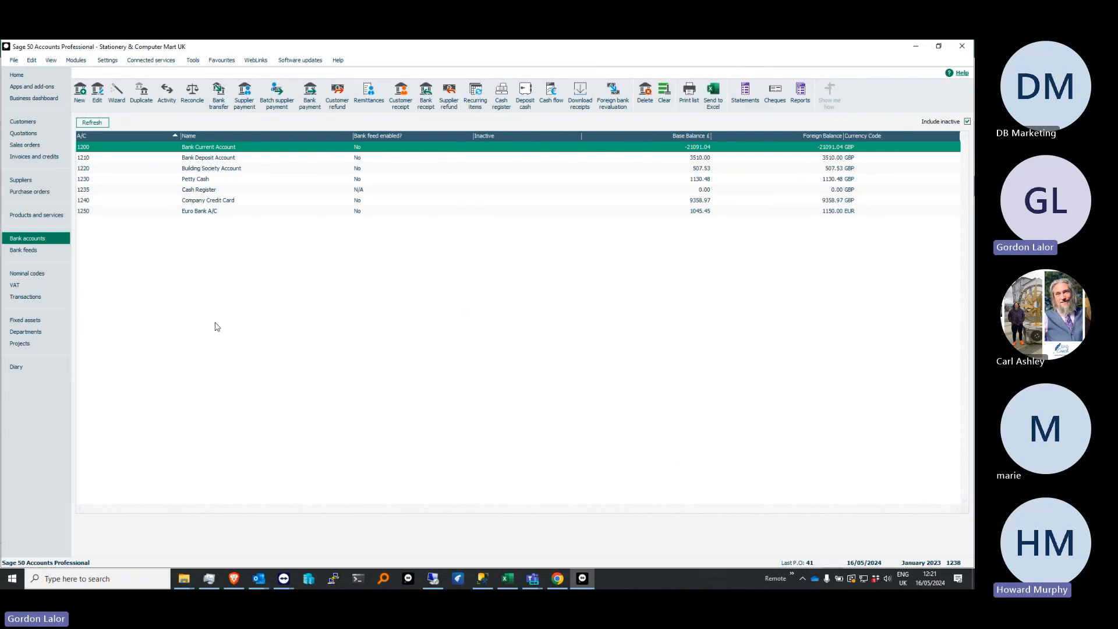
{"action": "left_click", "coordinate": [192, 94]}
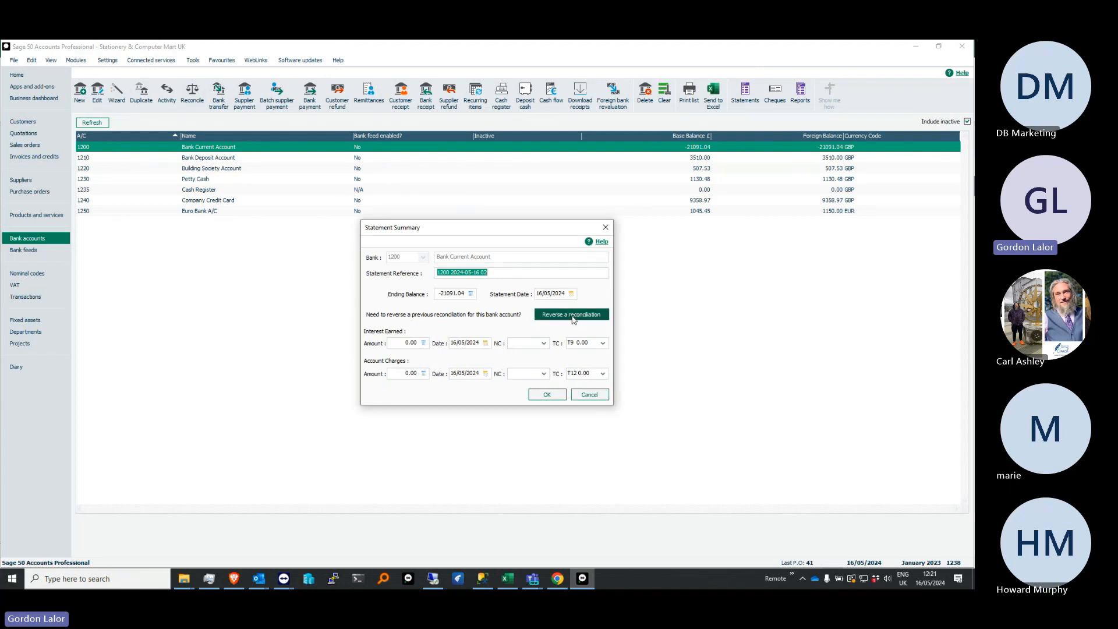
{"action": "left_click", "coordinate": [589, 394]}
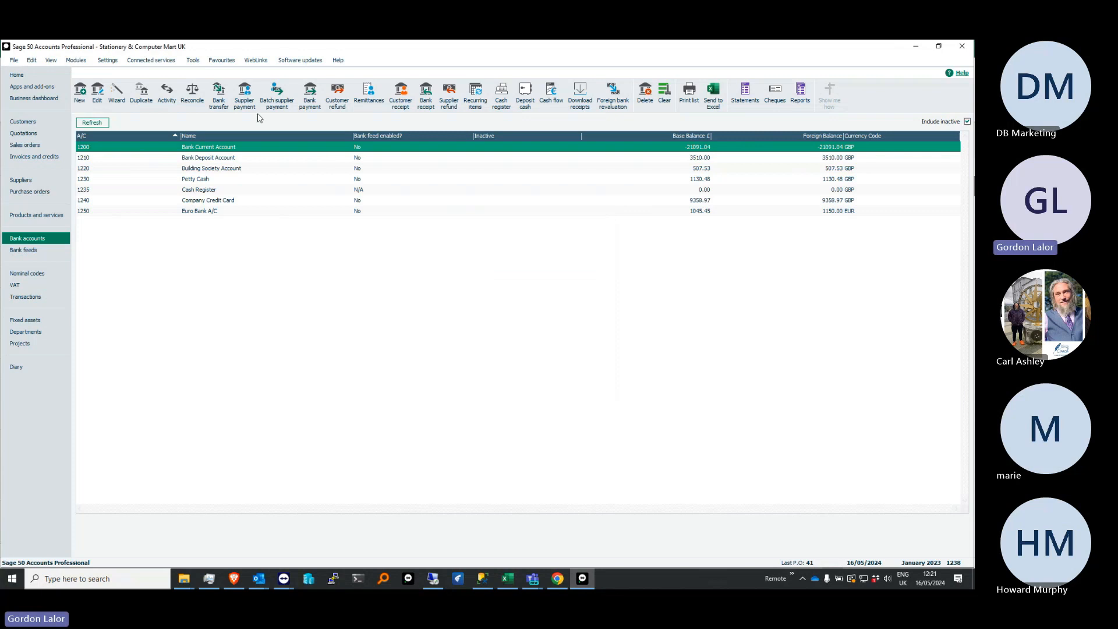
Examine the PDF of the latest reconciliation in the Bank Current Account record's reconciliation history, and close the PDF and the record
{"action": "double_click", "coordinate": [155, 147]}
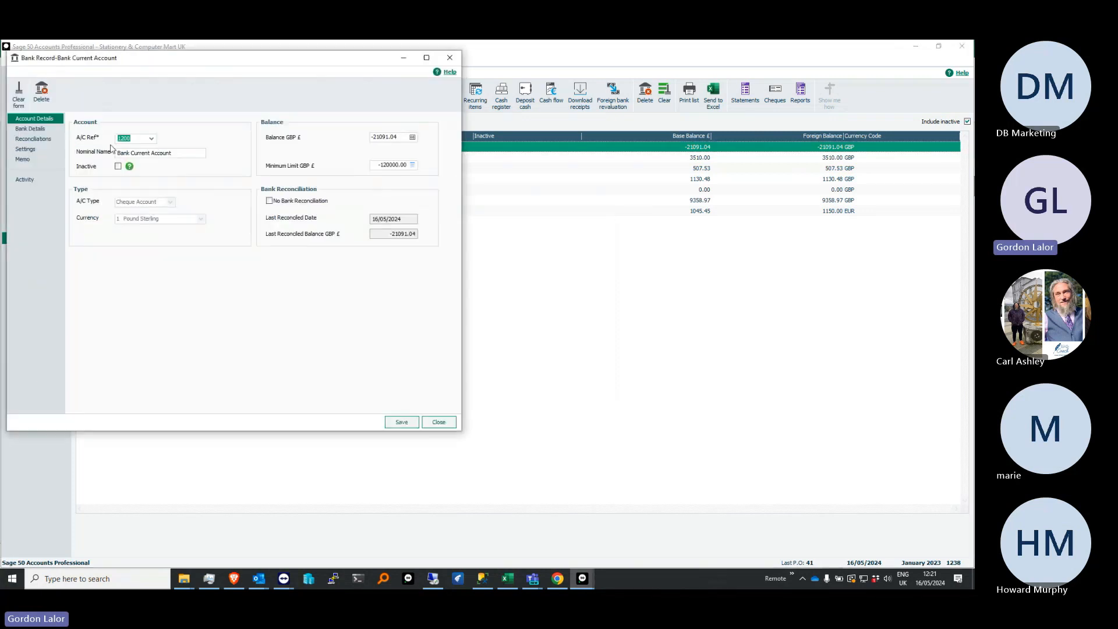
{"action": "left_click", "coordinate": [46, 141]}
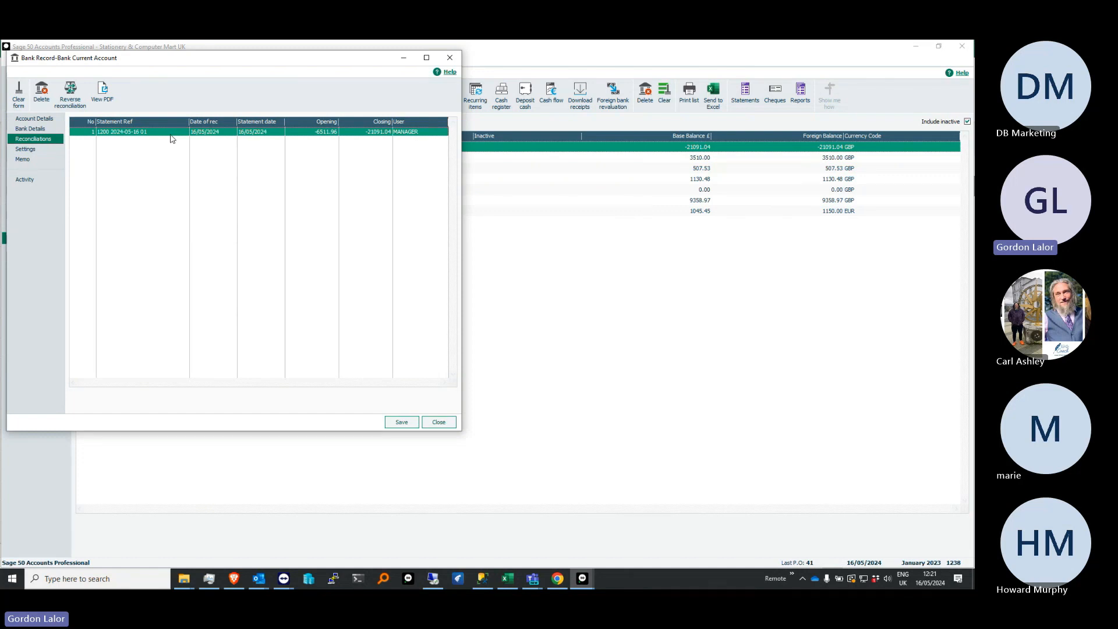
{"action": "left_click", "coordinate": [105, 91]}
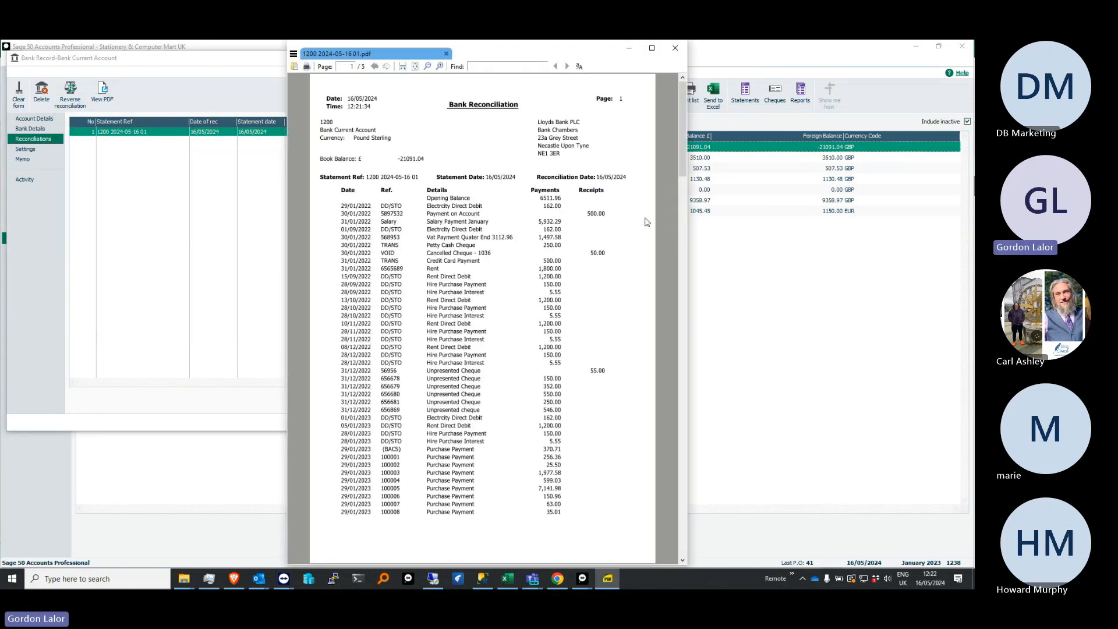
{"action": "left_click_drag", "start_coordinate": [683, 153], "coordinate": [693, 249]}
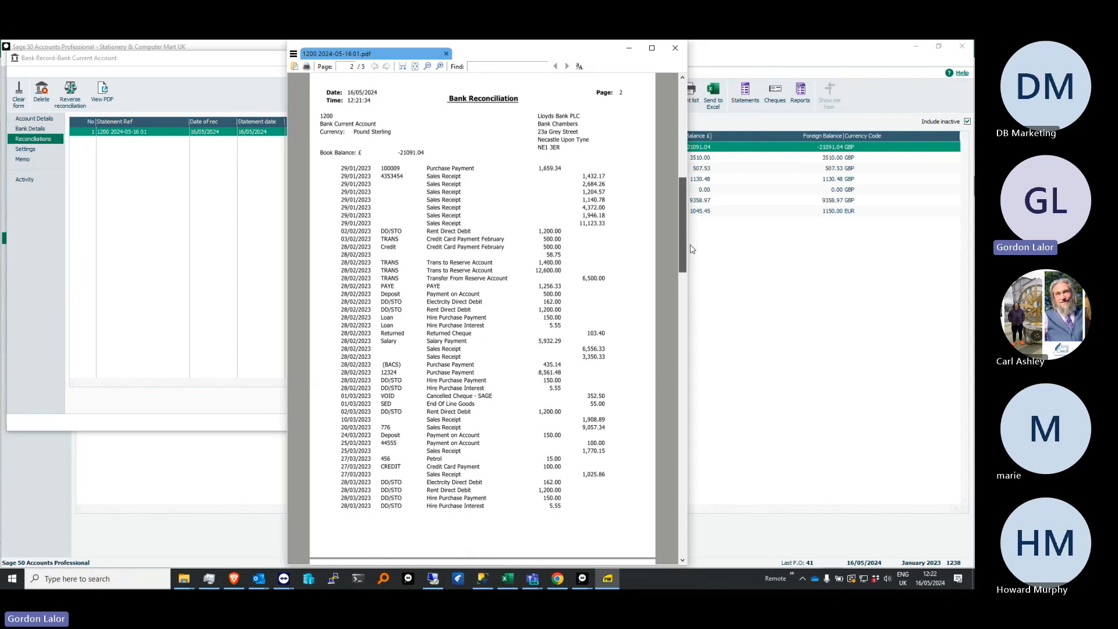
{"action": "scroll", "coordinate": [669, 251], "scroll_direction": "down", "scroll_amount": 15}
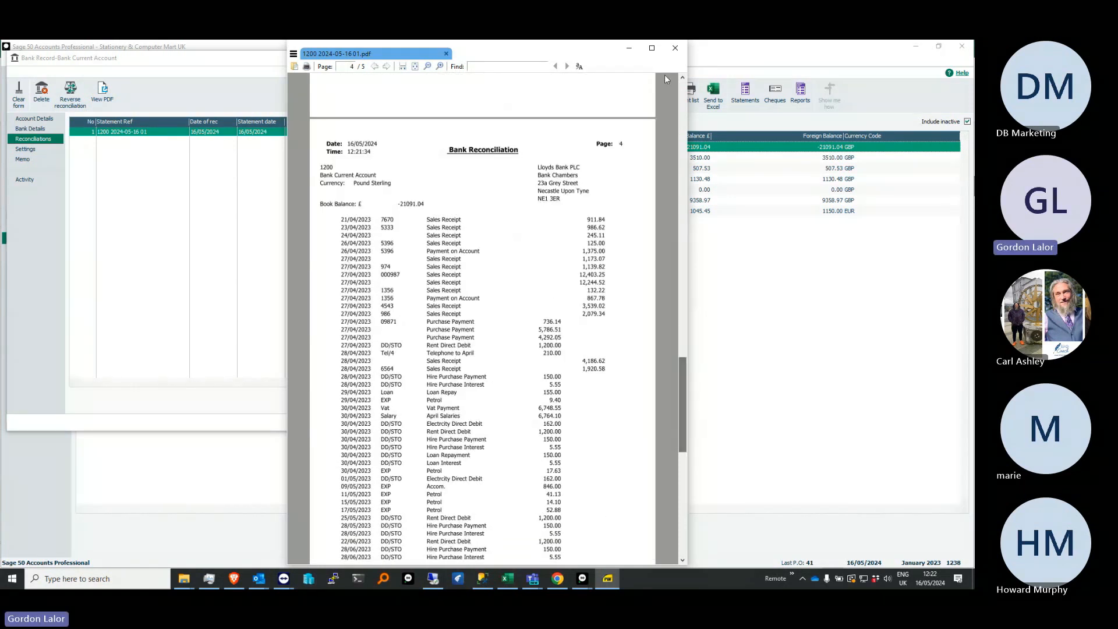
{"action": "left_click", "coordinate": [675, 48]}
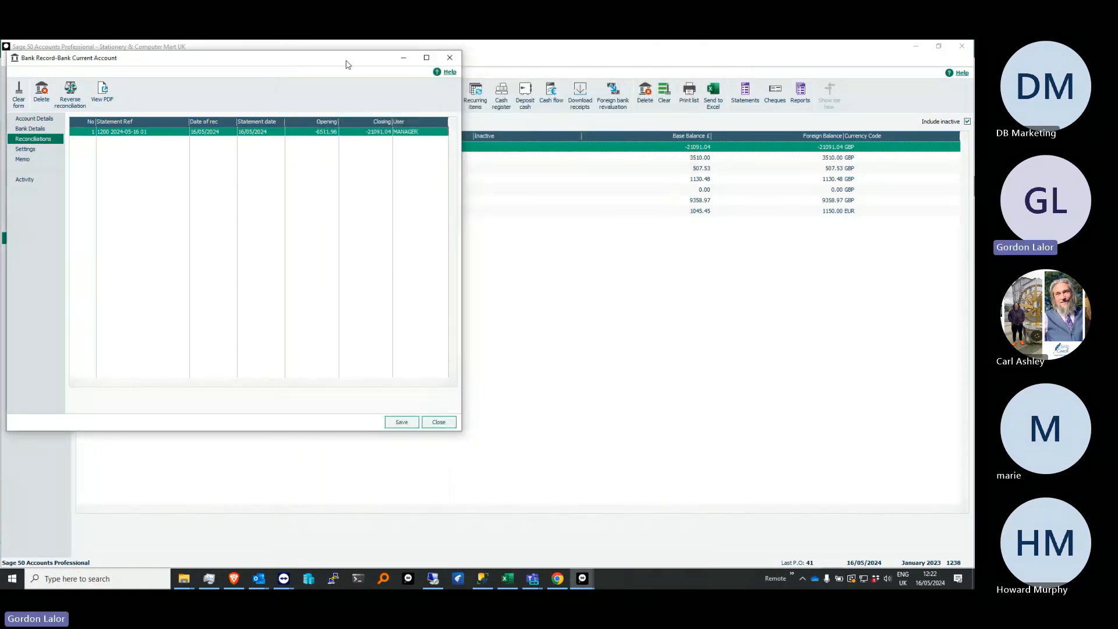
{"action": "left_click_drag", "start_coordinate": [346, 64], "coordinate": [521, 125]}
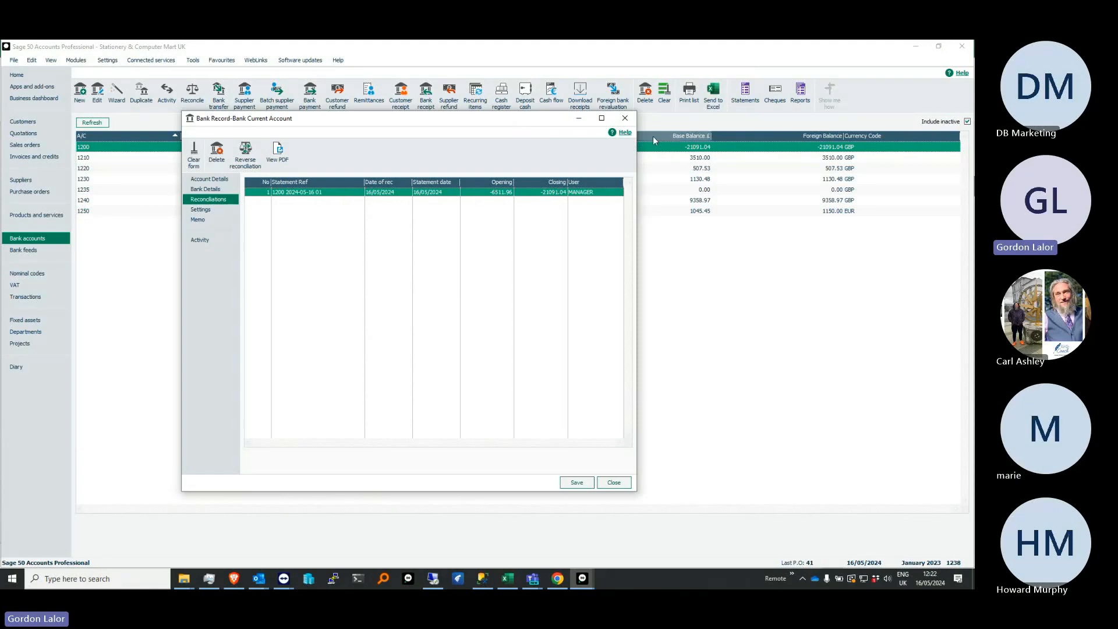
{"action": "left_click", "coordinate": [625, 118]}
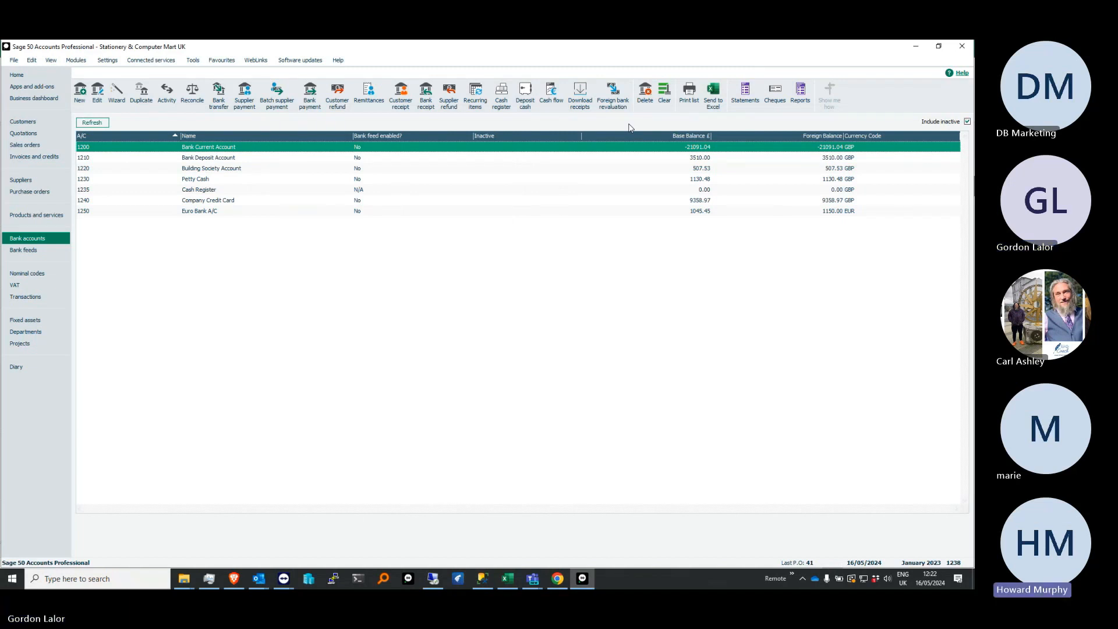
Examine the product categories and custom field labels in the Configuration Editor's product settings, and leave without saving changes
{"action": "left_click", "coordinate": [49, 215]}
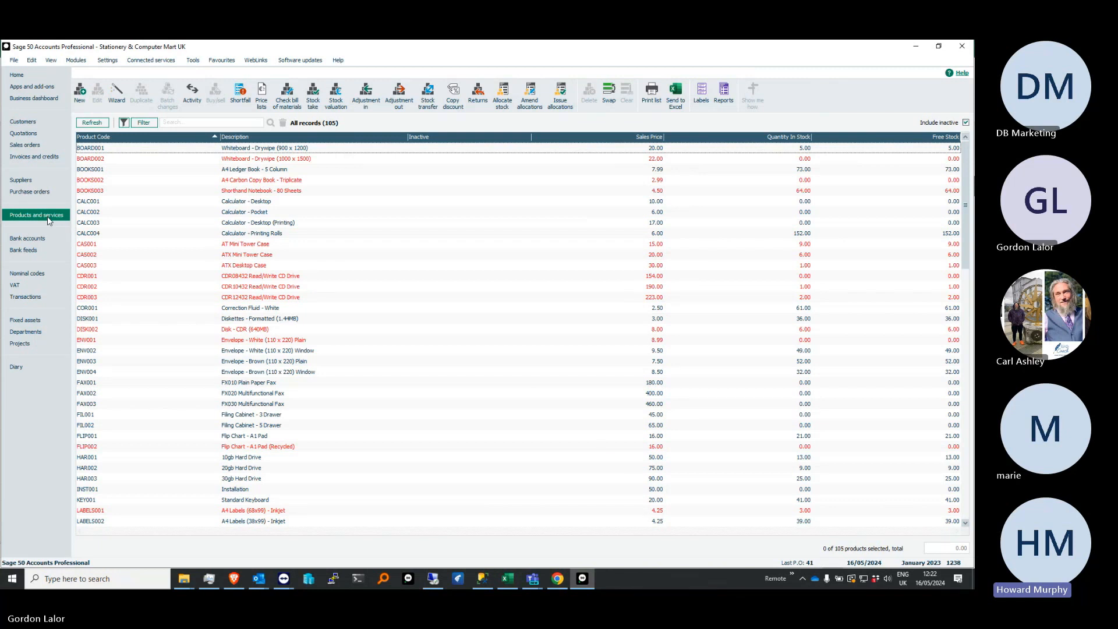
{"action": "left_click", "coordinate": [113, 62]}
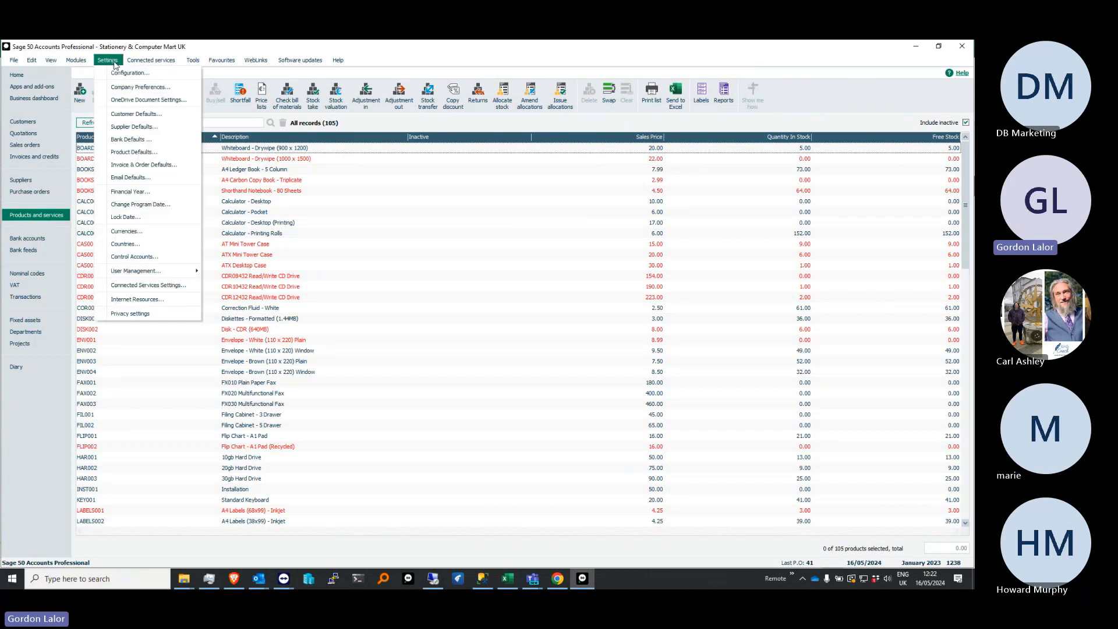
{"action": "left_click", "coordinate": [129, 86]}
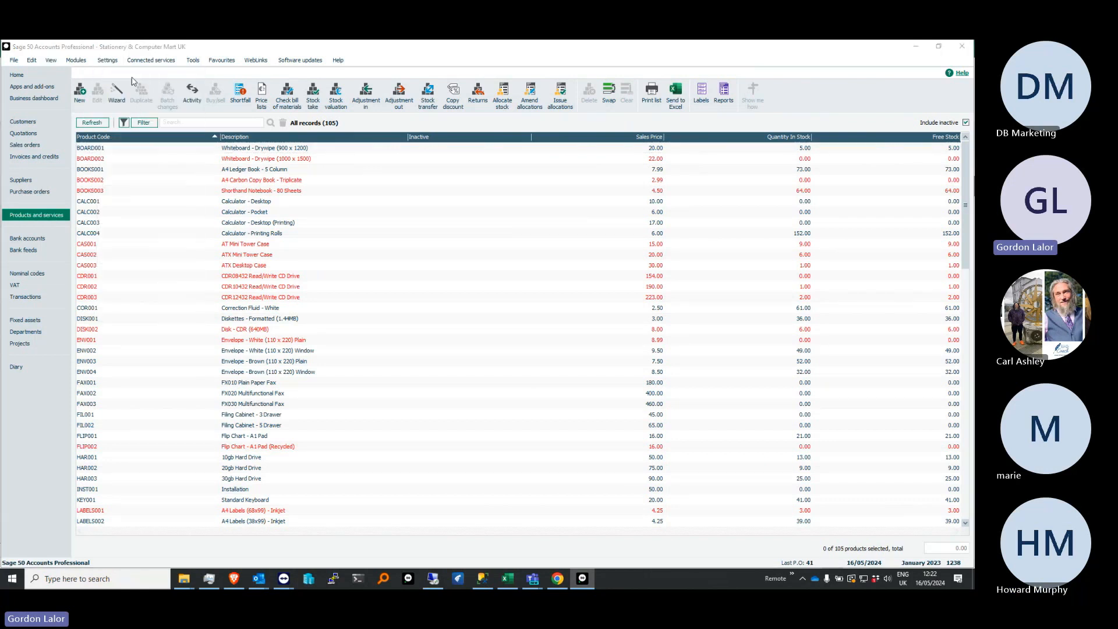
{"action": "left_click", "coordinate": [516, 335]}
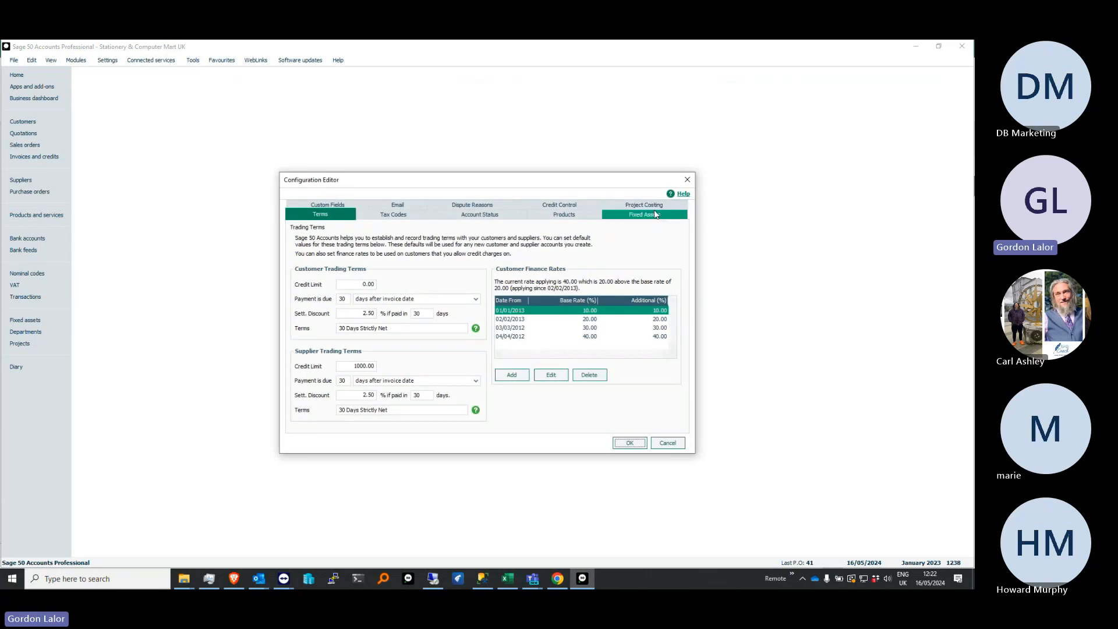
{"action": "left_click", "coordinate": [567, 216]}
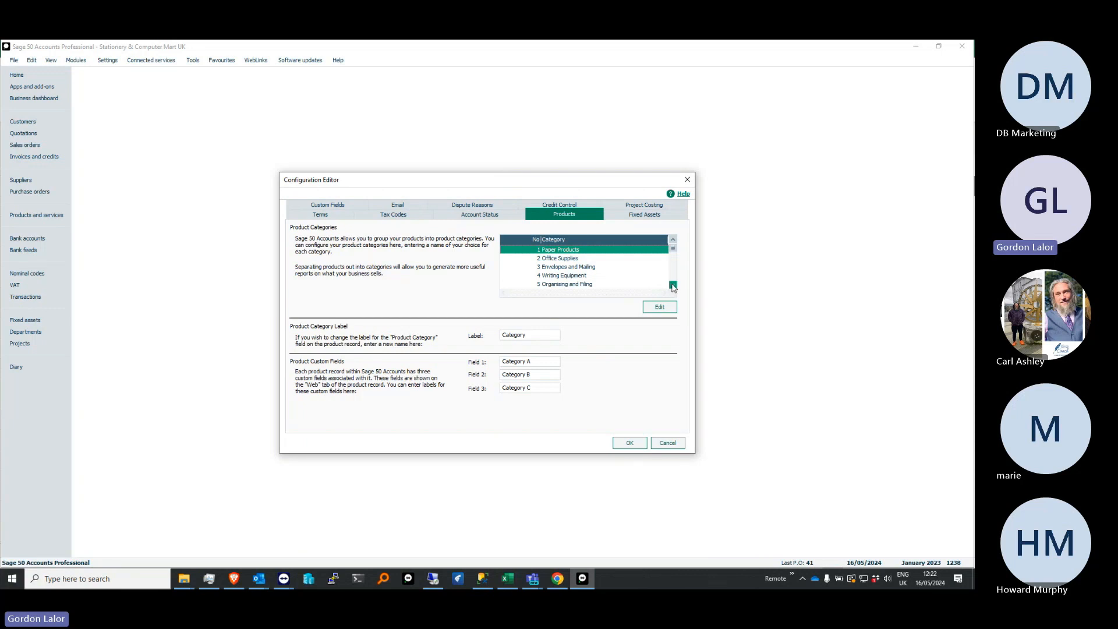
{"action": "left_click", "coordinate": [556, 261]}
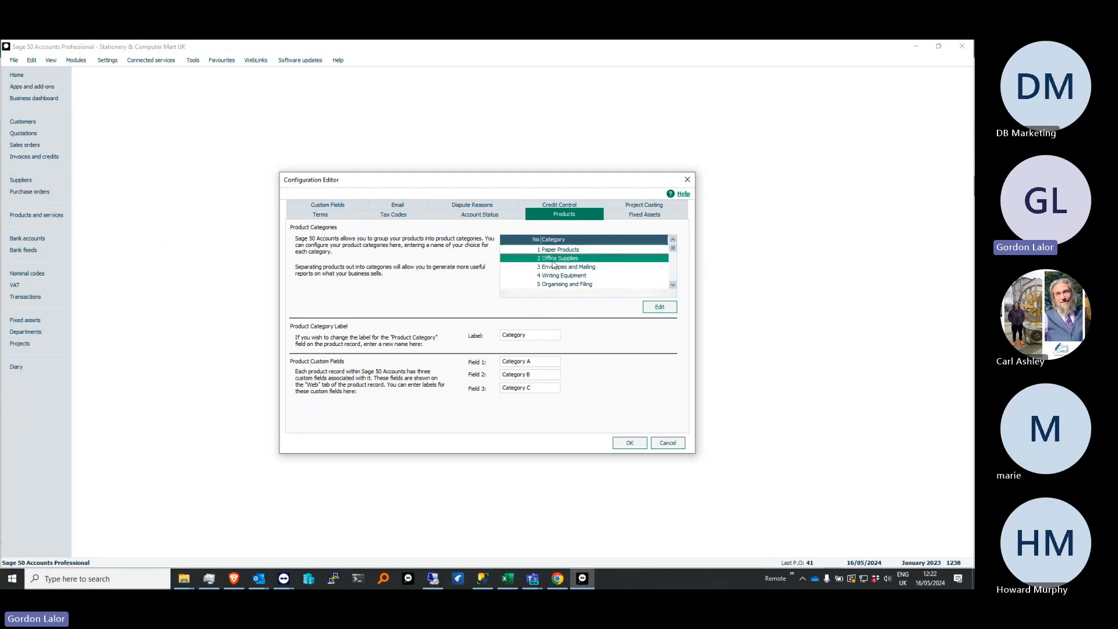
{"action": "left_click", "coordinate": [673, 285]}
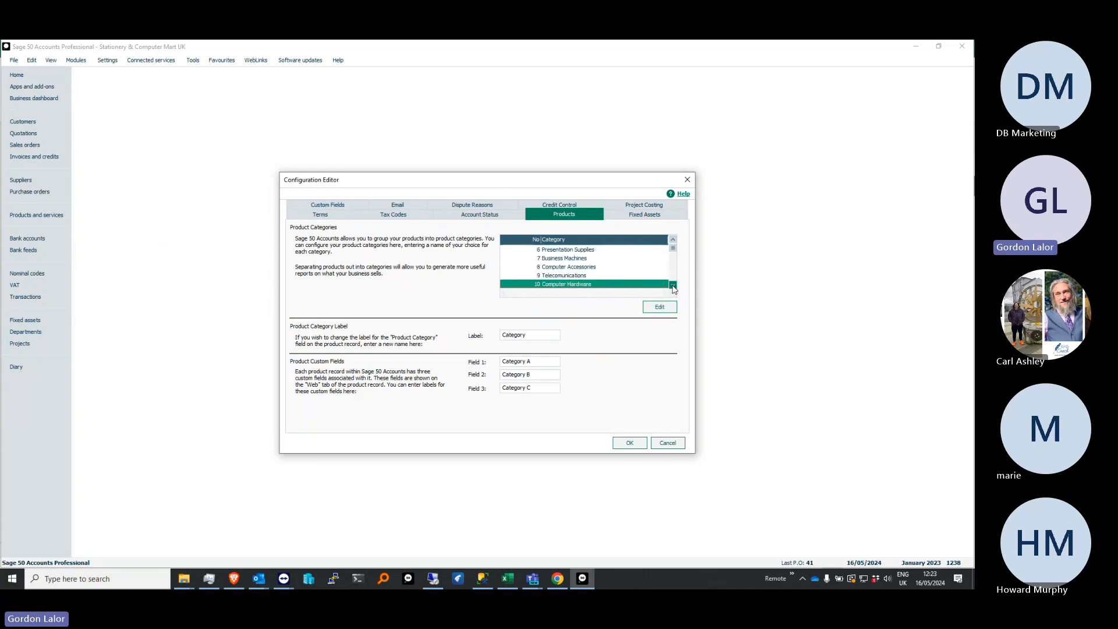
{"action": "left_click", "coordinate": [590, 260]}
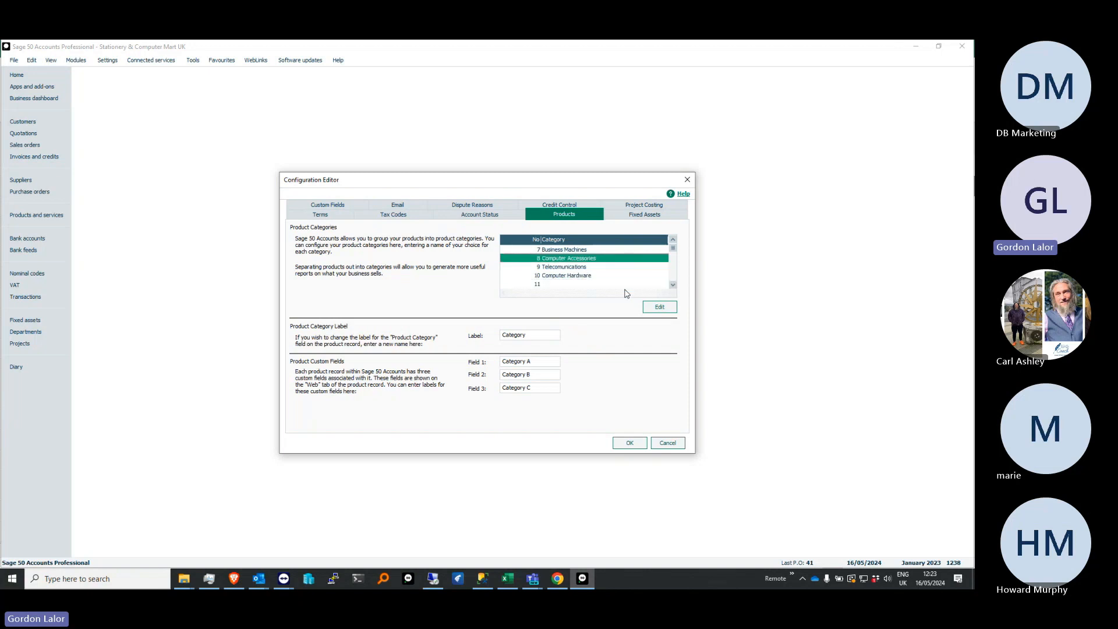
{"action": "left_click", "coordinate": [668, 444]}
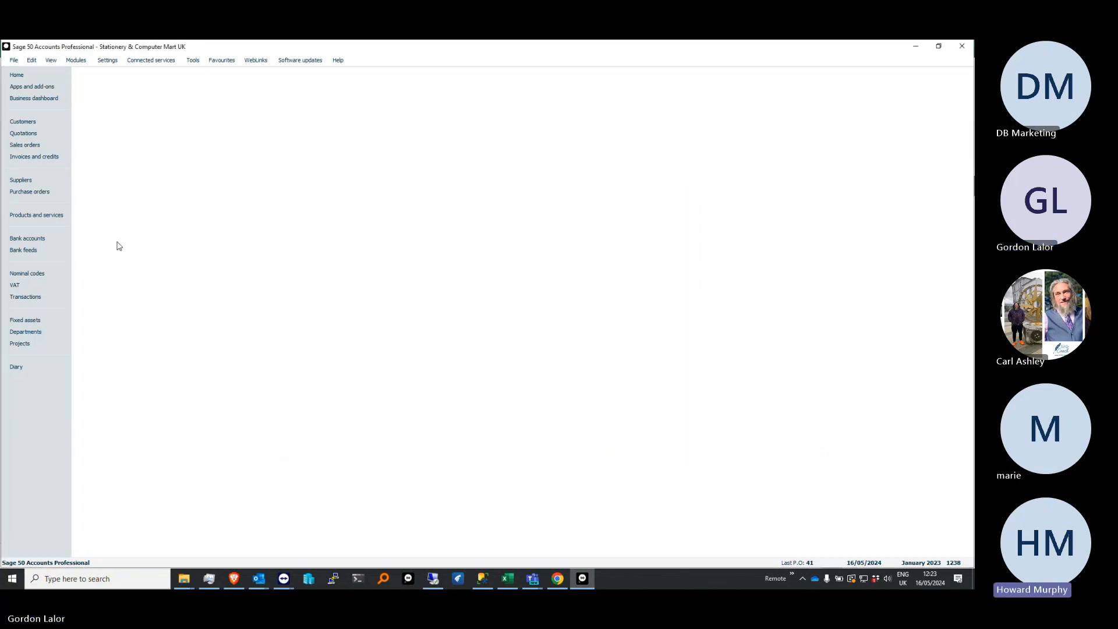
View the columns available for the products list, and sort the list by description and by product code
{"action": "left_click", "coordinate": [41, 216]}
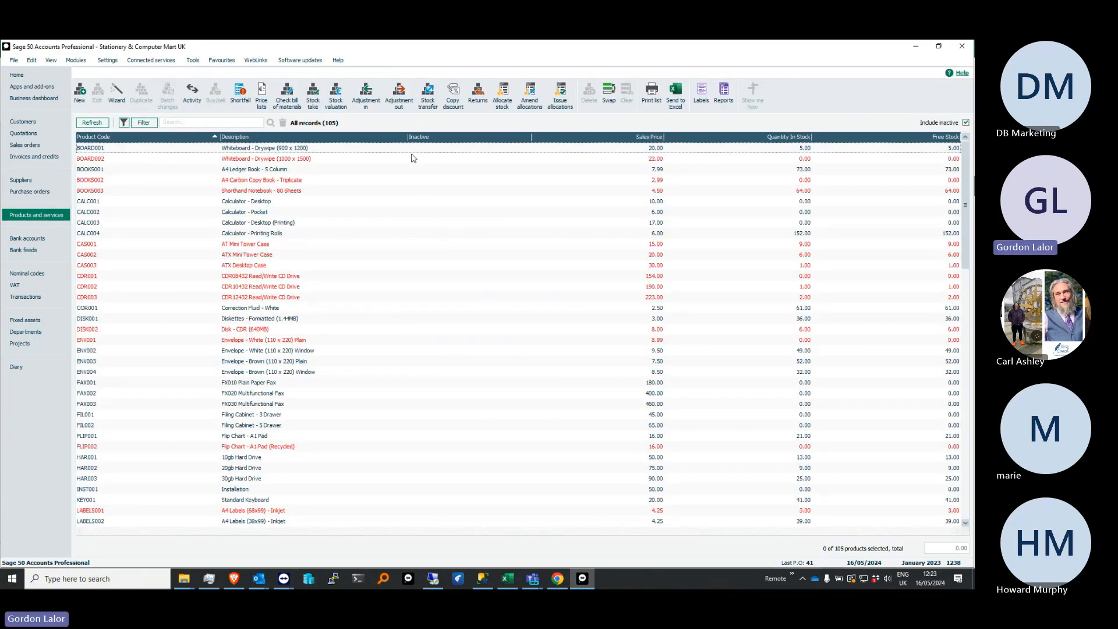
{"action": "right_click", "coordinate": [403, 138]}
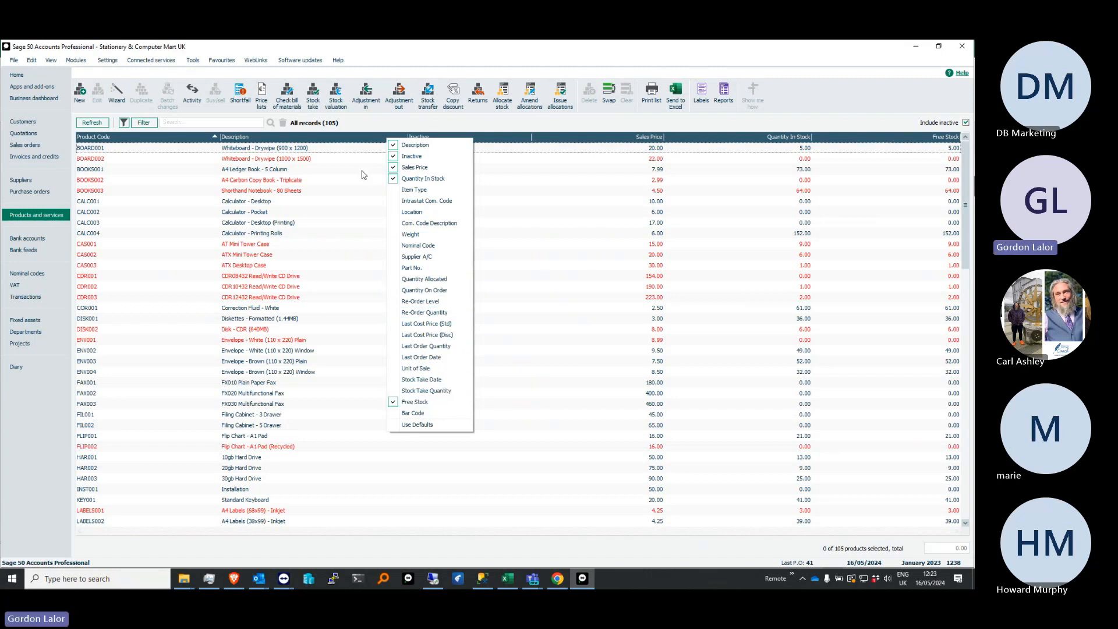
{"action": "left_click", "coordinate": [341, 140]}
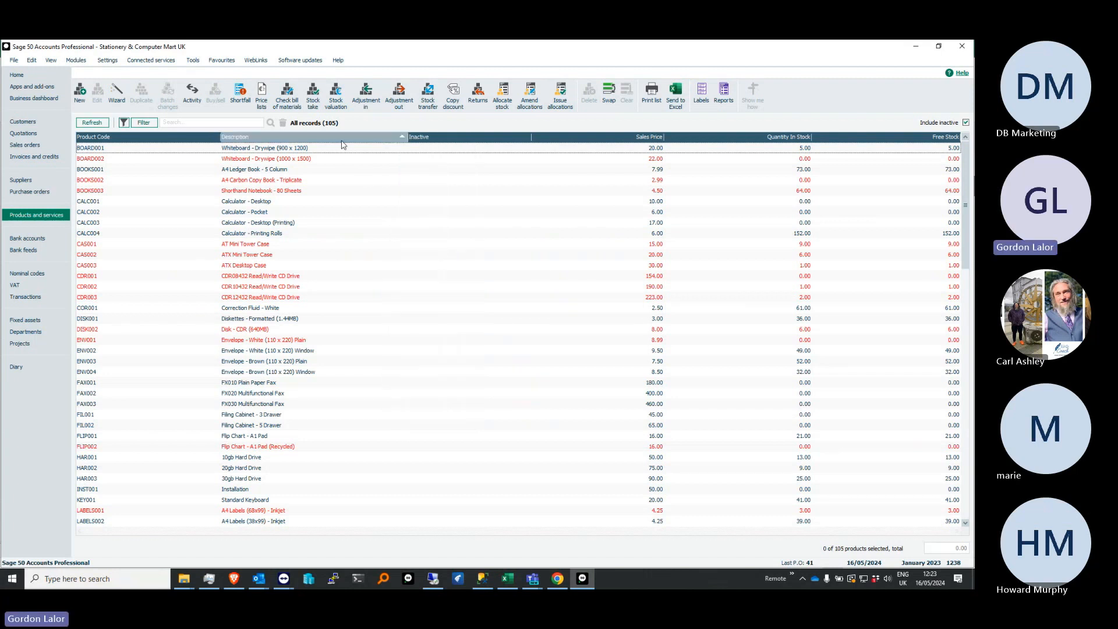
{"action": "left_click", "coordinate": [162, 141]}
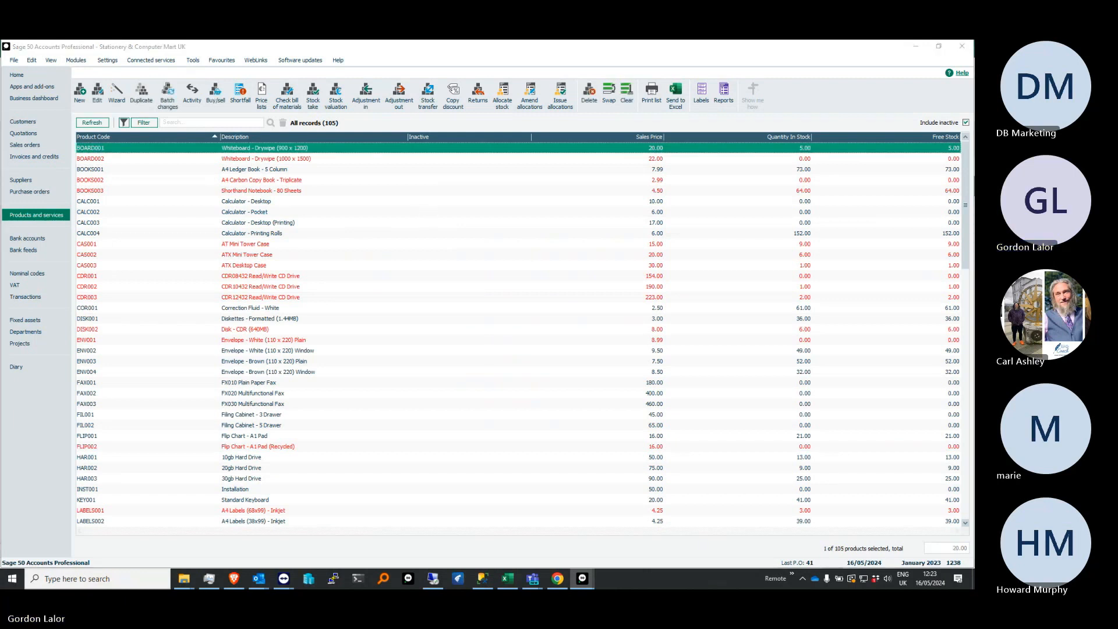
Examine the details and category choice in the product record for Whiteboard - Drywipe (900 x 1200)
{"action": "left_click_drag", "start_coordinate": [919, 263], "coordinate": [424, 111]}
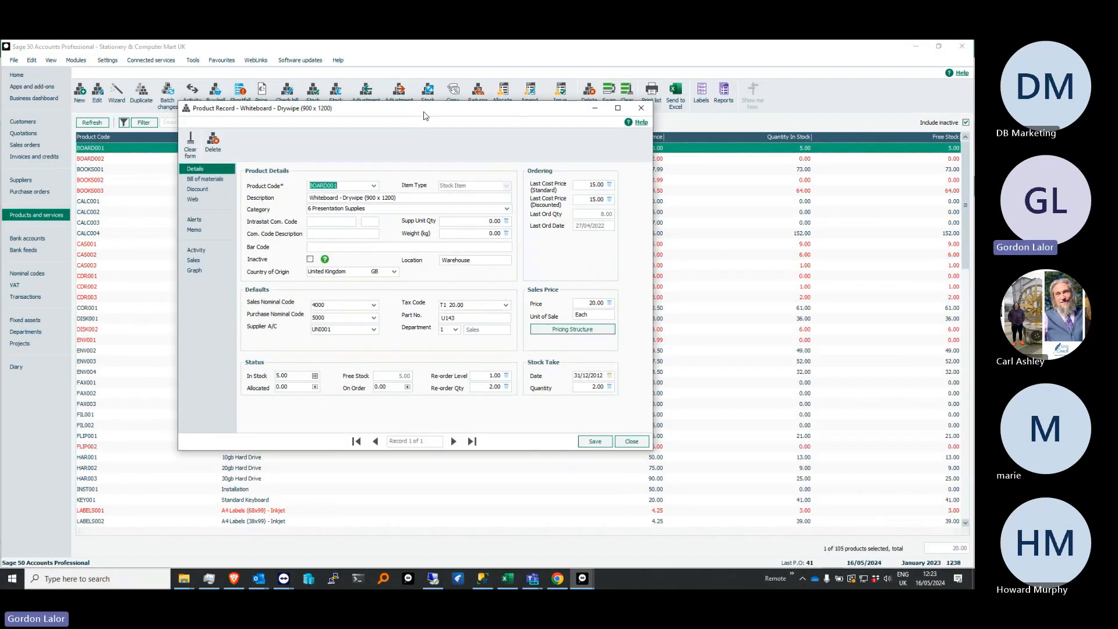
{"action": "left_click", "coordinate": [342, 210]}
{"action": "left_click", "coordinate": [344, 208]}
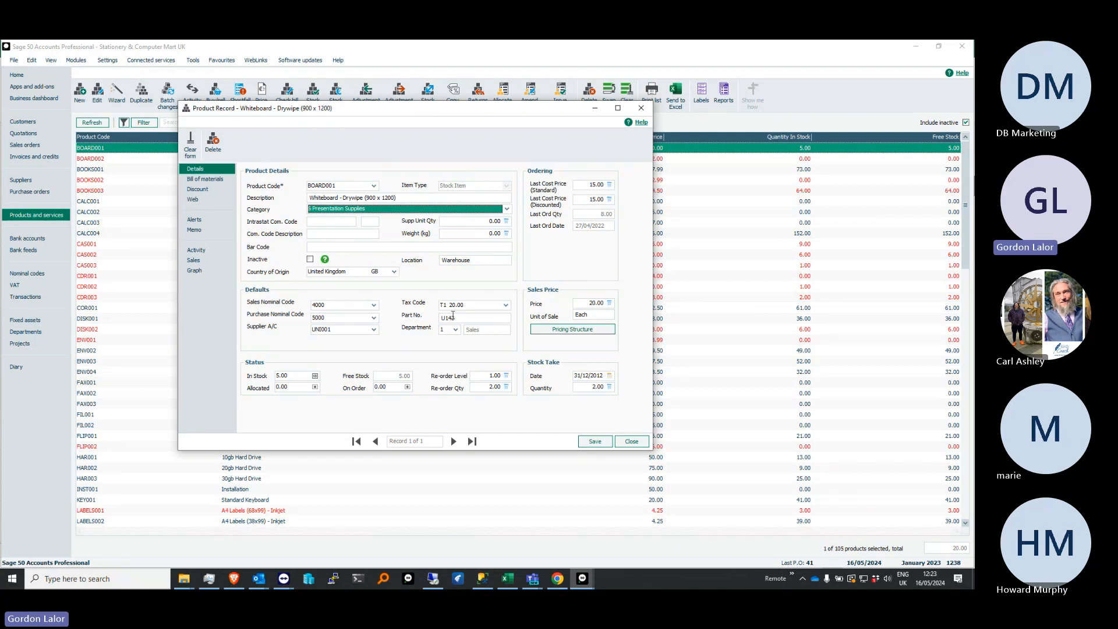
Examine the whiteboard product's supplier account and its pricing structure of customer price lists and special prices, and close the record
{"action": "left_click", "coordinate": [338, 329]}
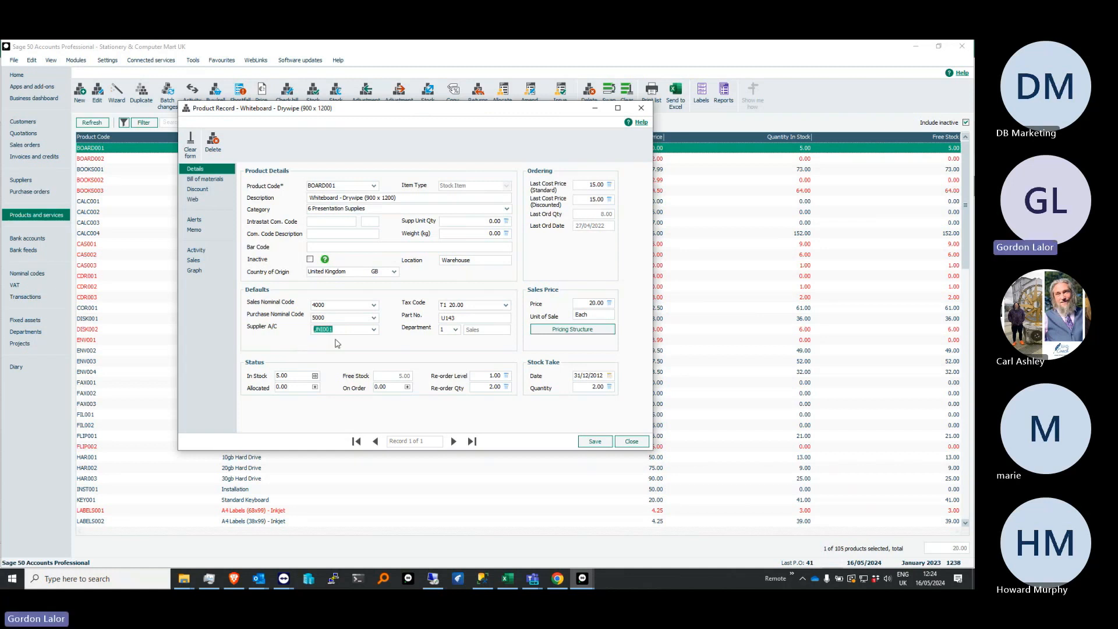
{"action": "left_click", "coordinate": [581, 329]}
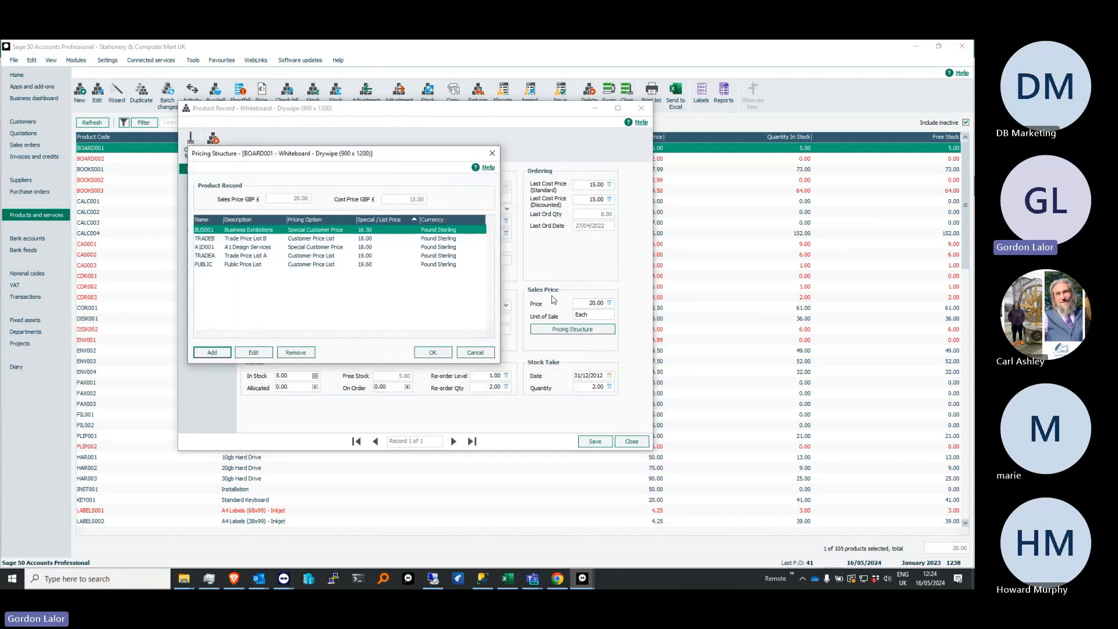
{"action": "left_click", "coordinate": [358, 239]}
{"action": "left_click", "coordinate": [350, 247]}
{"action": "left_click", "coordinate": [343, 256]}
{"action": "left_click", "coordinate": [345, 265]}
{"action": "left_click", "coordinate": [266, 231]}
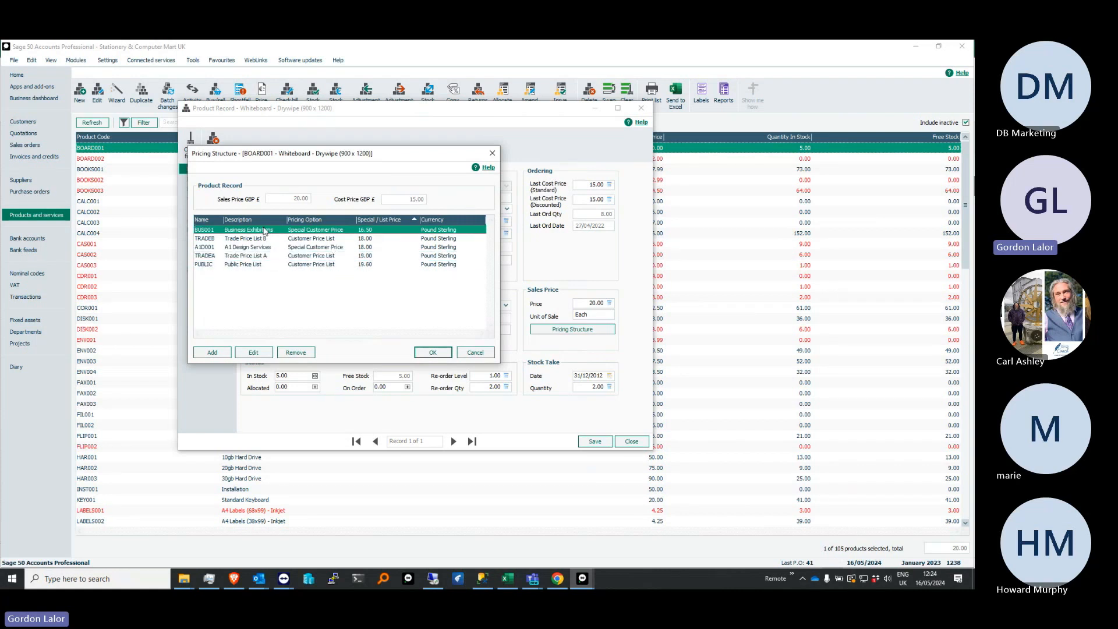
{"action": "left_click", "coordinate": [370, 247]}
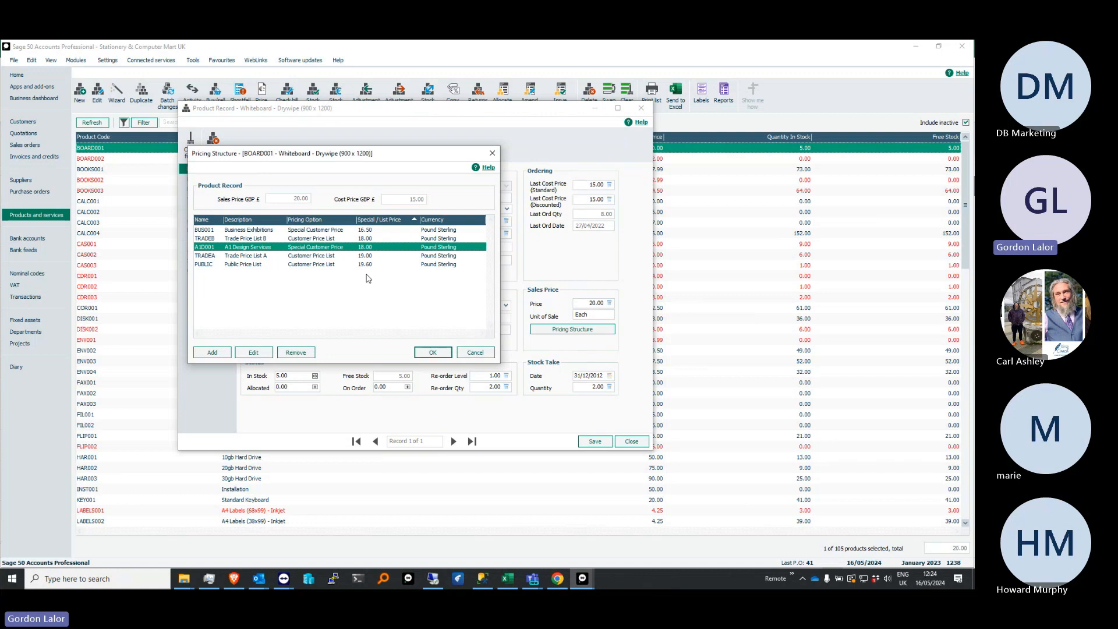
{"action": "left_click", "coordinate": [432, 352]}
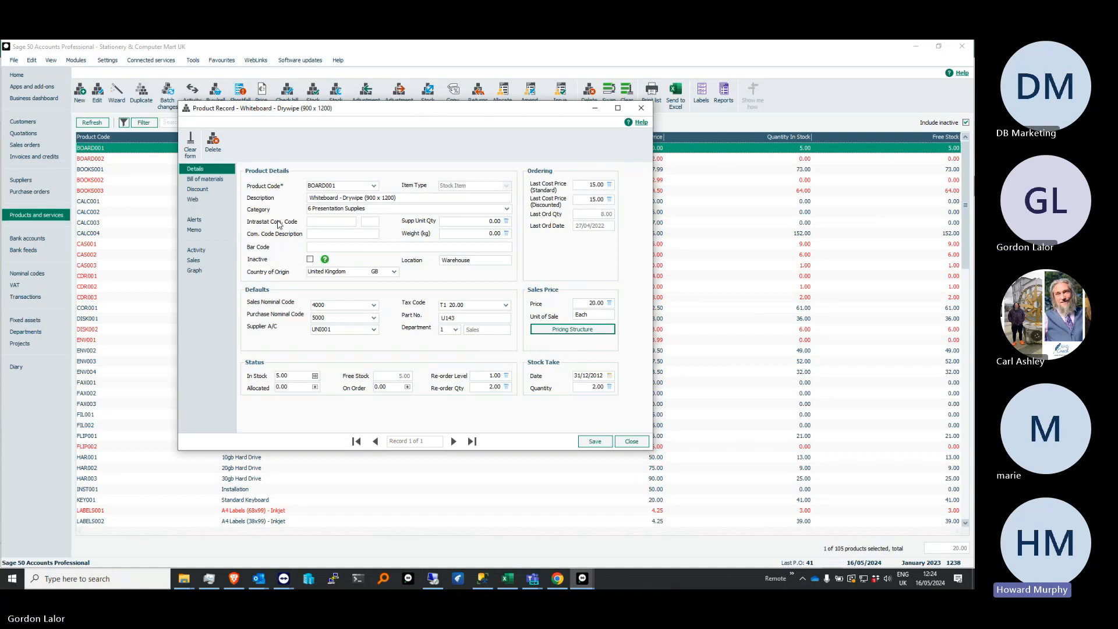
{"action": "left_click", "coordinate": [641, 109]}
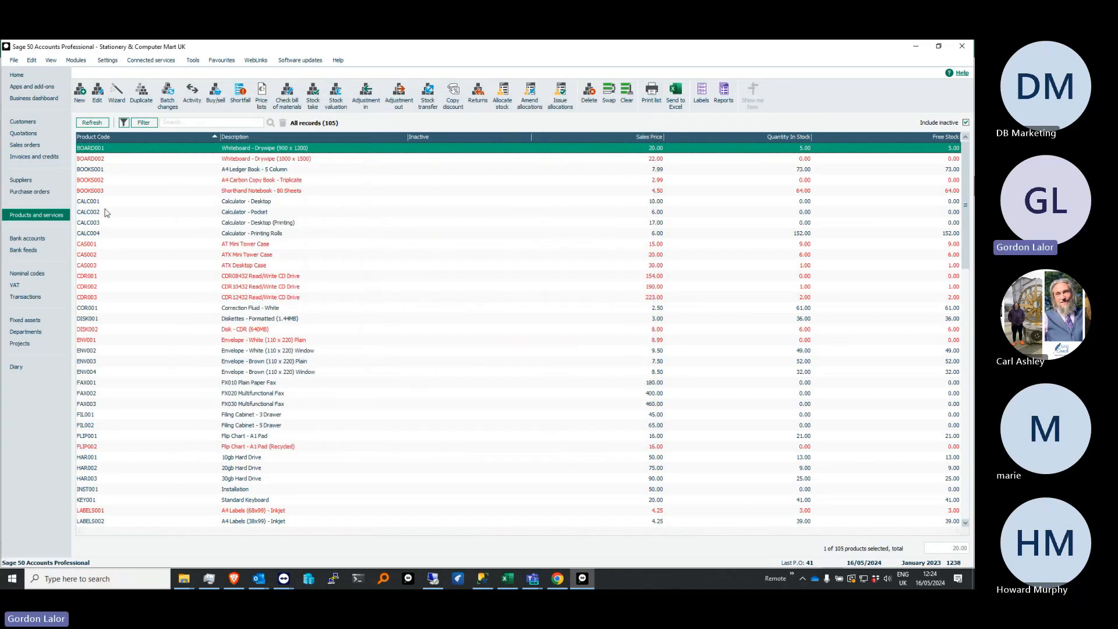
Start a new product invoice for the customer ABS Garages Ltd
{"action": "left_click", "coordinate": [34, 157]}
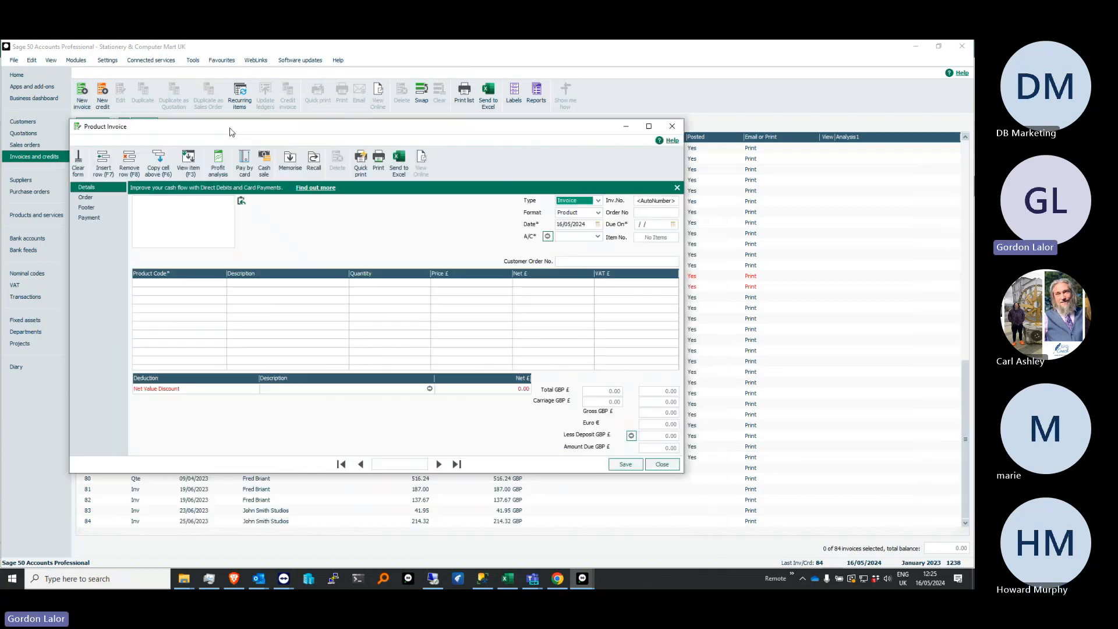
{"action": "left_click", "coordinate": [722, 241]}
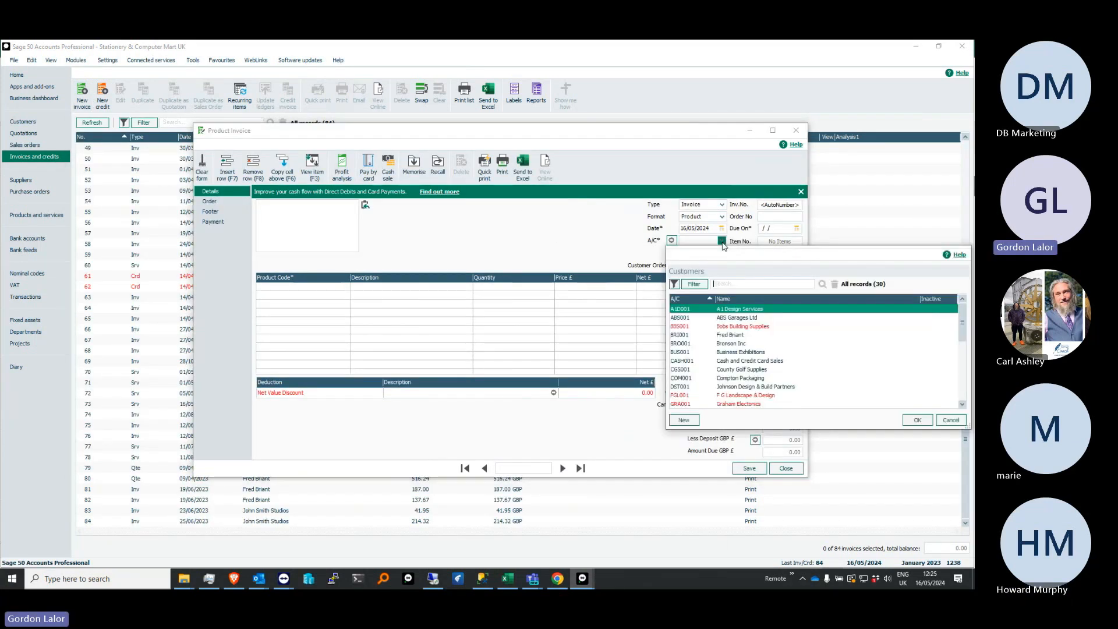
{"action": "double_click", "coordinate": [726, 321]}
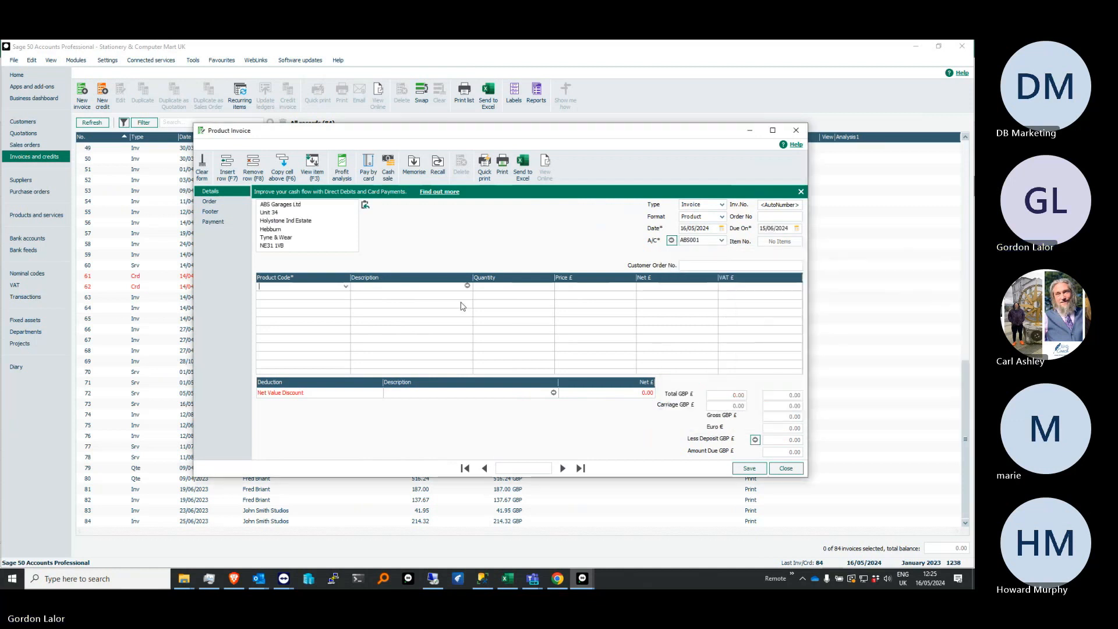
{"action": "left_click", "coordinate": [344, 289]}
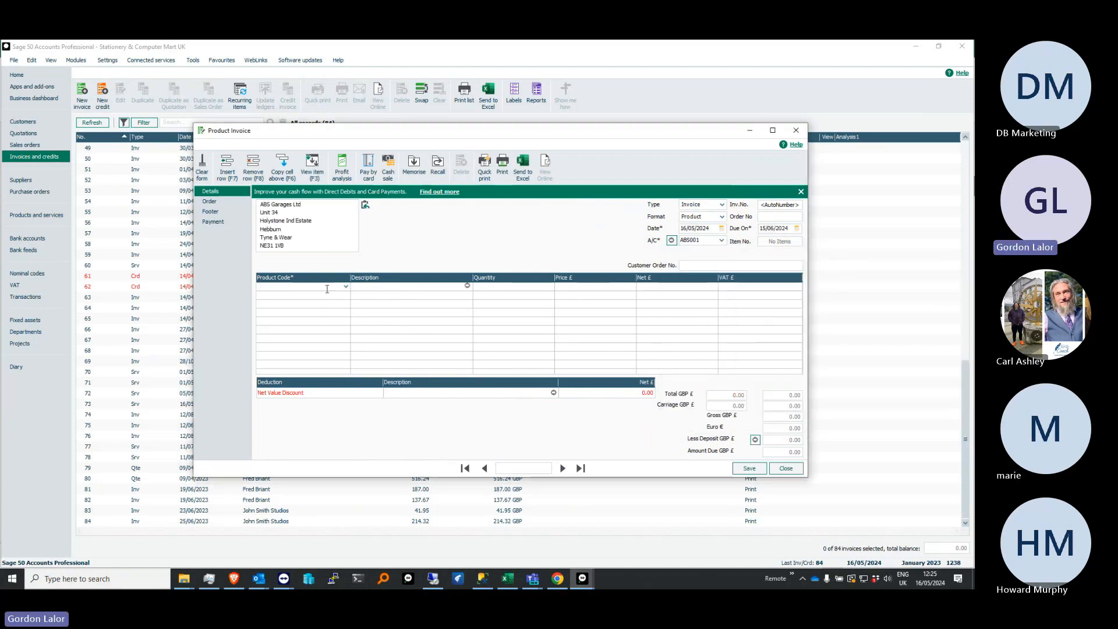
{"action": "type", "text": "WHI"}
{"action": "key", "text": "Tab"}
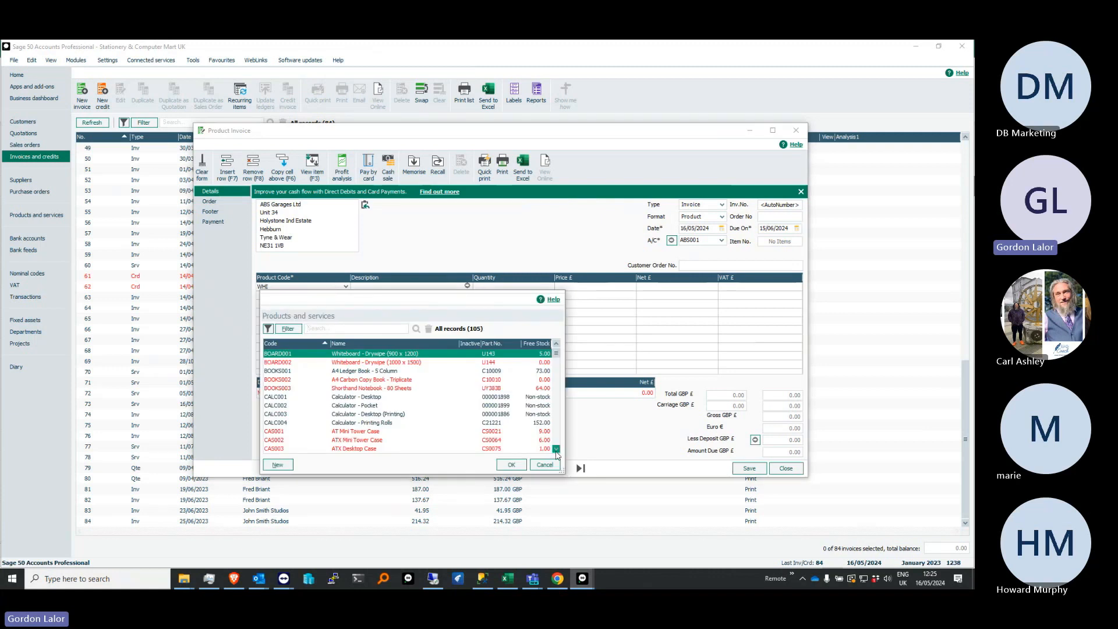
{"action": "left_click", "coordinate": [544, 464]}
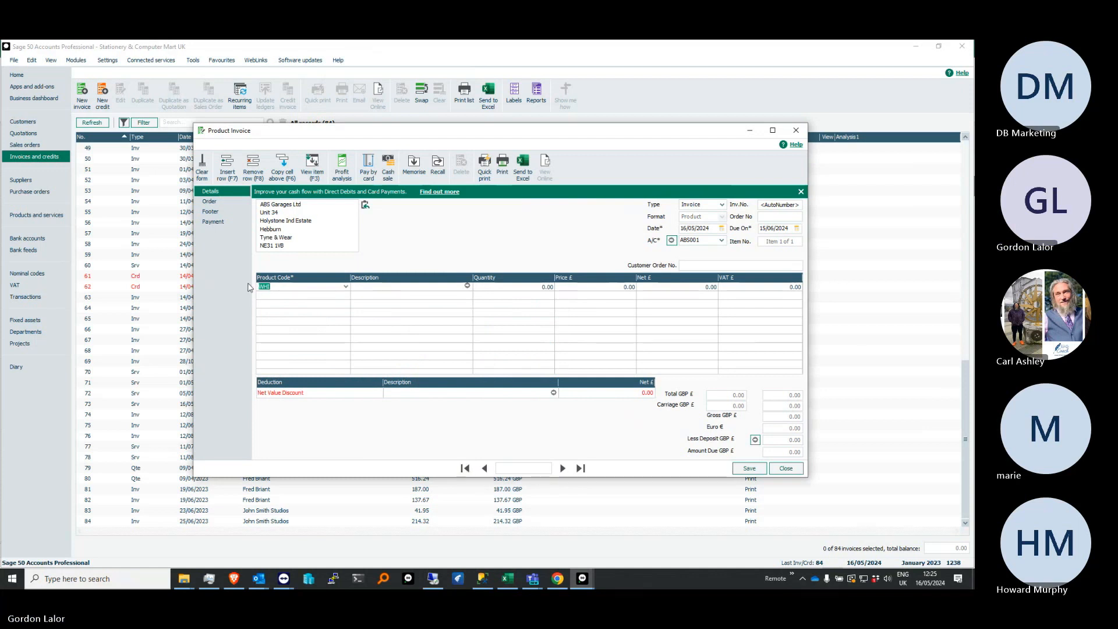
Add product BOARD001, Whiteboard - Drywipe (900 x 1200), to the invoice's first line with a quantity of 2
{"action": "type", "text": "BOARD001"}
{"action": "key", "text": "Tab"}
{"action": "key", "text": "Tab"}
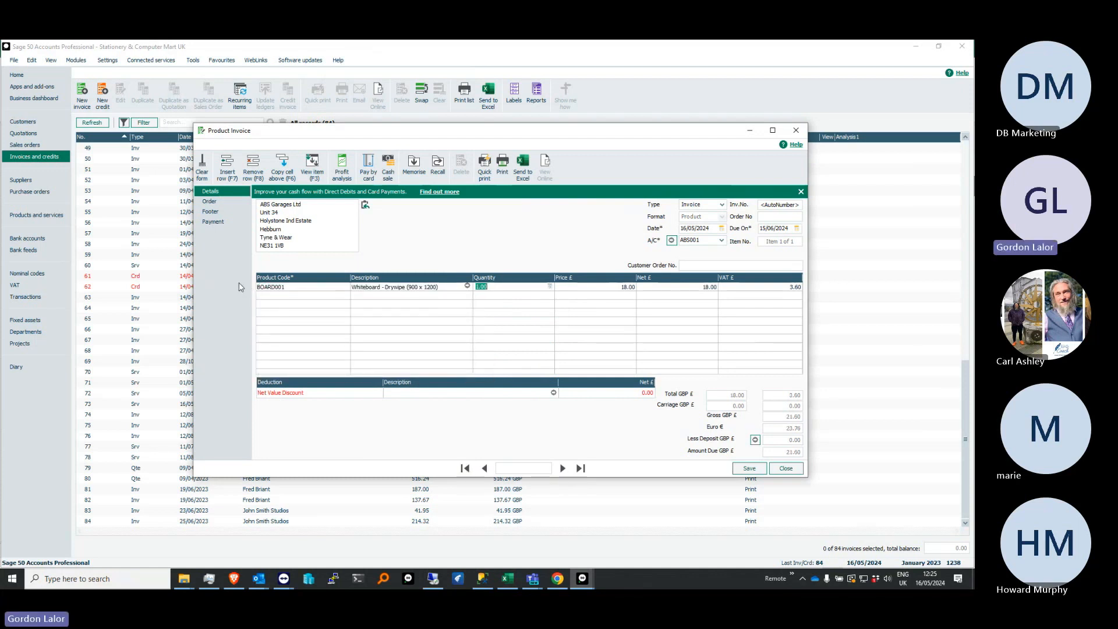
{"action": "type", "text": "2"}
{"action": "key", "text": "Tab"}
Add product PC001, PC Combo Pack 1, as the invoice's second line with a quantity of 2, acknowledging the discount change
{"action": "left_click", "coordinate": [336, 295]}
{"action": "left_click", "coordinate": [346, 295]}
{"action": "left_click", "coordinate": [341, 379]}
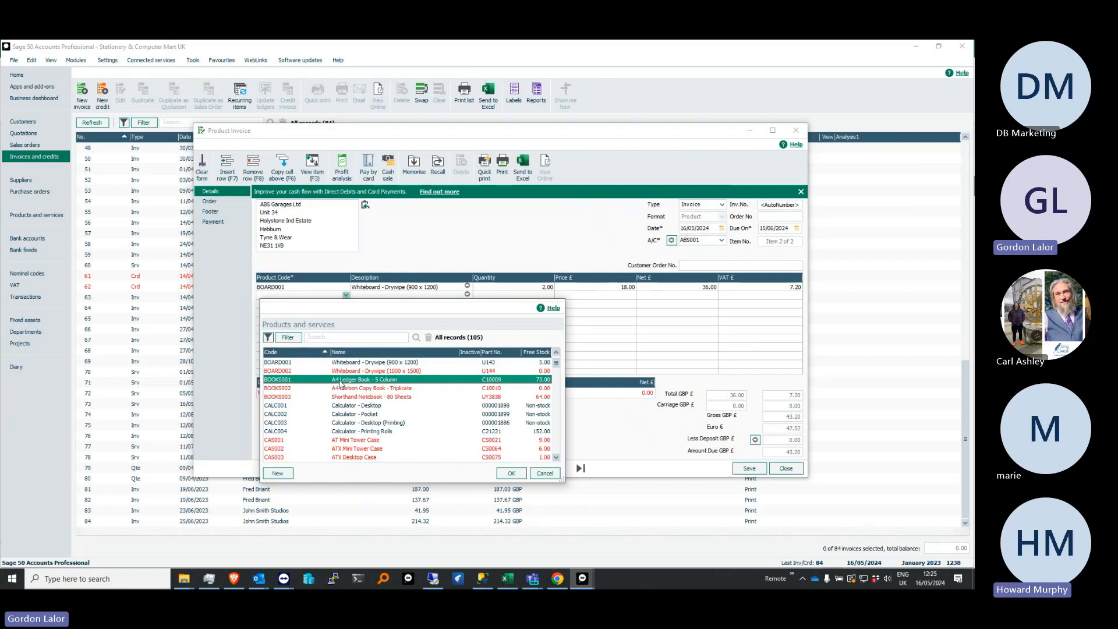
{"action": "scroll", "coordinate": [550, 452], "scroll_direction": "down", "scroll_amount": 15}
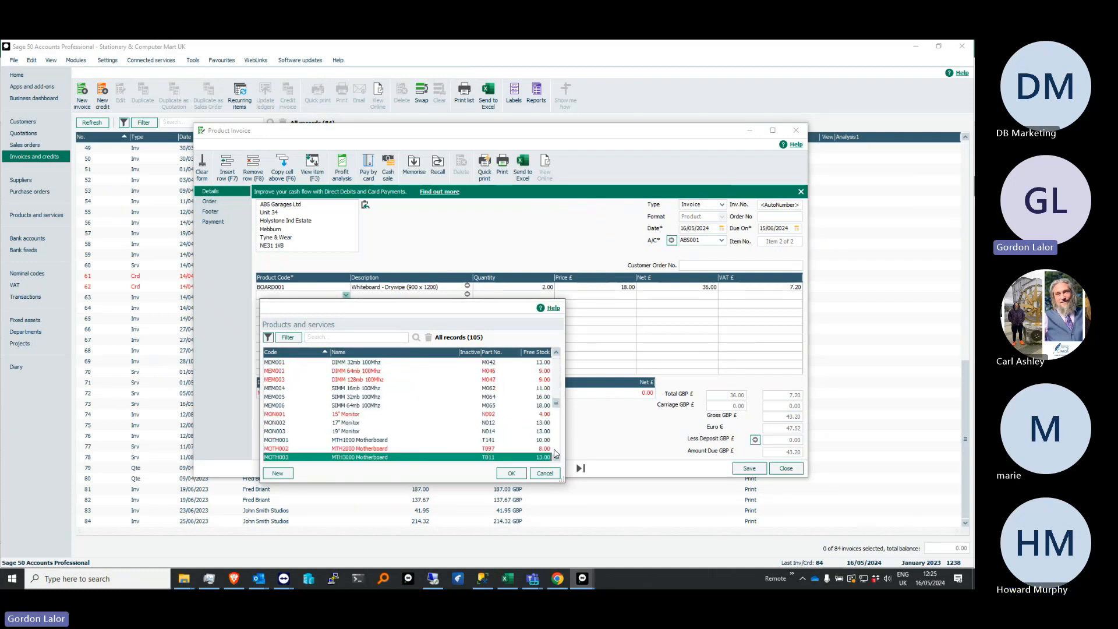
{"action": "key", "text": "Return"}
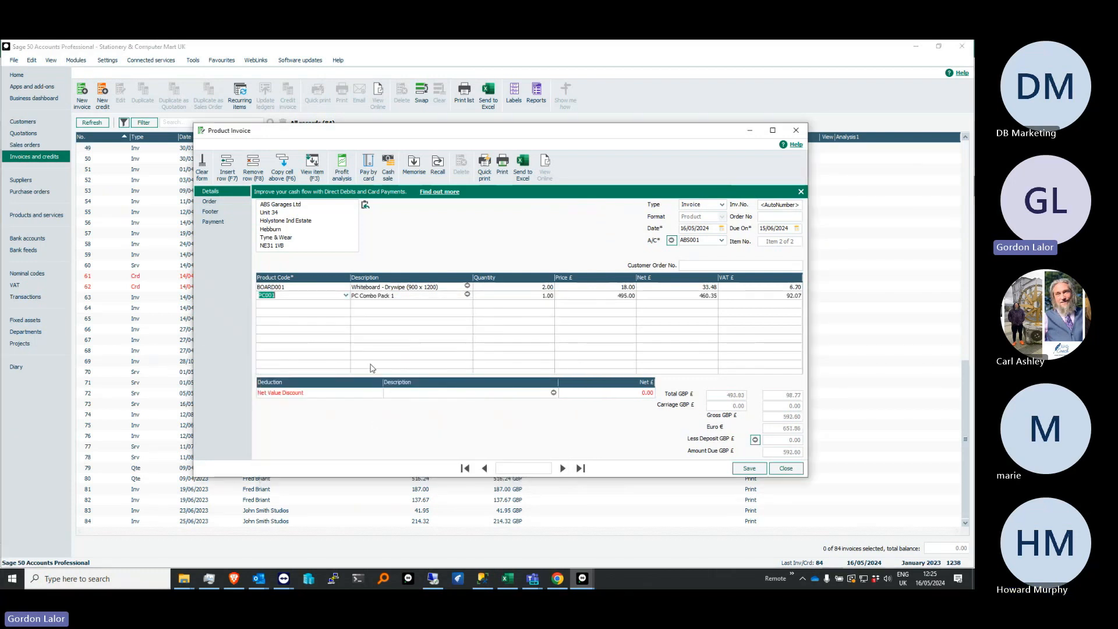
{"action": "key", "text": "Tab"}
{"action": "key", "text": "Tab"}
{"action": "type", "text": "5"}
{"action": "key", "text": "Tab"}
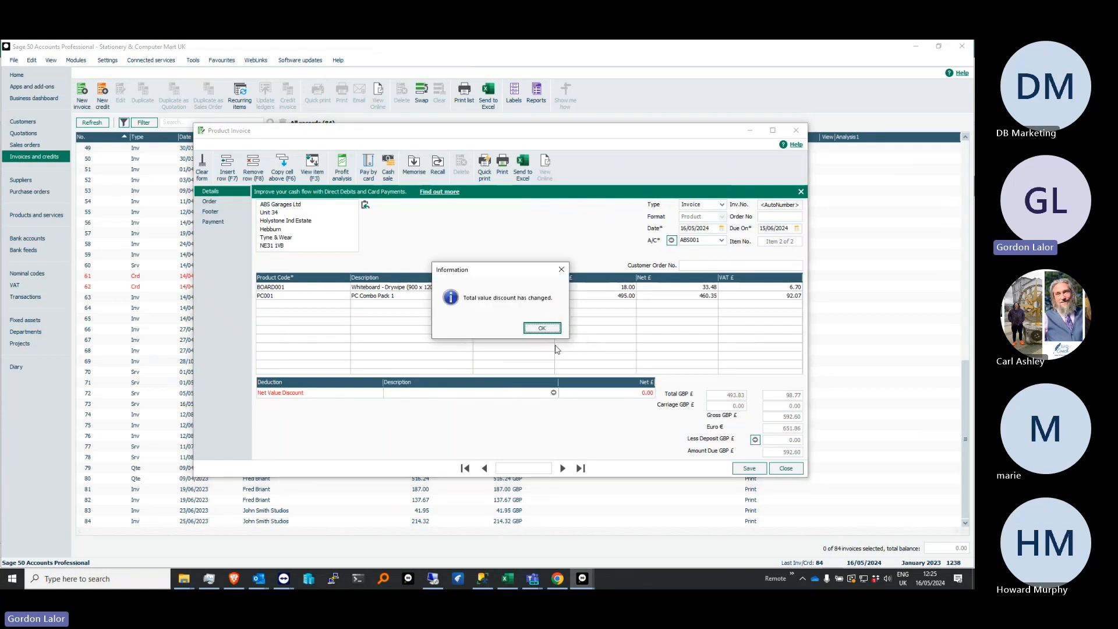
{"action": "left_click", "coordinate": [542, 328]}
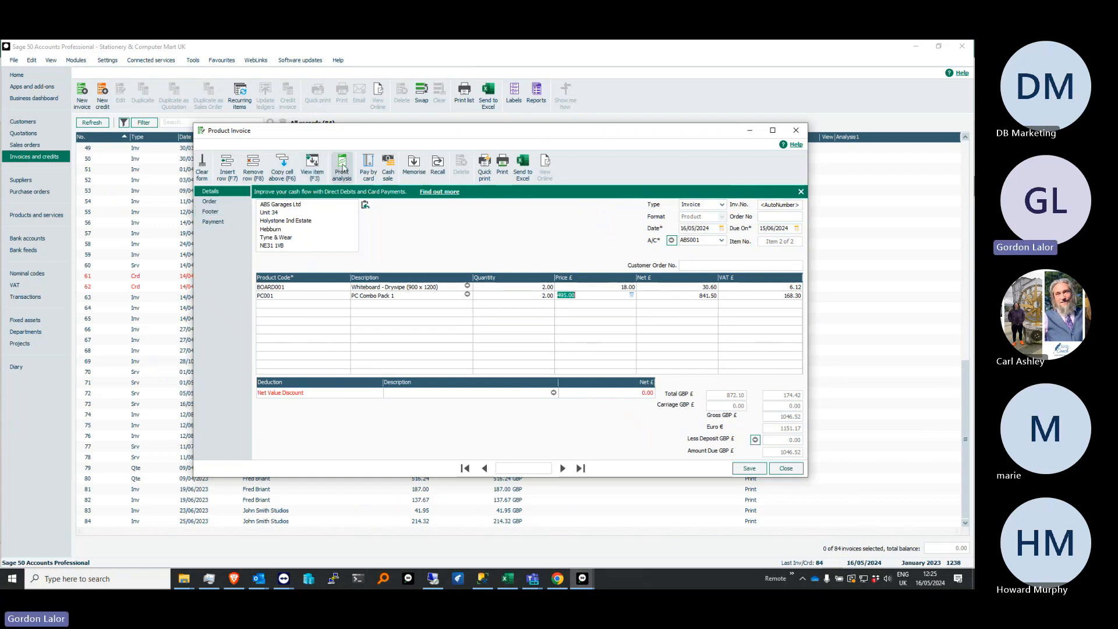
Examine the invoice's sales profit analysis, and its order details including the delivery address and custom fields
{"action": "left_click", "coordinate": [342, 166]}
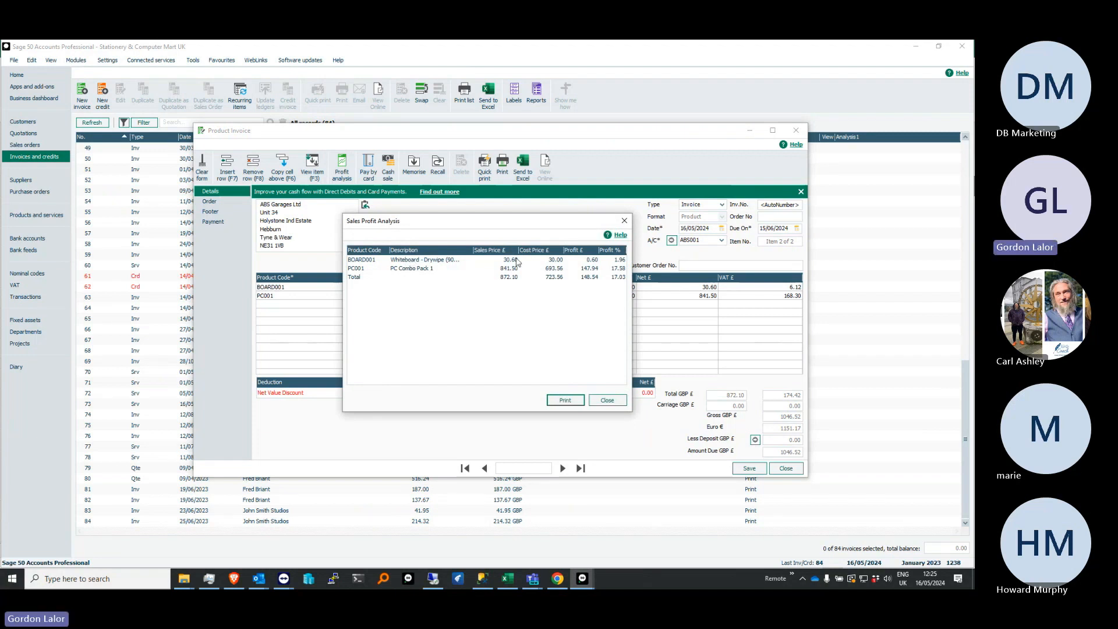
{"action": "left_click", "coordinate": [606, 400]}
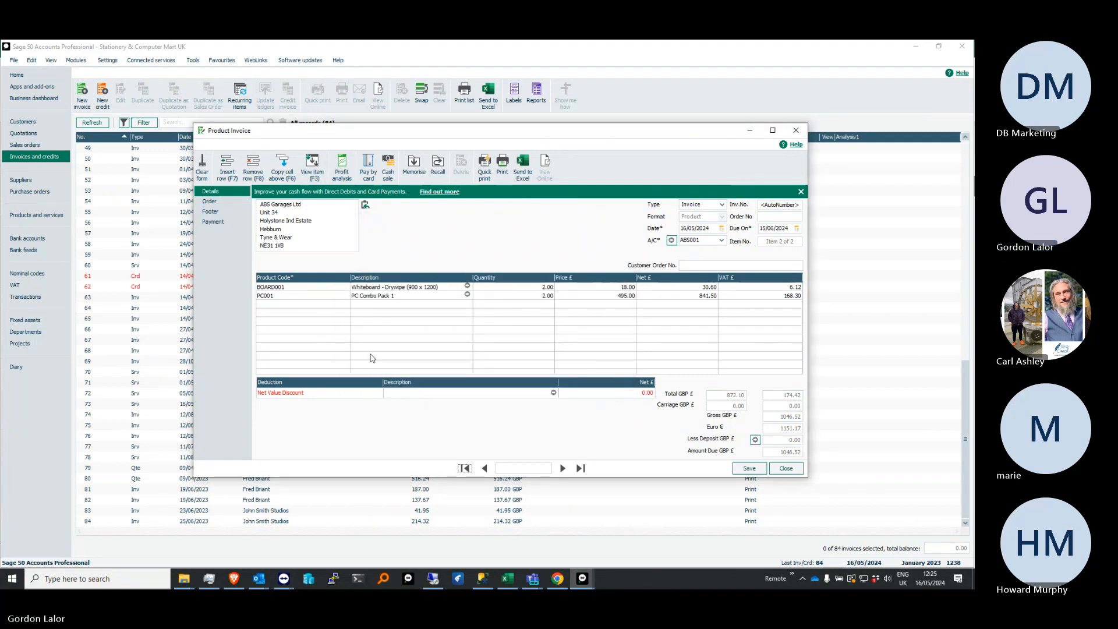
{"action": "left_click", "coordinate": [231, 202]}
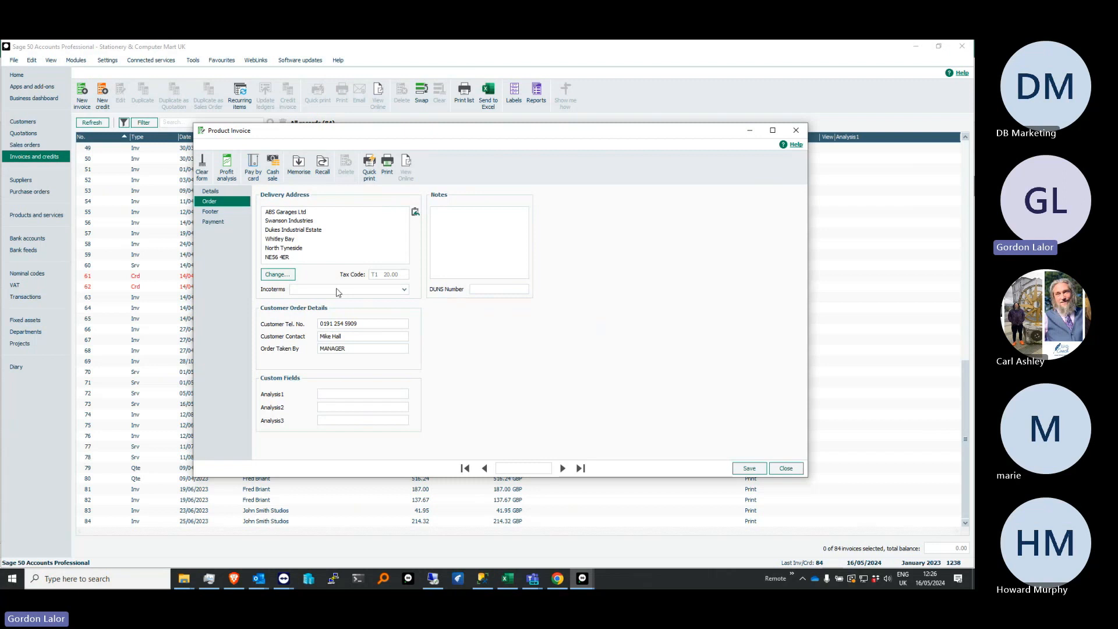
{"action": "left_click", "coordinate": [356, 394]}
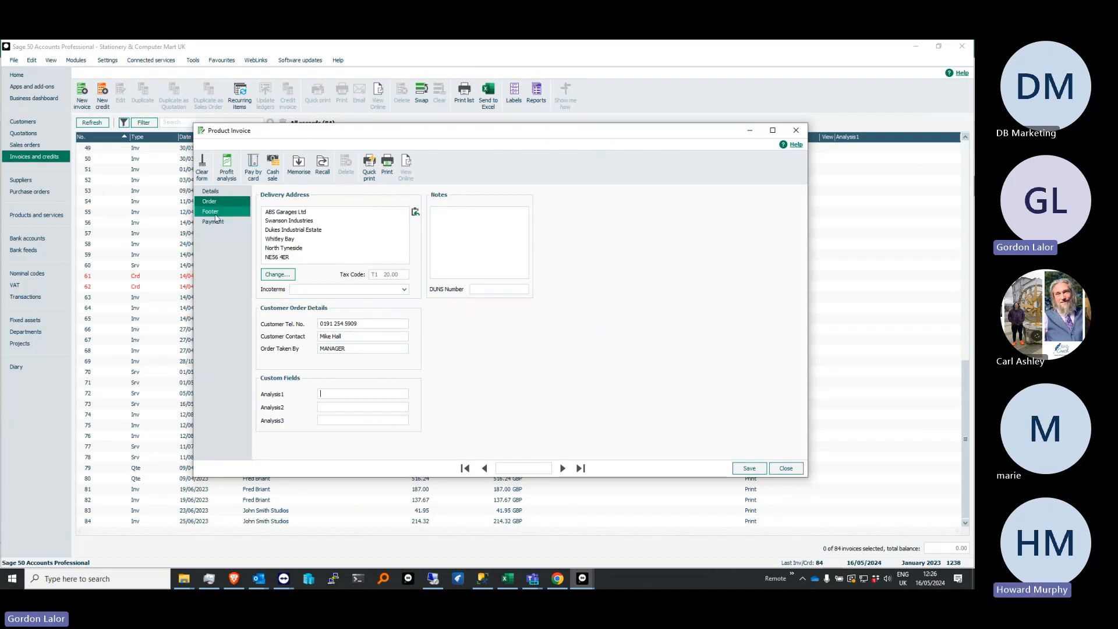
Set the net carriage in the invoice footer to £10.00, and view the courier choices without selecting one
{"action": "left_click", "coordinate": [223, 213]}
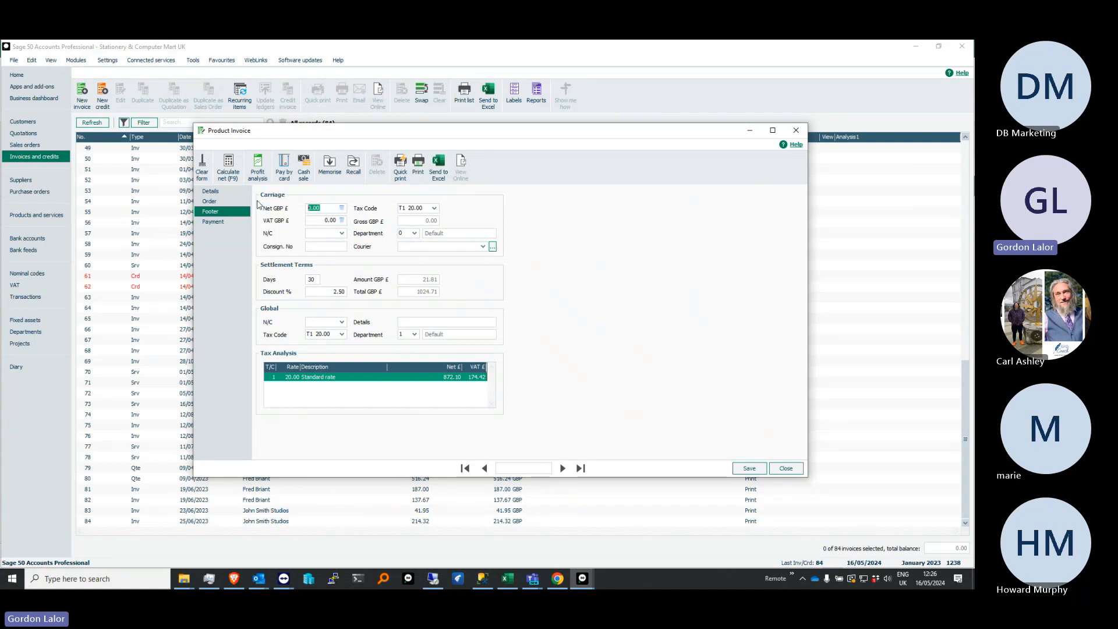
{"action": "type", "text": "10"}
{"action": "key", "text": "Tab"}
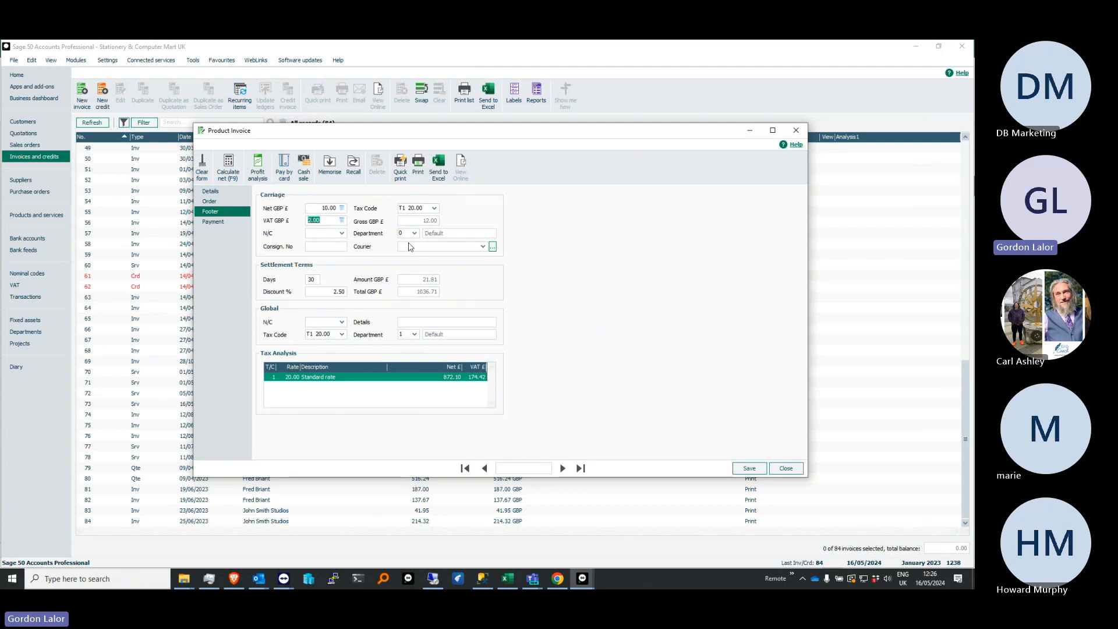
{"action": "left_click", "coordinate": [483, 247]}
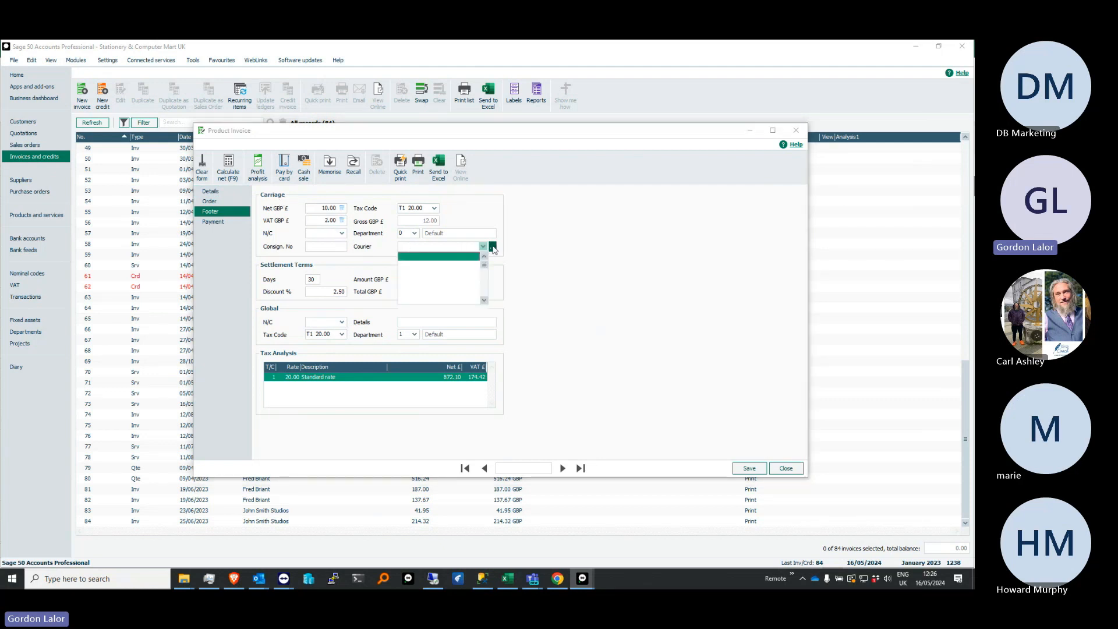
{"action": "left_click", "coordinate": [484, 247]}
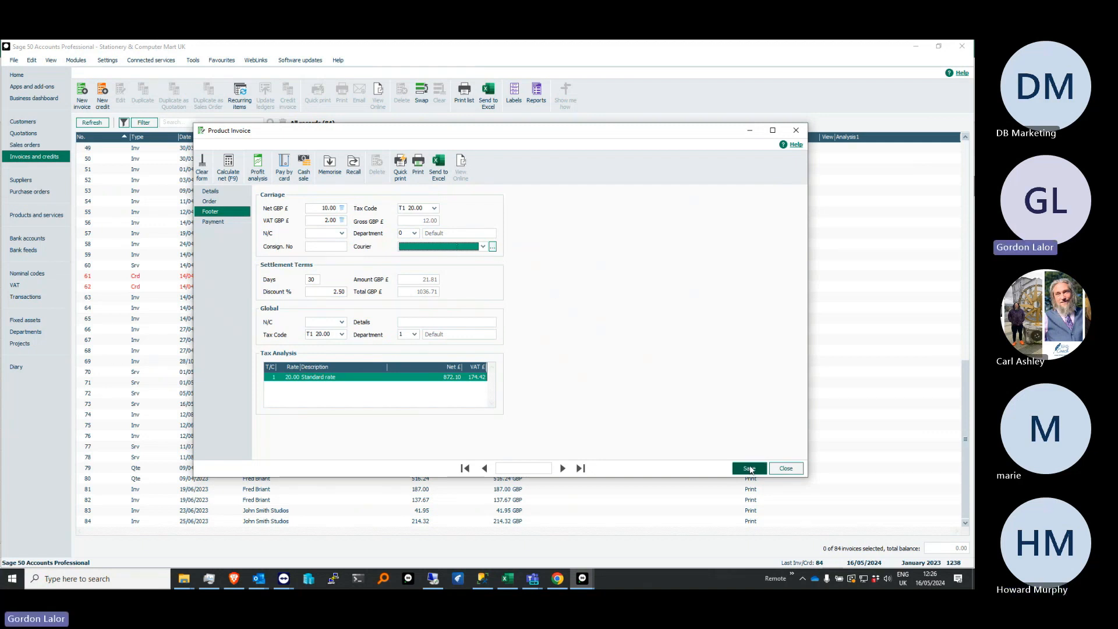
Save the product invoice and close the empty invoice form
{"action": "left_click", "coordinate": [749, 469]}
{"action": "left_click", "coordinate": [478, 324]}
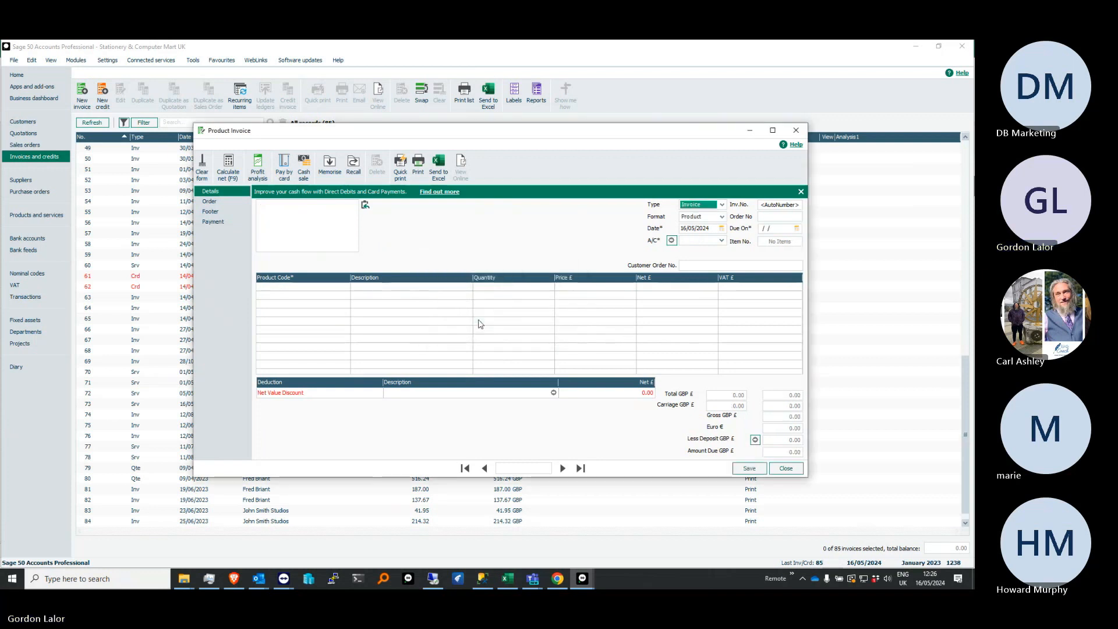
{"action": "left_click", "coordinate": [796, 130]}
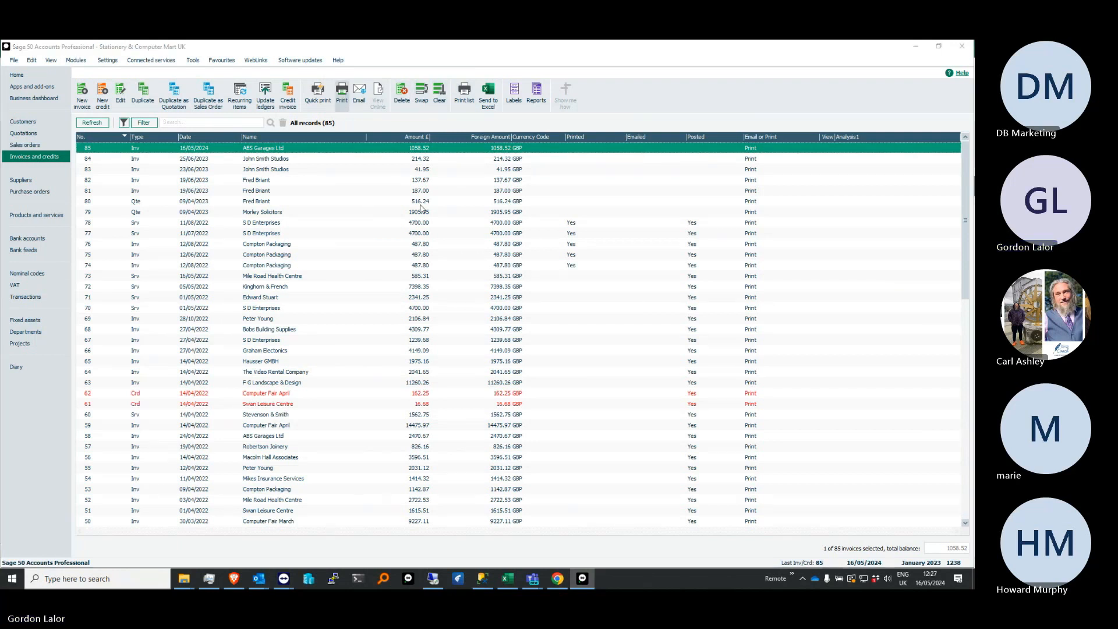
Open the print layouts for the new ABS Garages Ltd invoice, and mark the ROI E-Mail Invoice (Euro) layout as a favourite
{"action": "left_click_drag", "start_coordinate": [971, 224], "coordinate": [429, 62]}
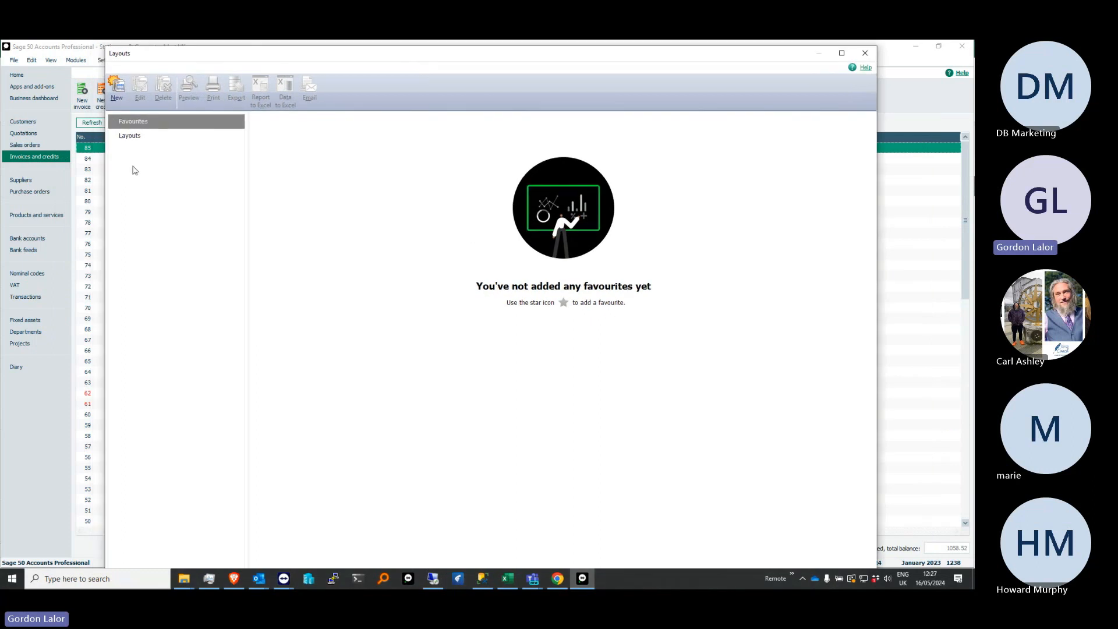
{"action": "left_click", "coordinate": [130, 142]}
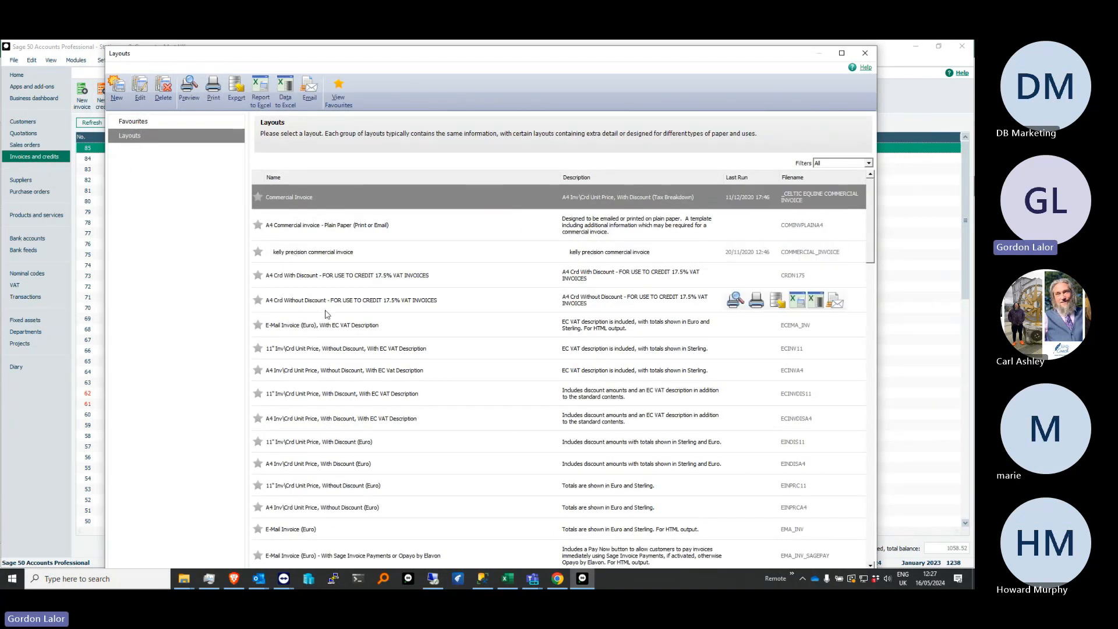
{"action": "scroll", "coordinate": [322, 286], "scroll_direction": "down", "scroll_amount": 6}
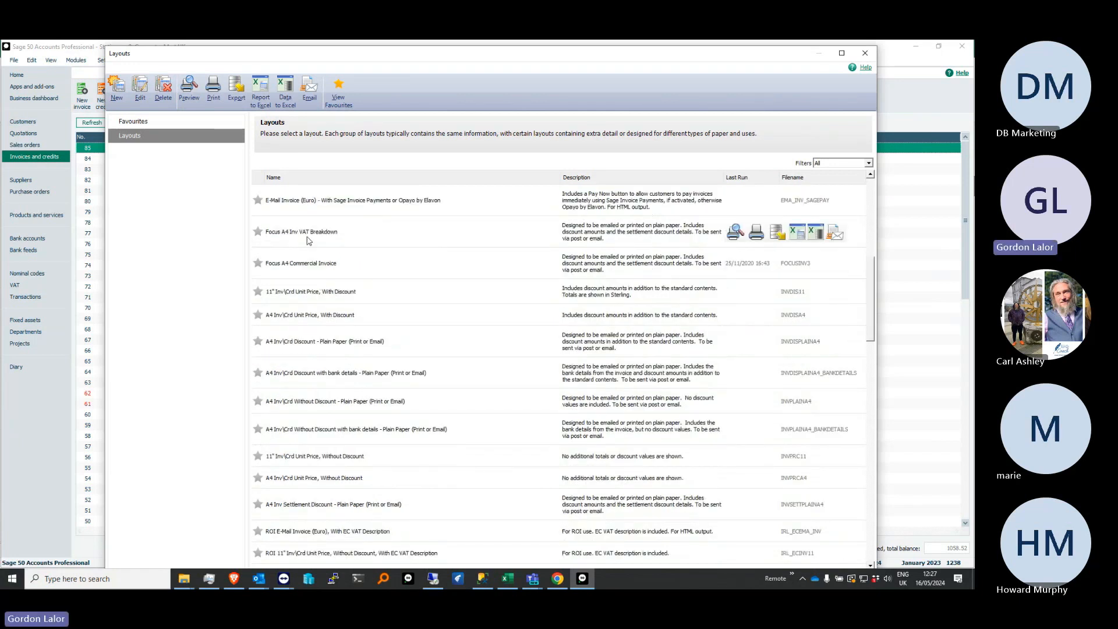
{"action": "scroll", "coordinate": [335, 322], "scroll_direction": "down", "scroll_amount": 4}
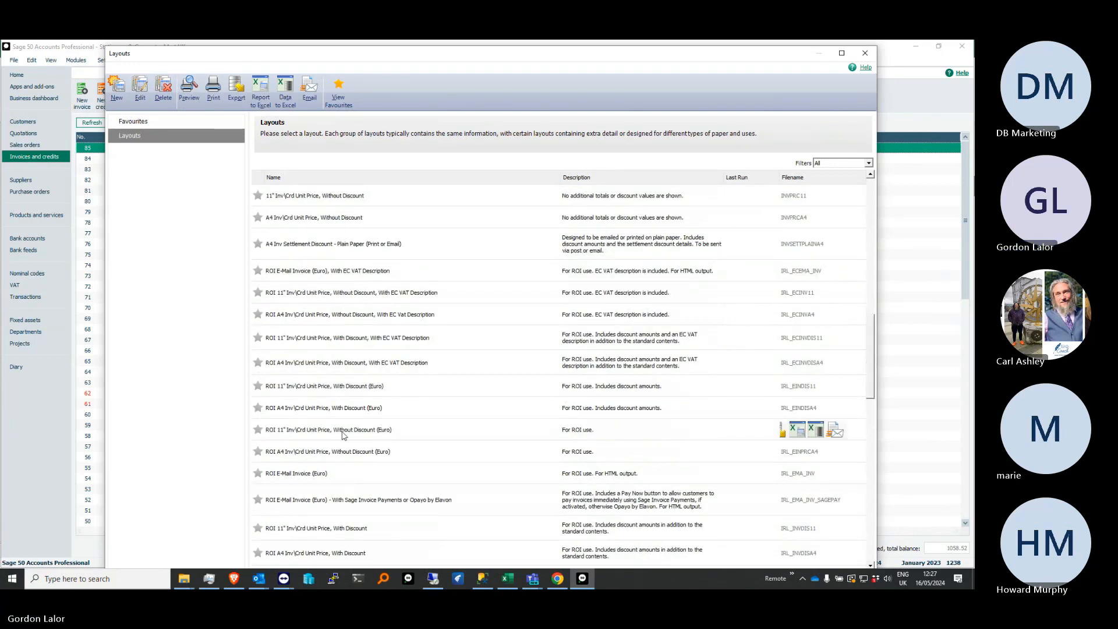
{"action": "left_click", "coordinate": [326, 473]}
{"action": "left_click", "coordinate": [258, 473]}
Preview the ABS Garages Ltd invoice in the ROI E-Mail Invoice (Euro) layout, and try to email it from the preview
{"action": "left_click", "coordinate": [189, 91]}
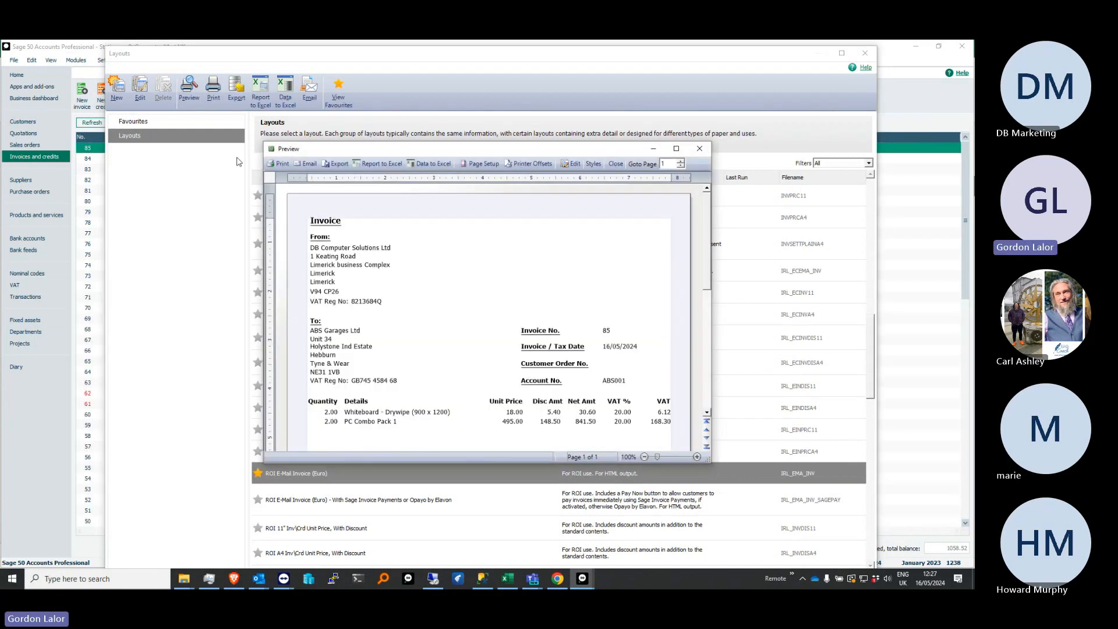
{"action": "double_click", "coordinate": [472, 143]}
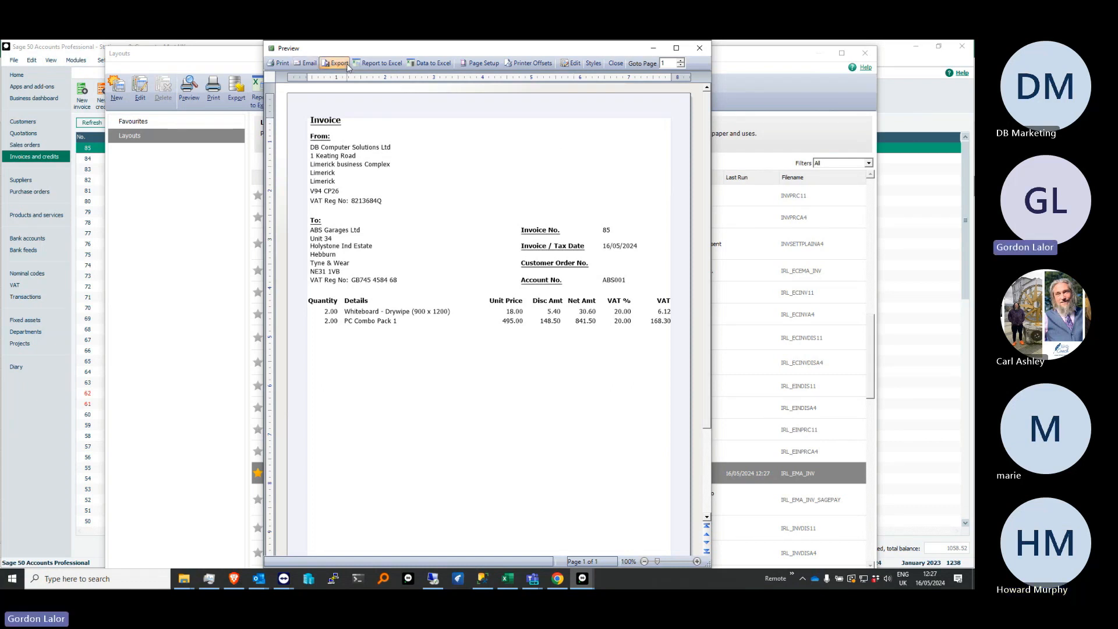
{"action": "left_click", "coordinate": [307, 63]}
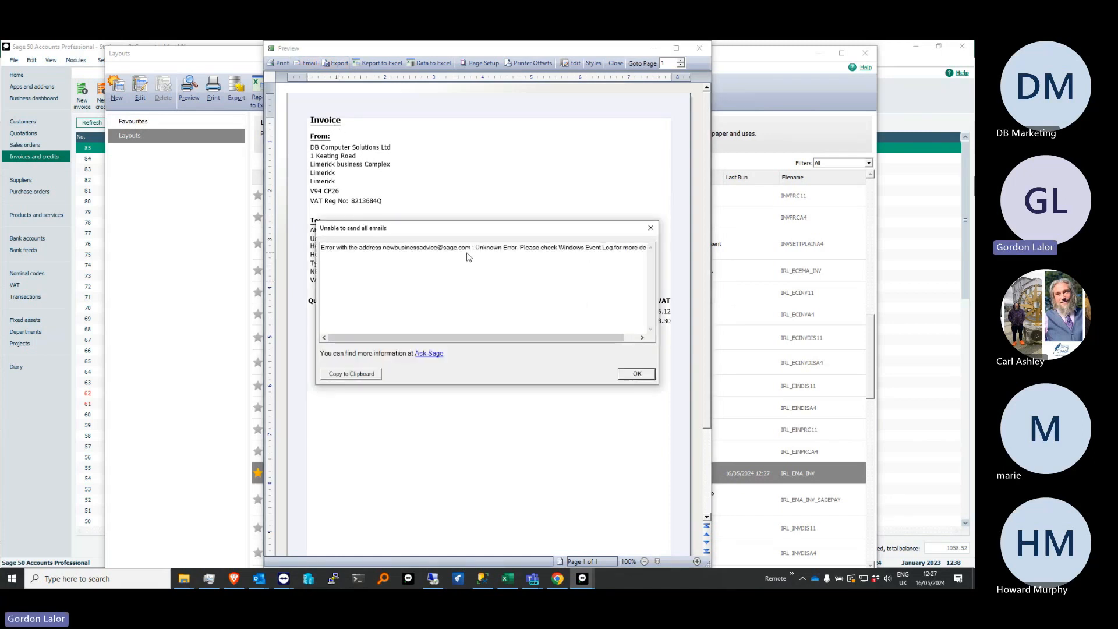
Dismiss the email errors, and close the ABS Garages Ltd invoice preview and the print layouts
{"action": "left_click", "coordinate": [637, 375]}
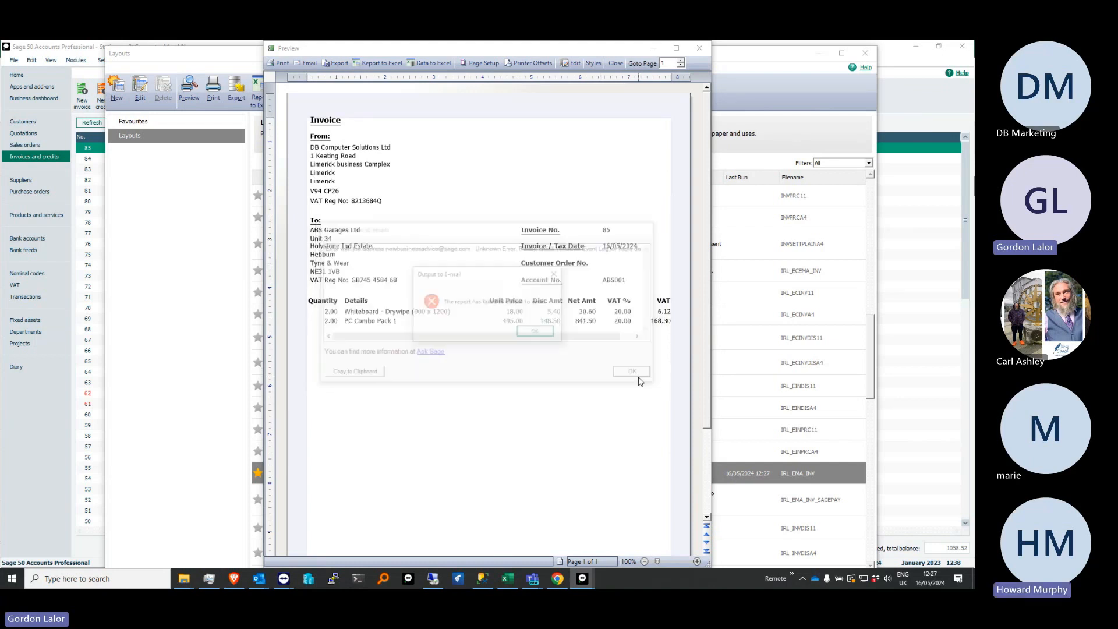
{"action": "left_click", "coordinate": [536, 332]}
{"action": "left_click", "coordinate": [699, 49]}
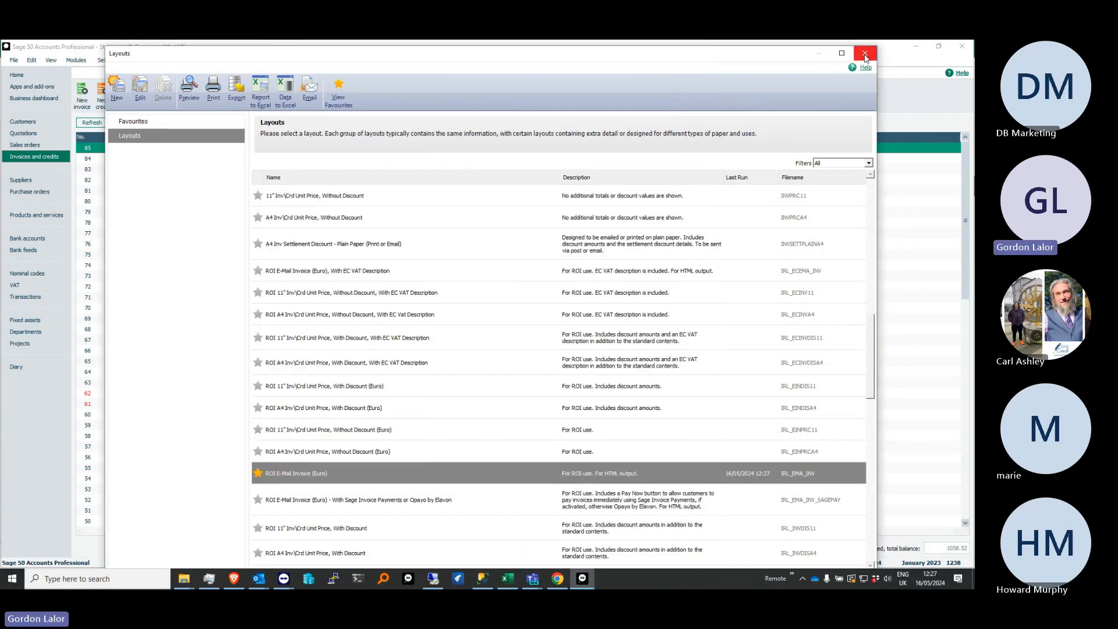
{"action": "left_click", "coordinate": [864, 53]}
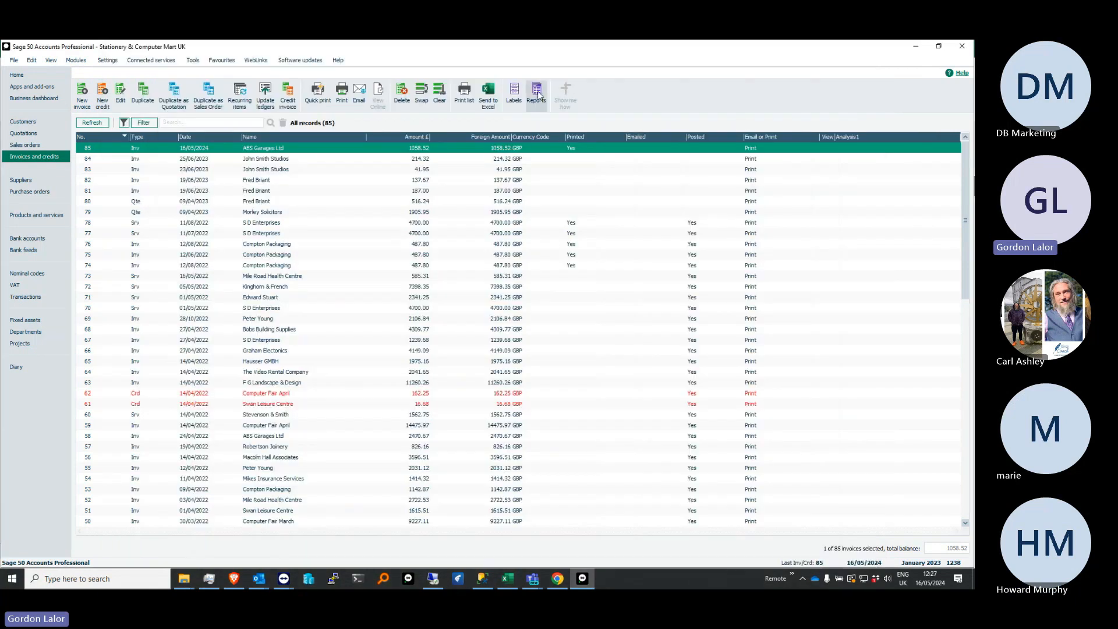
Search the invoice reports for "How much did i invoice last month", and close the reports after viewing the matches
{"action": "left_click", "coordinate": [537, 93]}
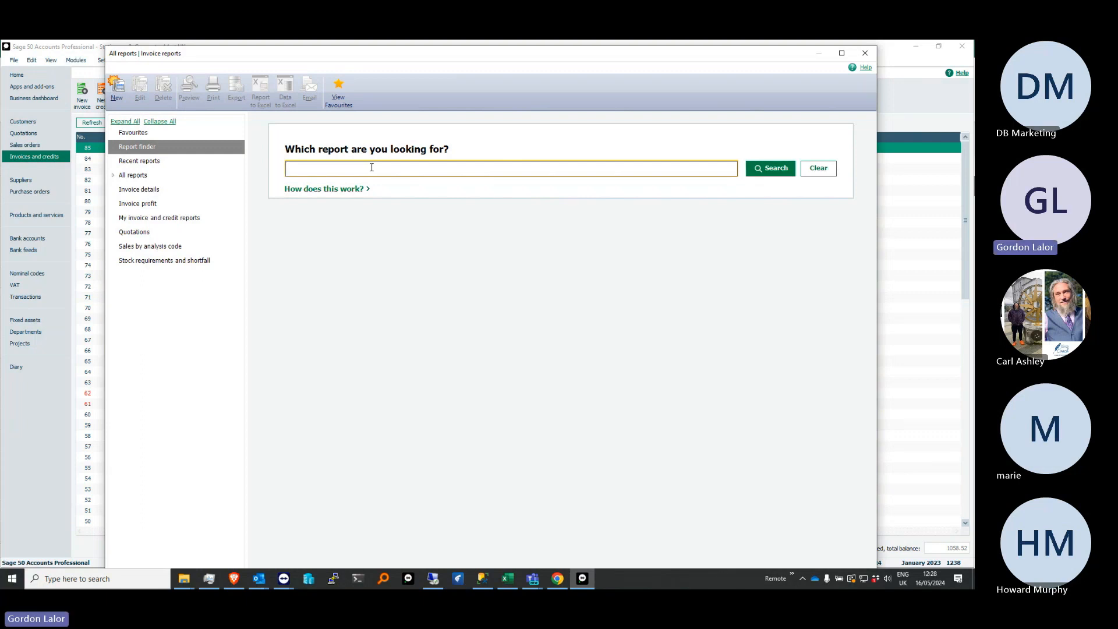
{"action": "type", "text": "H"}
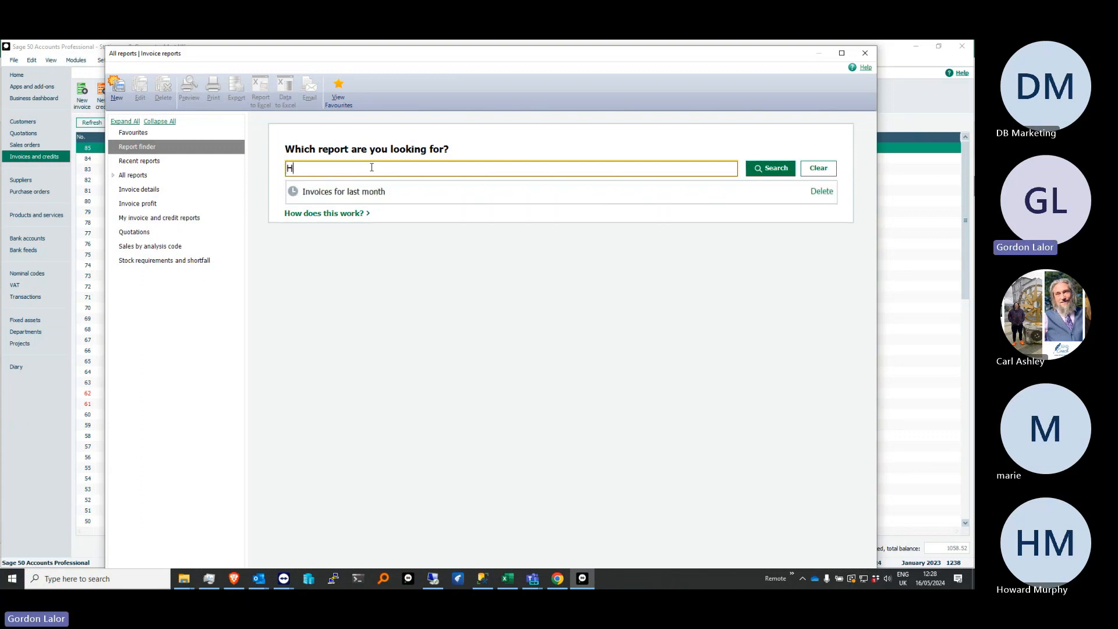
{"action": "type", "text": "ow much did i invoice last month"}
{"action": "left_click", "coordinate": [757, 168]}
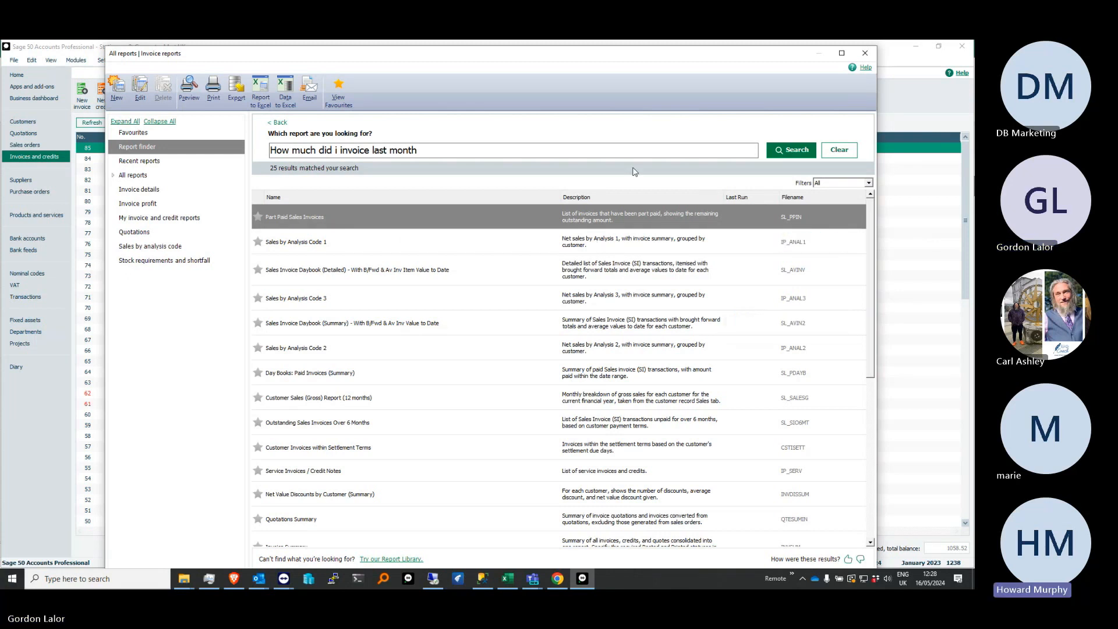
{"action": "left_click", "coordinate": [866, 54]}
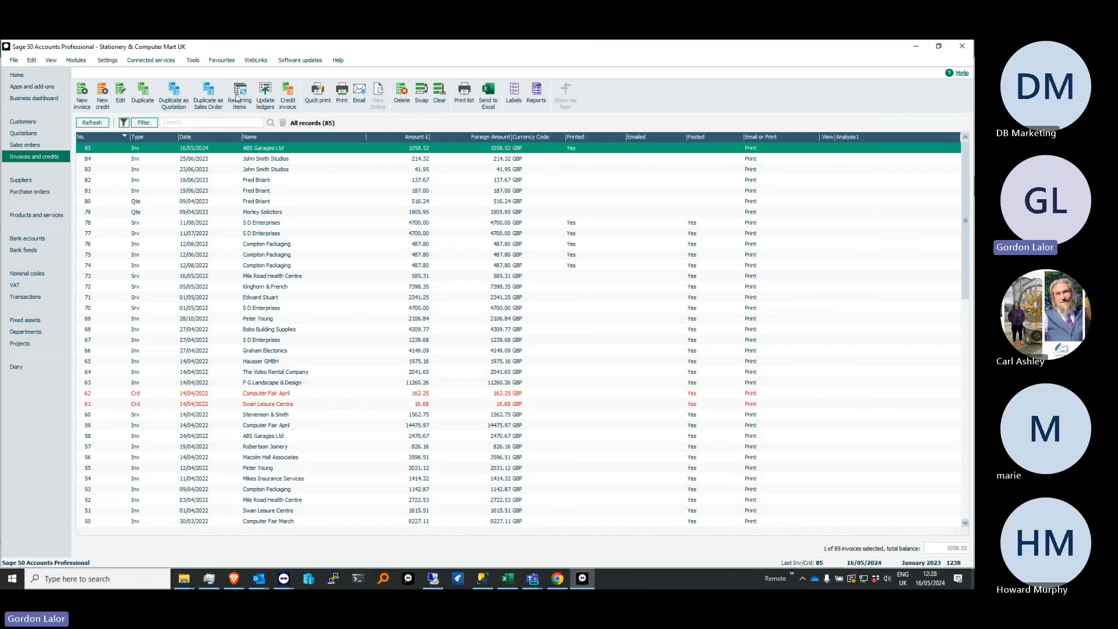
Try to post the ABS Garages Ltd invoice to the ledgers with Preview output, and close the update report
{"action": "left_click", "coordinate": [264, 92]}
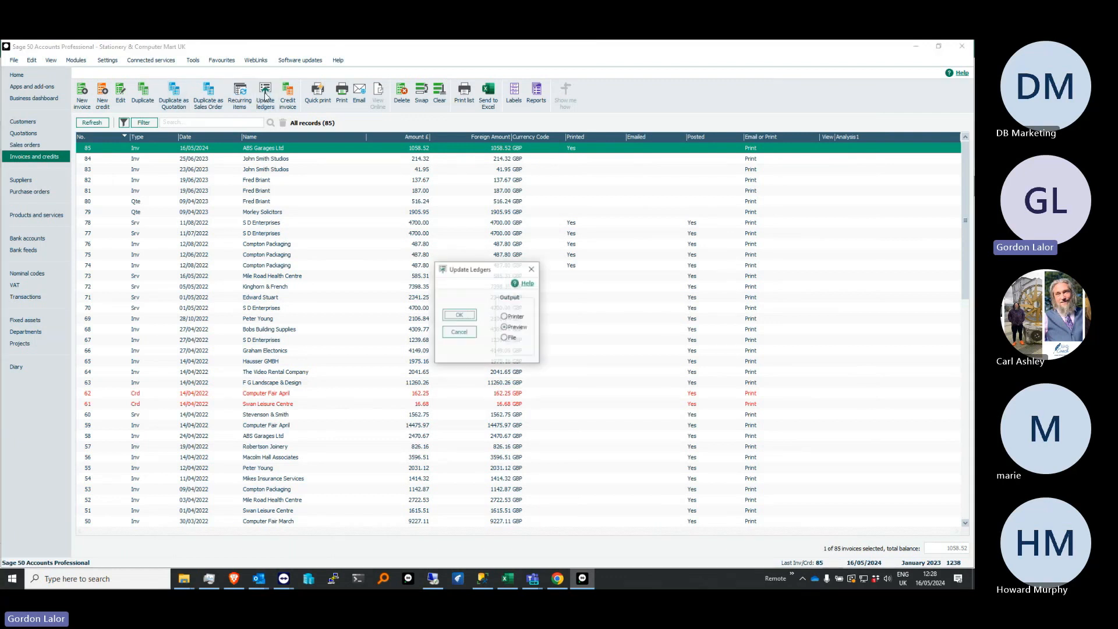
{"action": "left_click", "coordinate": [464, 317]}
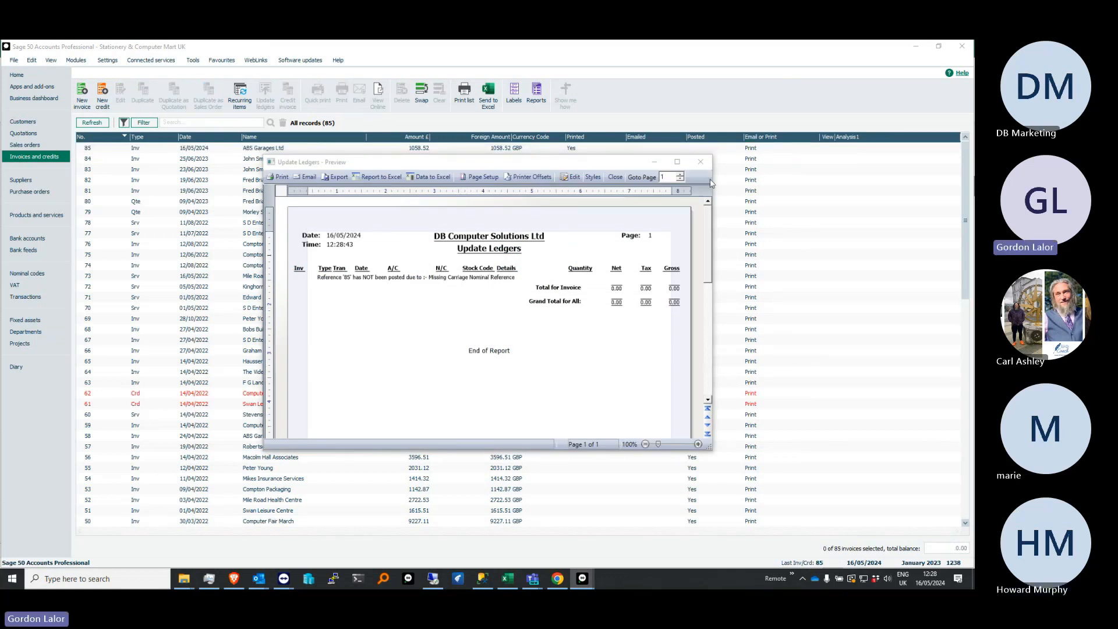
{"action": "left_click", "coordinate": [702, 163]}
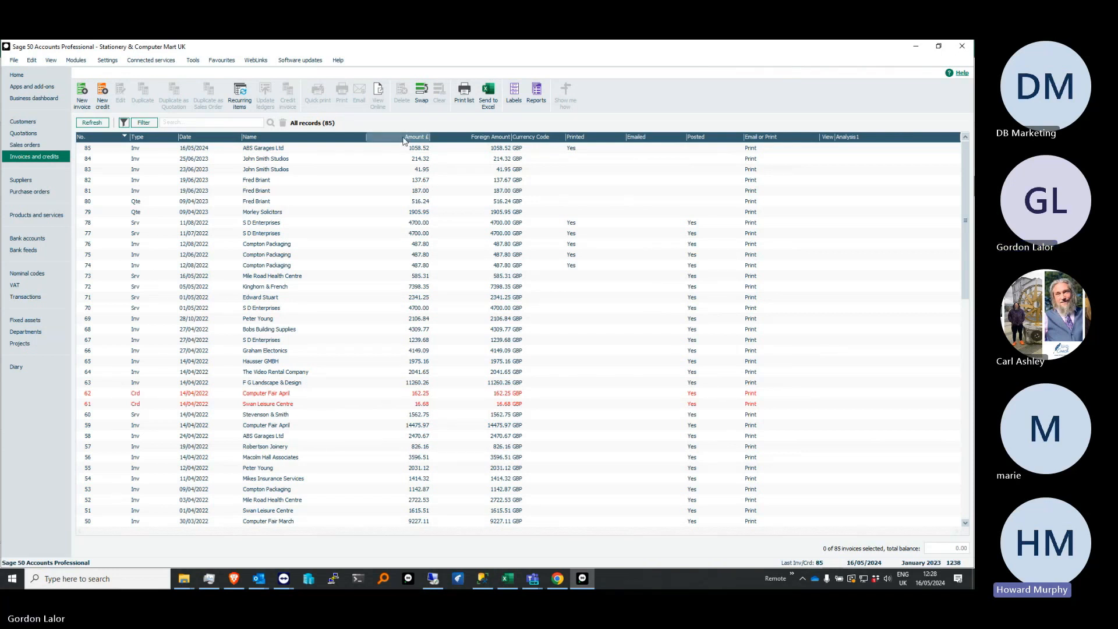
Start a new product sales order for Johnson Design & Build Partners
{"action": "left_click", "coordinate": [54, 143]}
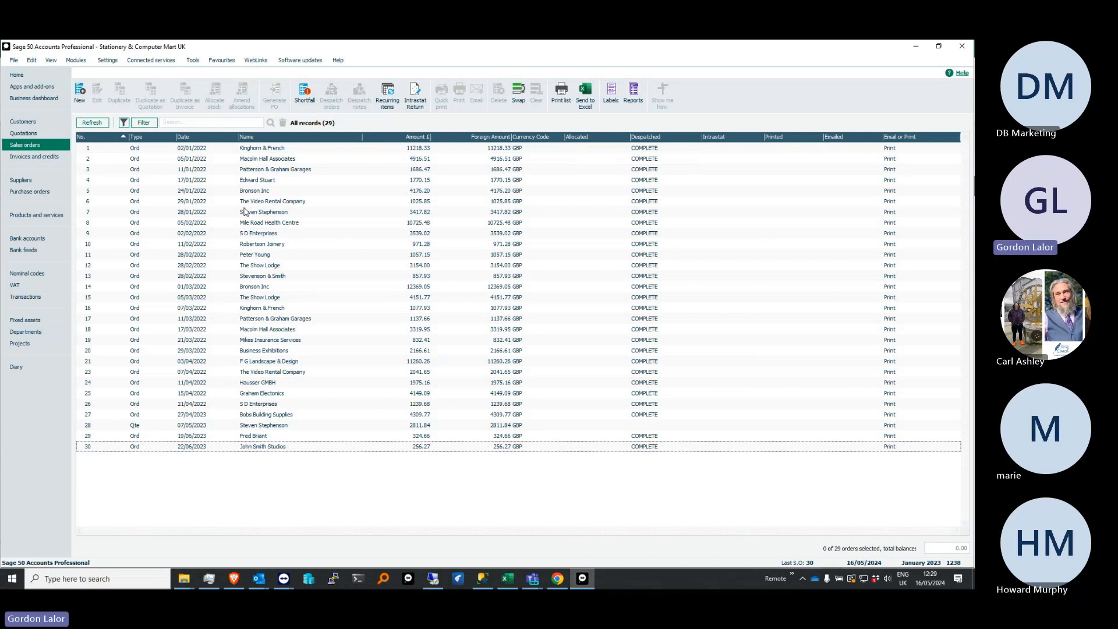
{"action": "left_click", "coordinate": [616, 448]}
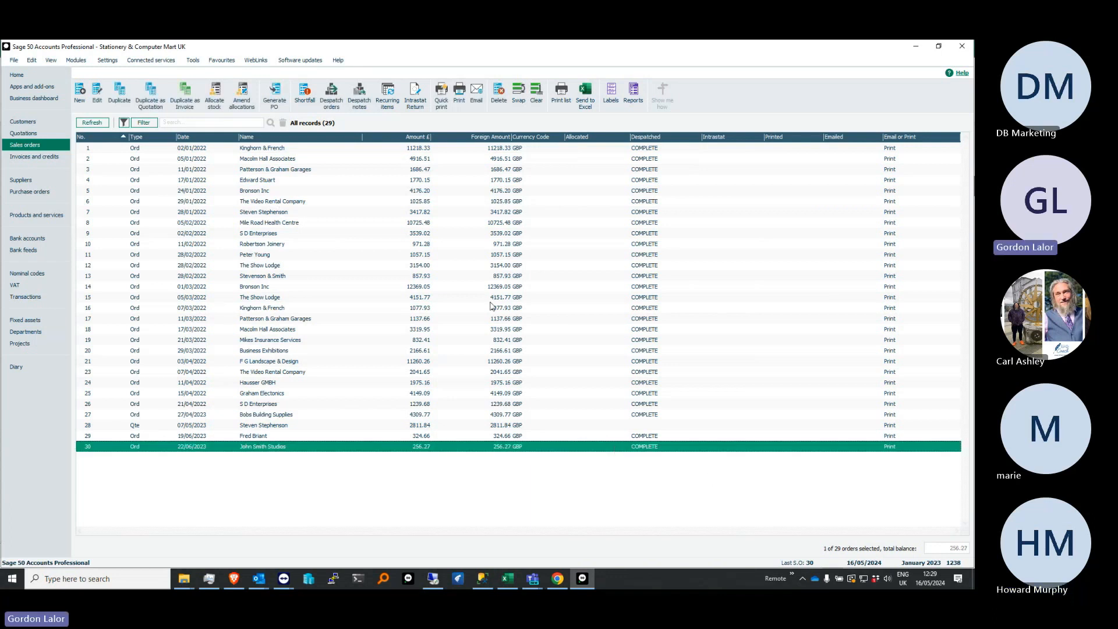
{"action": "left_click", "coordinate": [86, 98]}
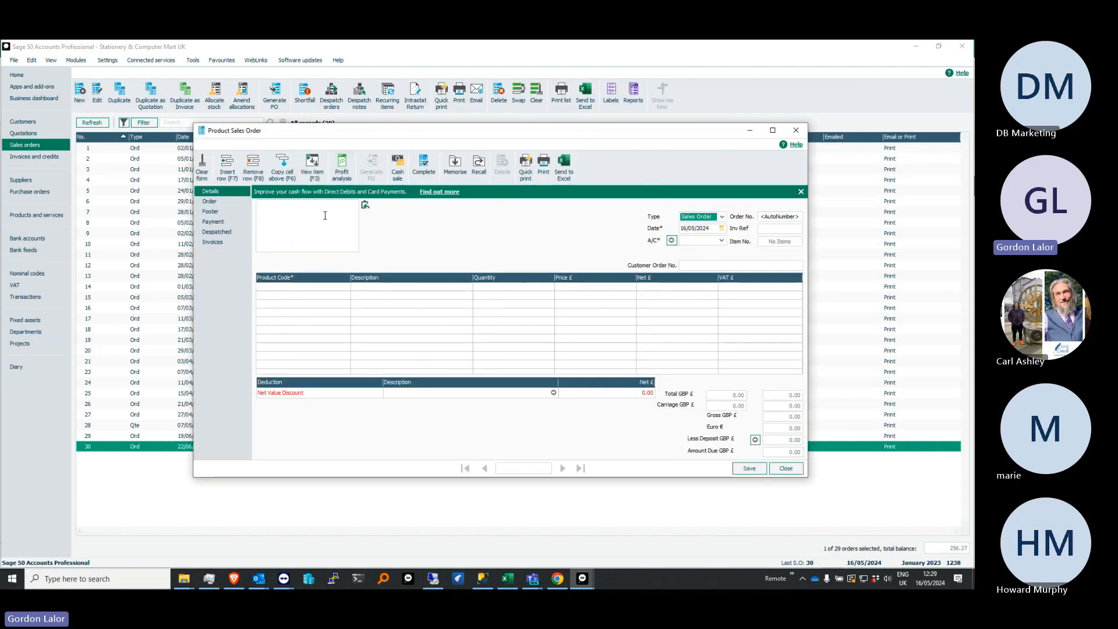
{"action": "left_click", "coordinate": [722, 241]}
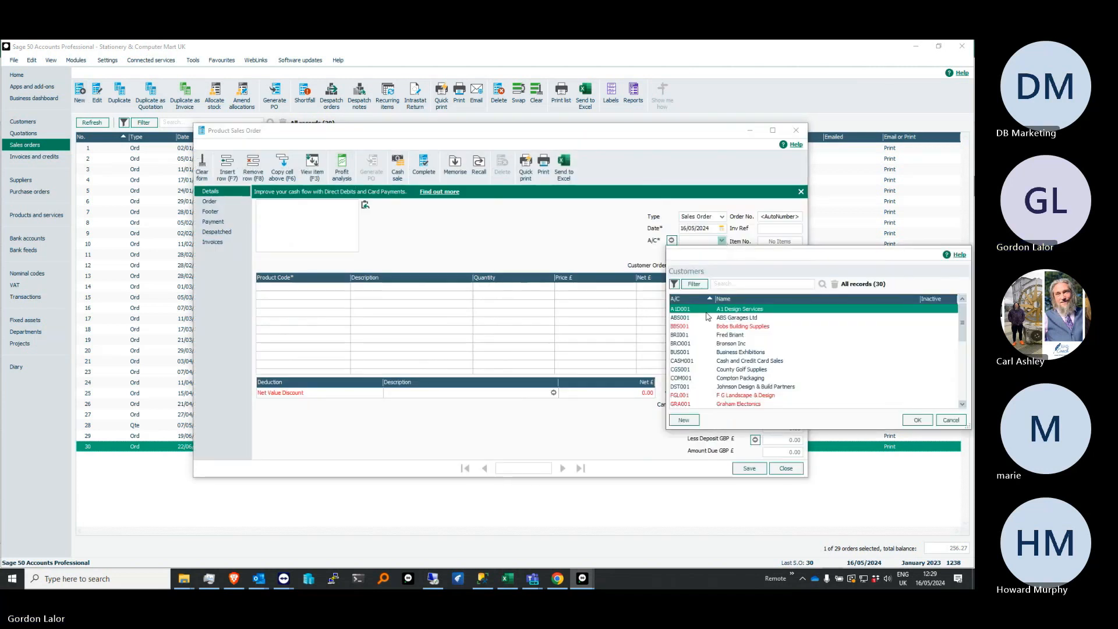
{"action": "double_click", "coordinate": [694, 387]}
Add the A4 Ledger Book - 5 Column (BOOKS001) to the sales order with a quantity of 10
{"action": "left_click", "coordinate": [346, 287]}
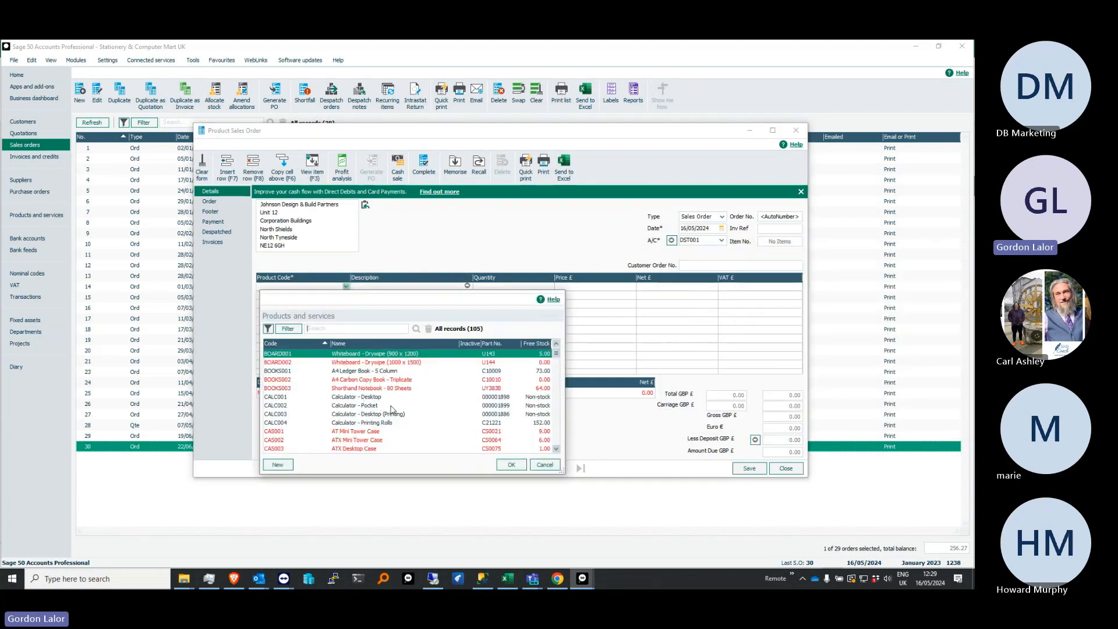
{"action": "left_click", "coordinate": [497, 373]}
{"action": "double_click", "coordinate": [497, 373]}
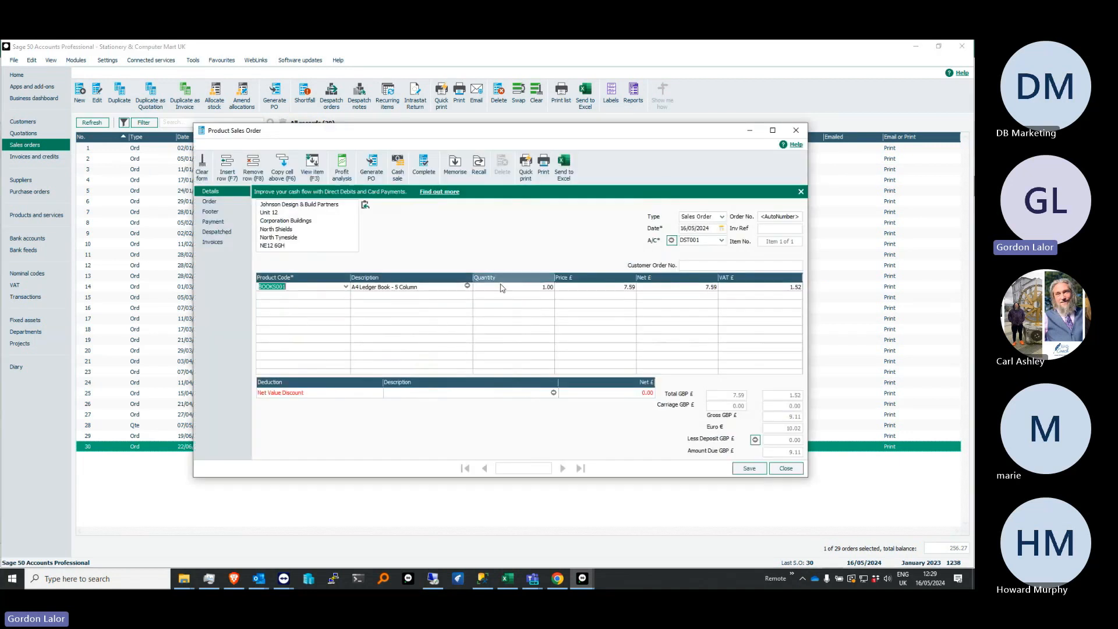
{"action": "left_click", "coordinate": [581, 287]}
{"action": "key", "text": "shift+Tab"}
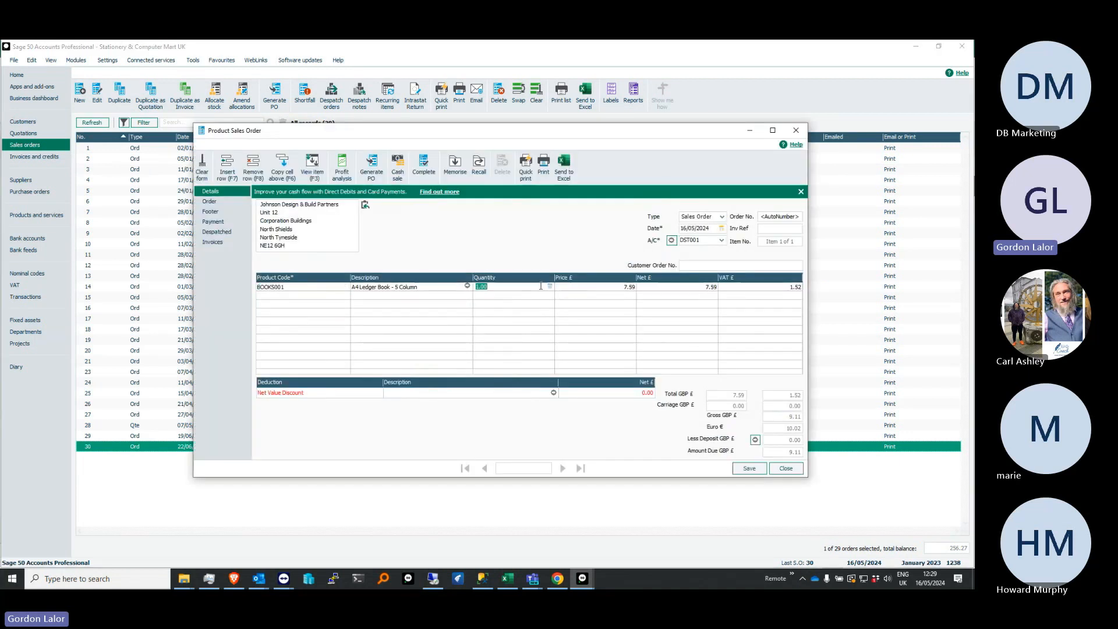
{"action": "type", "text": "10"}
{"action": "key", "text": "Tab"}
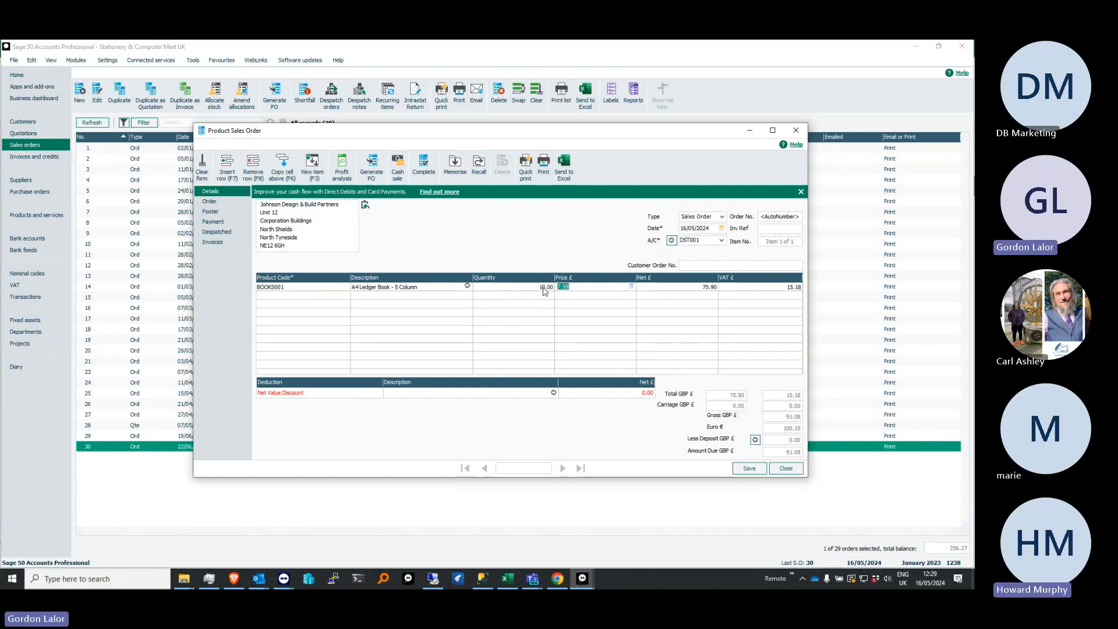
Save the sales order despite its date falling outside the financial year, allocate its stock immediately, and close the empty form
{"action": "left_click", "coordinate": [742, 468]}
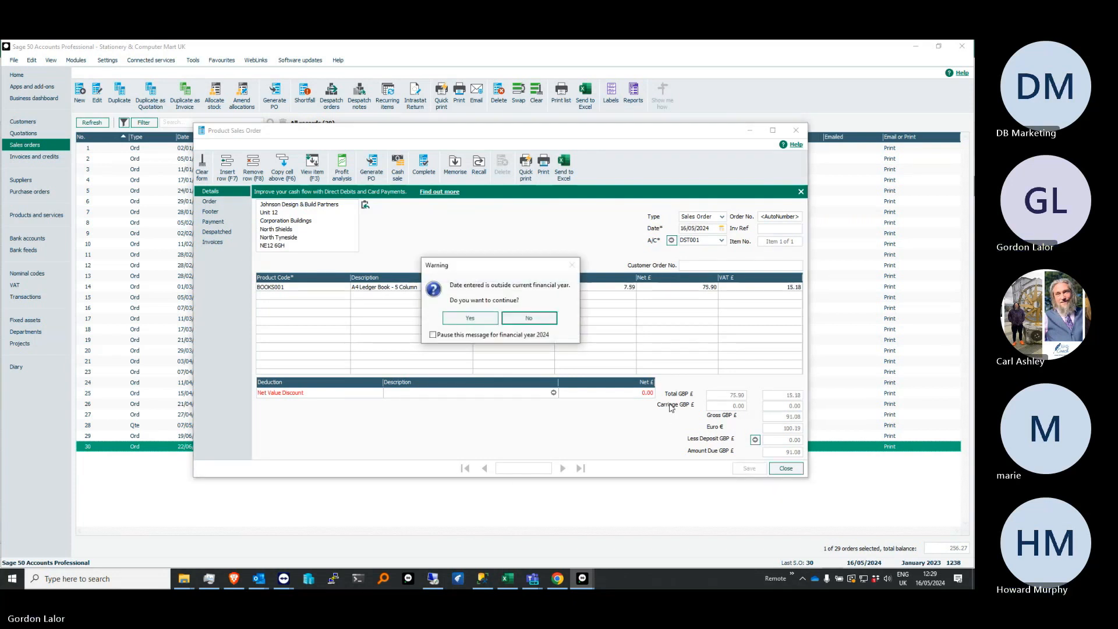
{"action": "left_click", "coordinate": [486, 324]}
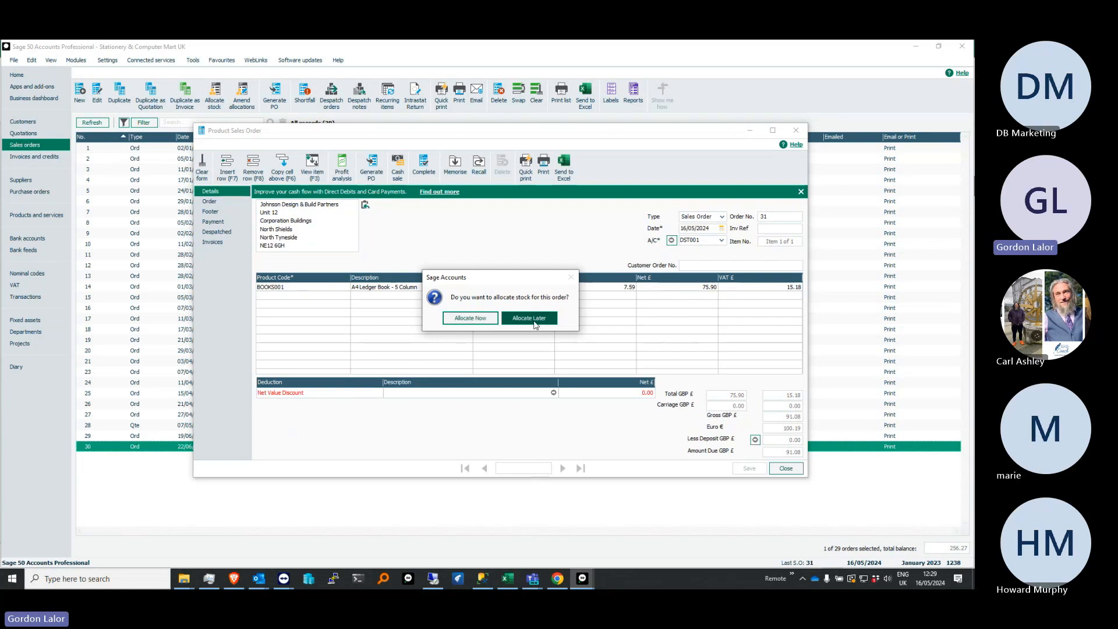
{"action": "left_click", "coordinate": [472, 318]}
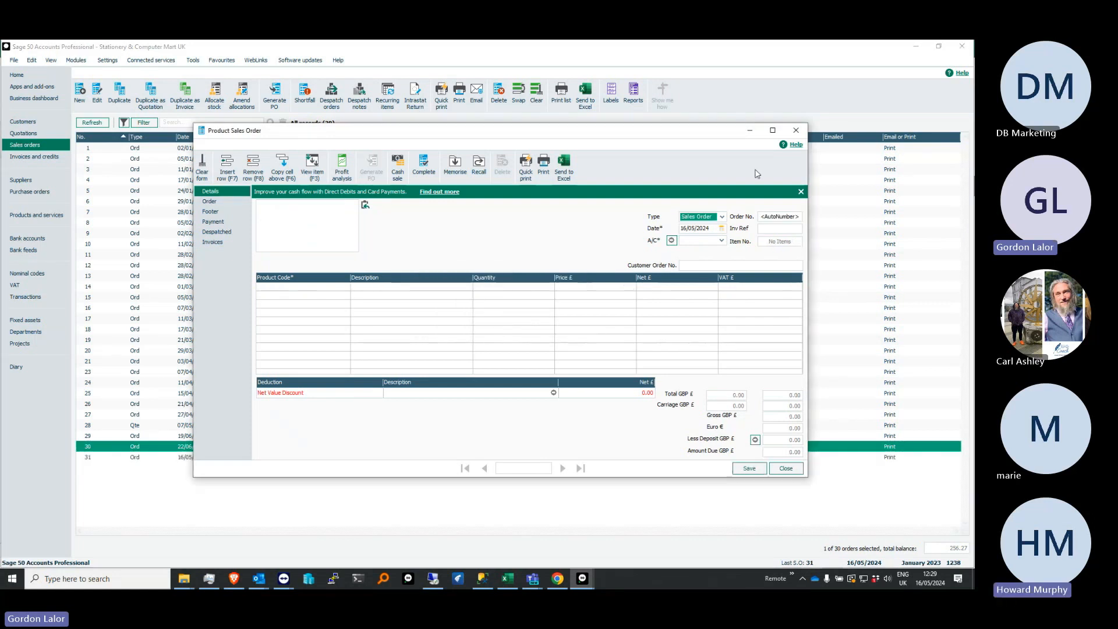
{"action": "left_click", "coordinate": [796, 130]}
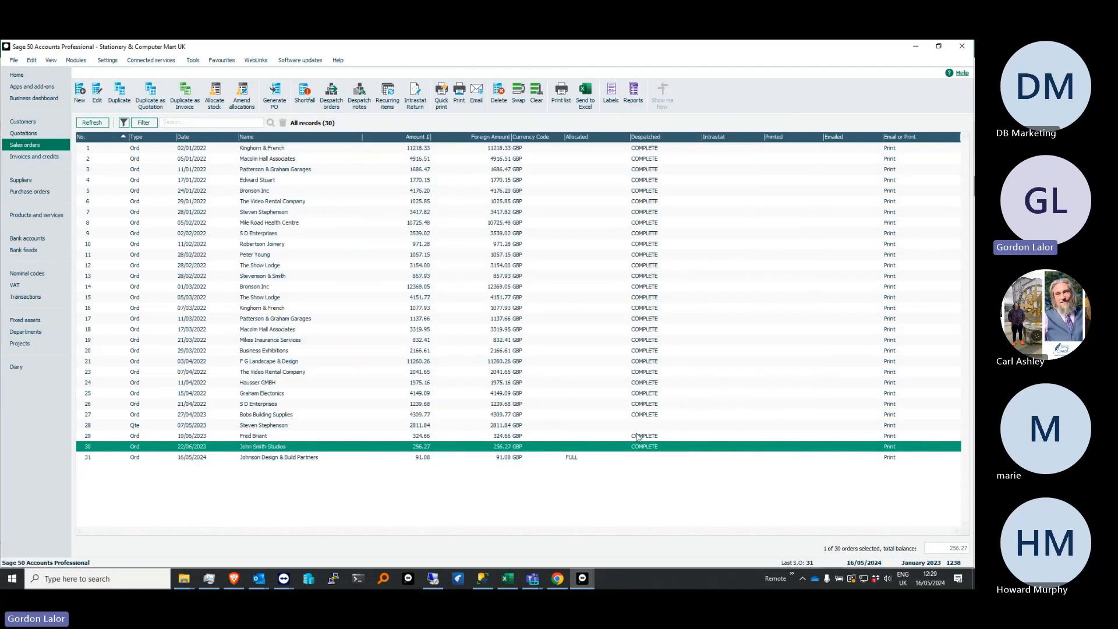
Despatch the new Johnson Design & Build Partners order, creating its invoice details, updating stock and recording the despatch
{"action": "left_click", "coordinate": [577, 459]}
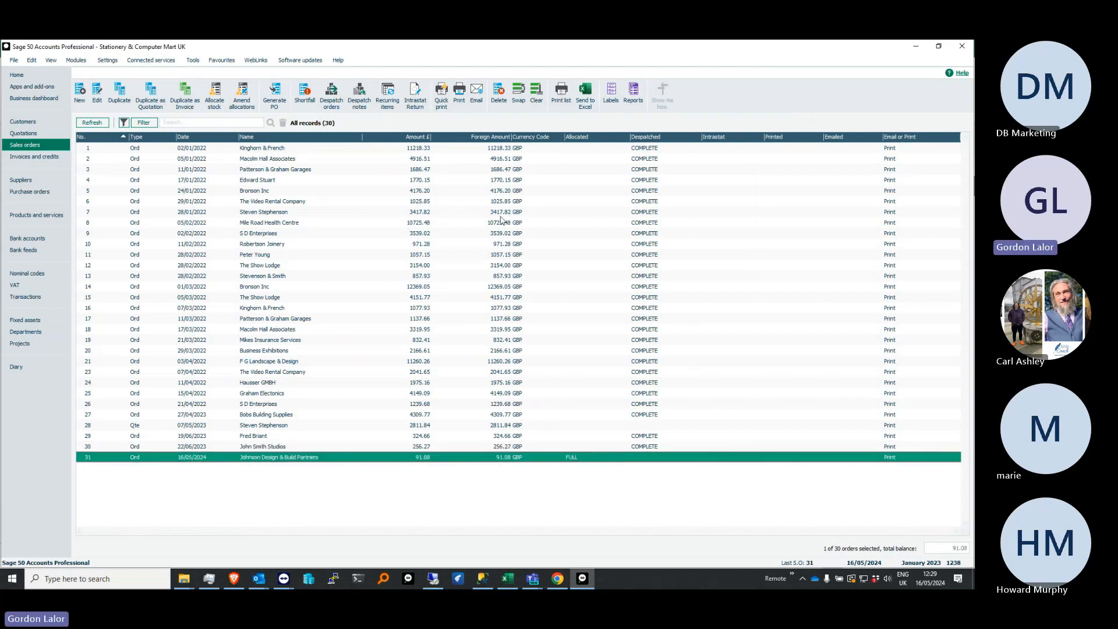
{"action": "left_click", "coordinate": [330, 100]}
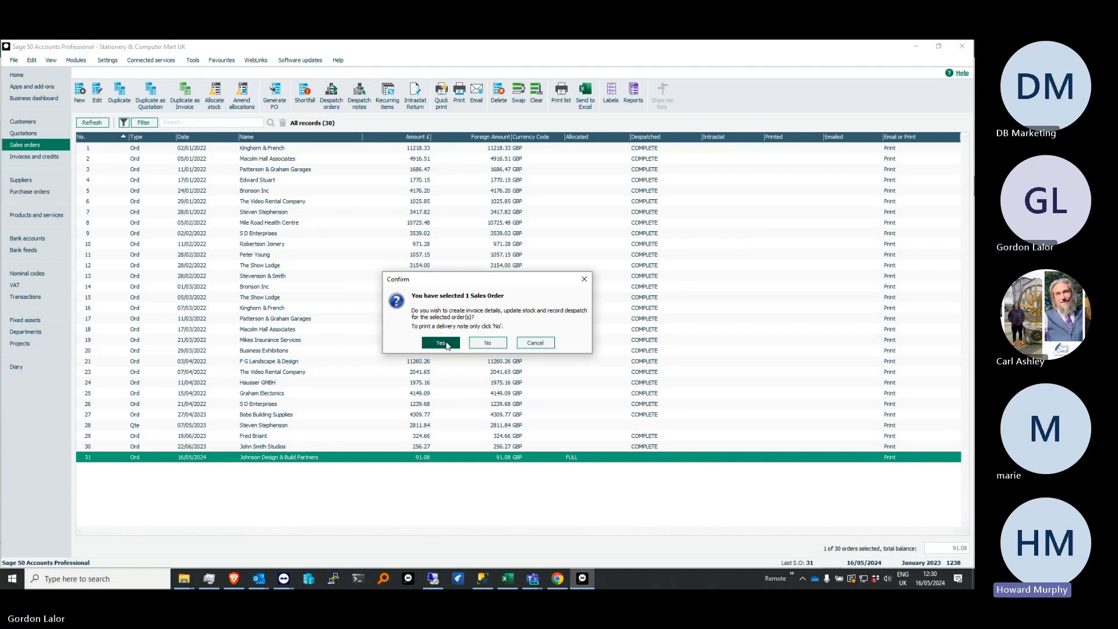
{"action": "left_click", "coordinate": [447, 344]}
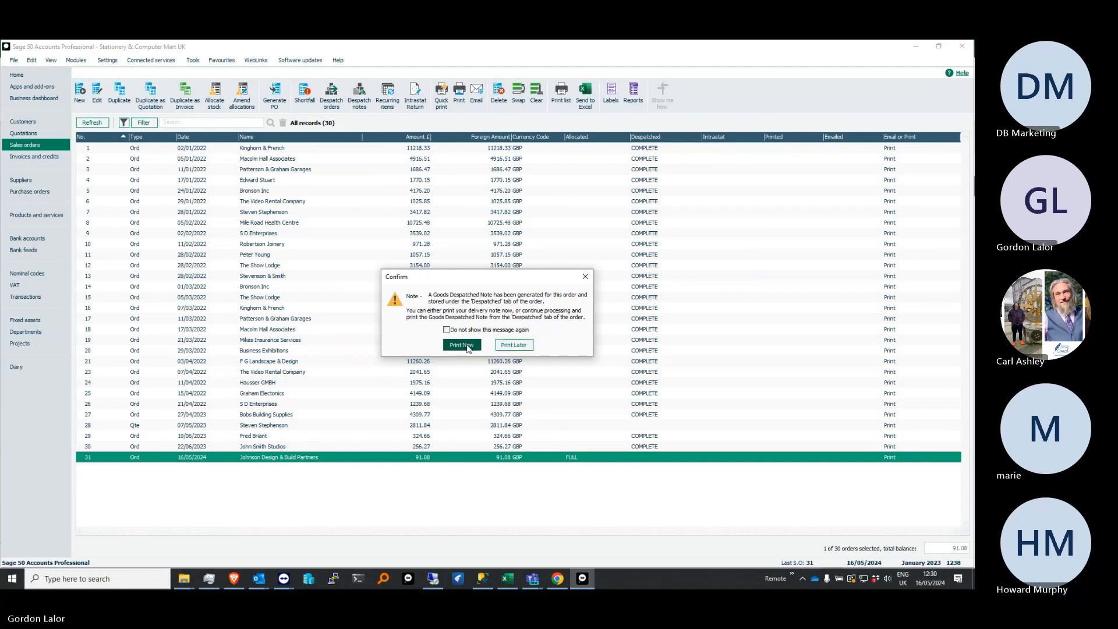
Choose to print the delivery note now, view the available despatch note layouts, and close them without printing
{"action": "left_click", "coordinate": [467, 347]}
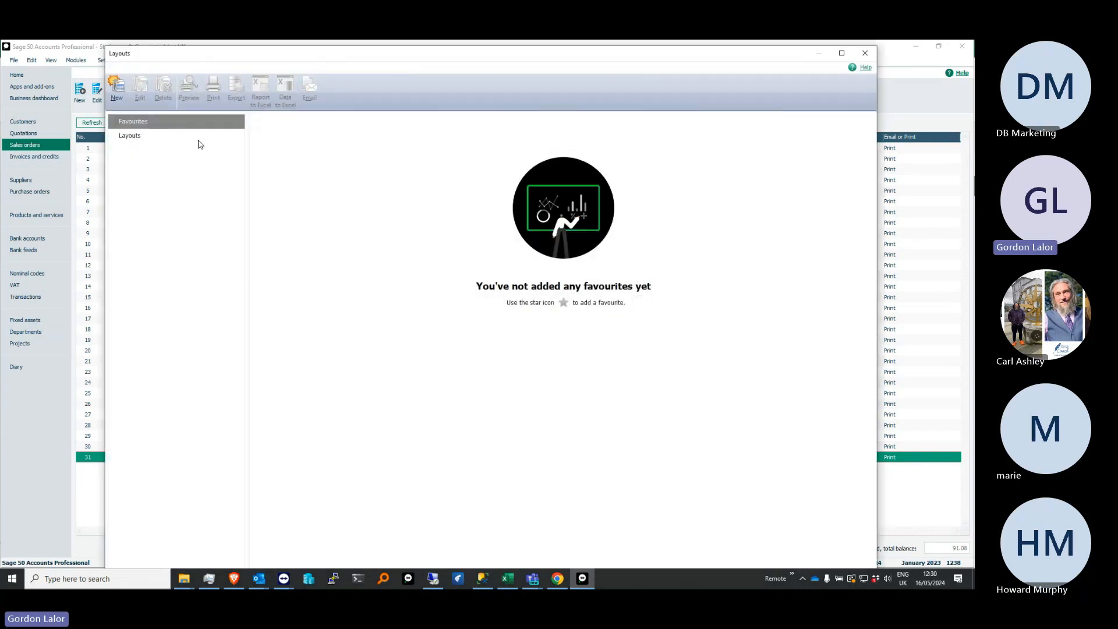
{"action": "left_click", "coordinate": [146, 138]}
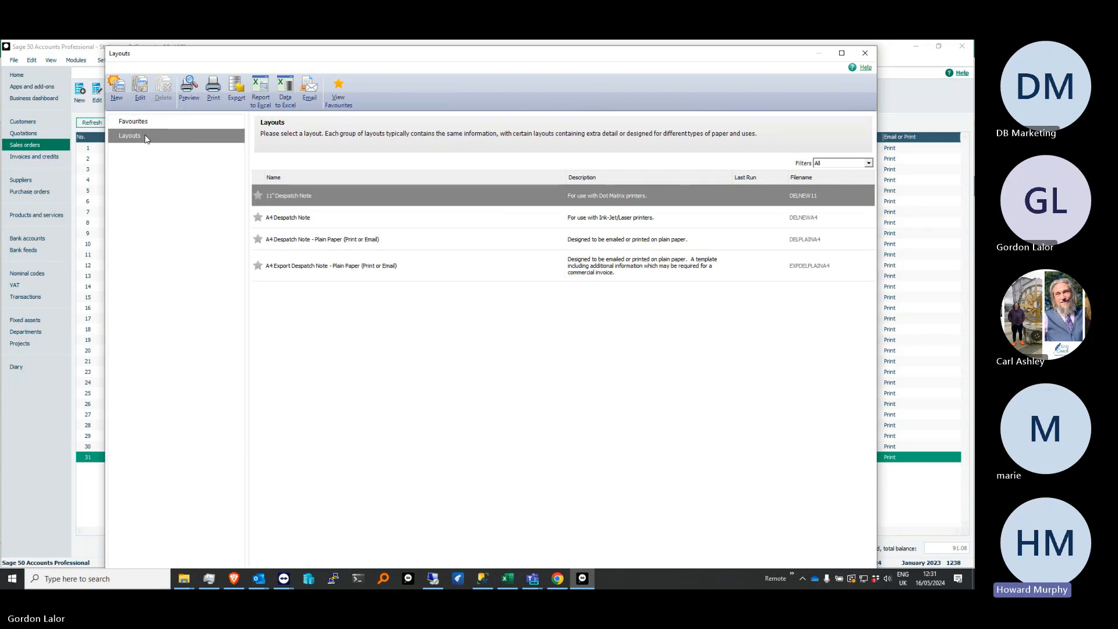
{"action": "left_click", "coordinate": [865, 57]}
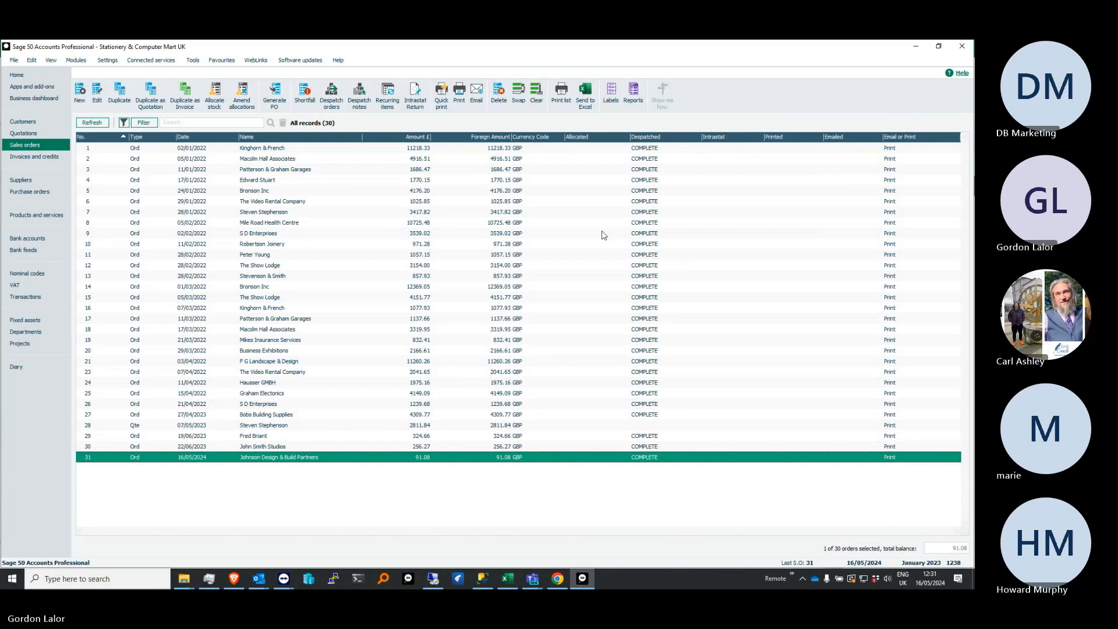
Set the bar code of product BOARD001, Whiteboard - Drywipe (900 x 1200), to 12345, and save and close its record
{"action": "left_click", "coordinate": [49, 216]}
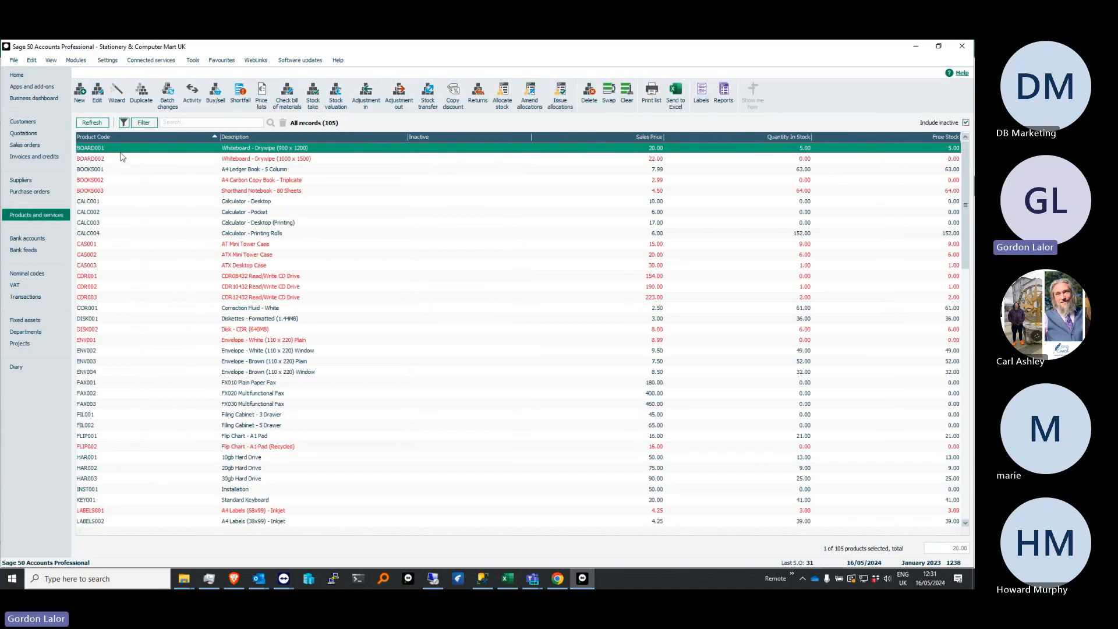
{"action": "left_click", "coordinate": [95, 94]}
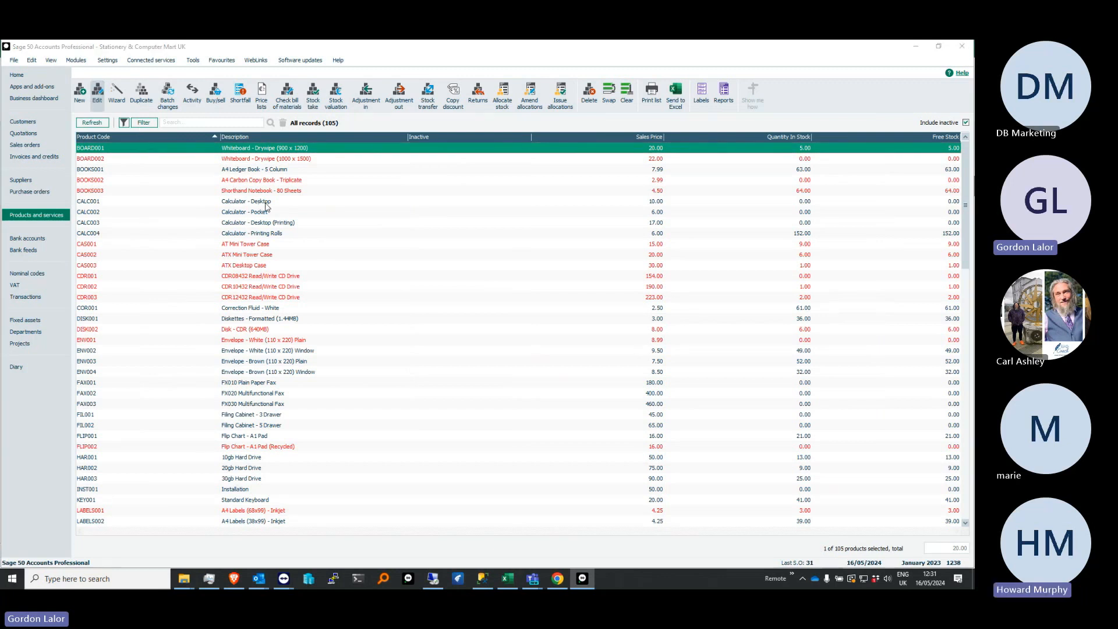
{"action": "left_click", "coordinate": [338, 247]}
{"action": "type", "text": "12345"}
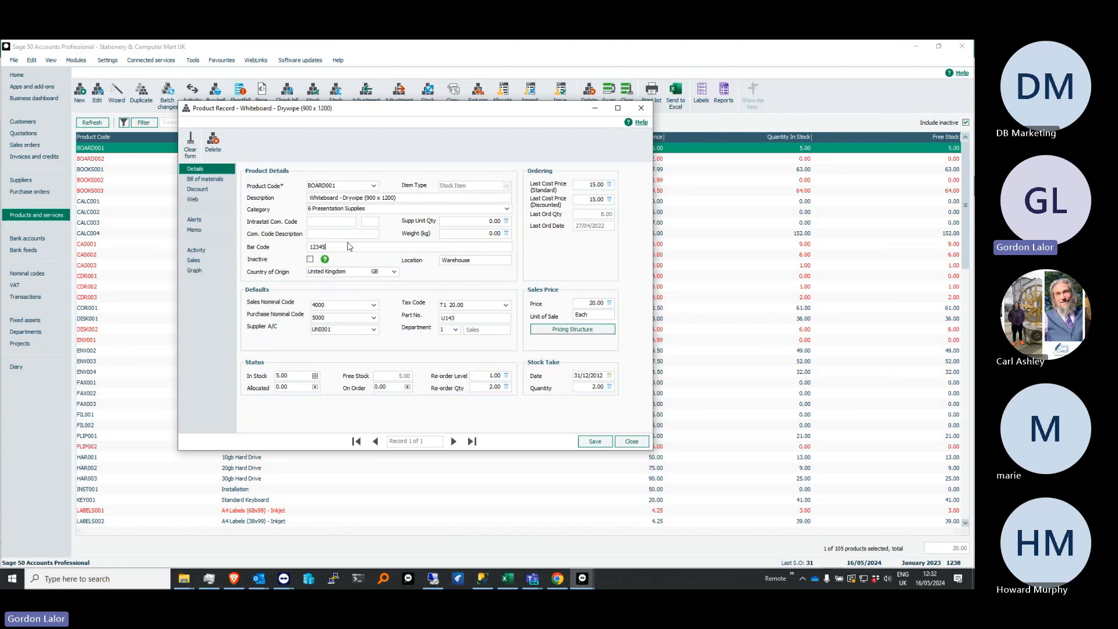
{"action": "left_click", "coordinate": [594, 441]}
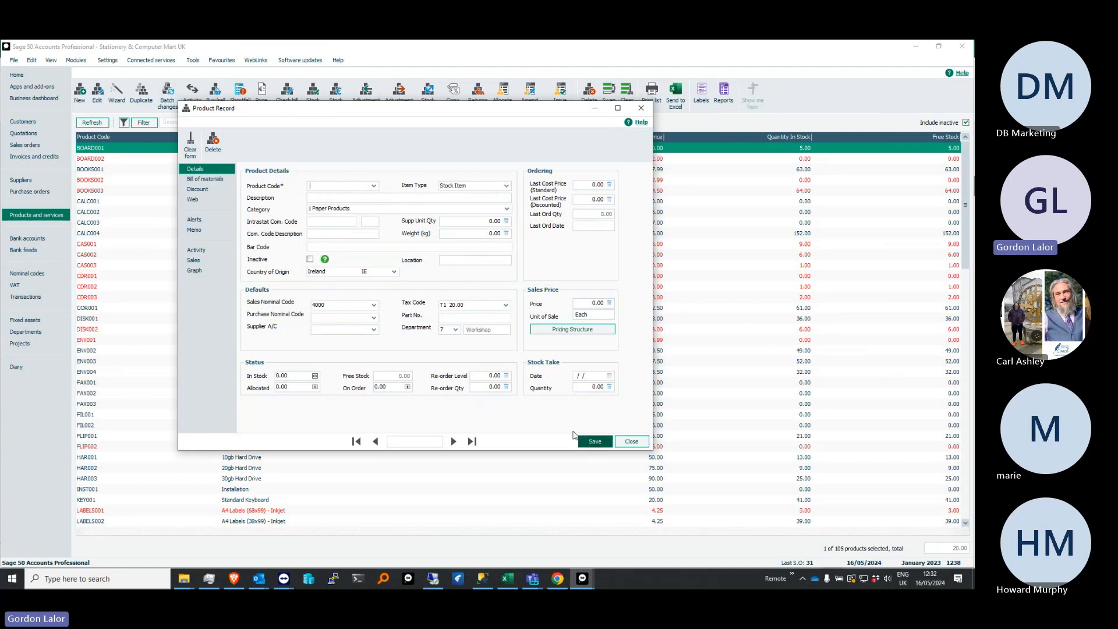
{"action": "left_click", "coordinate": [641, 108]}
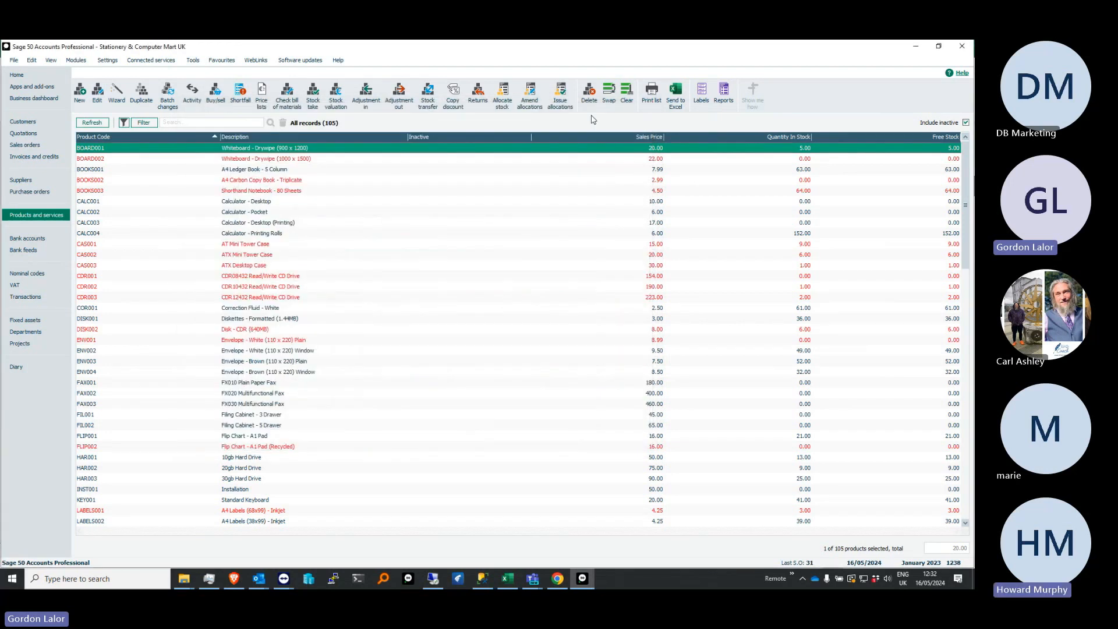
Review the importable data types in the data import wizard, including customer, nominal account and product records, and exit without importing
{"action": "left_click", "coordinate": [14, 60]}
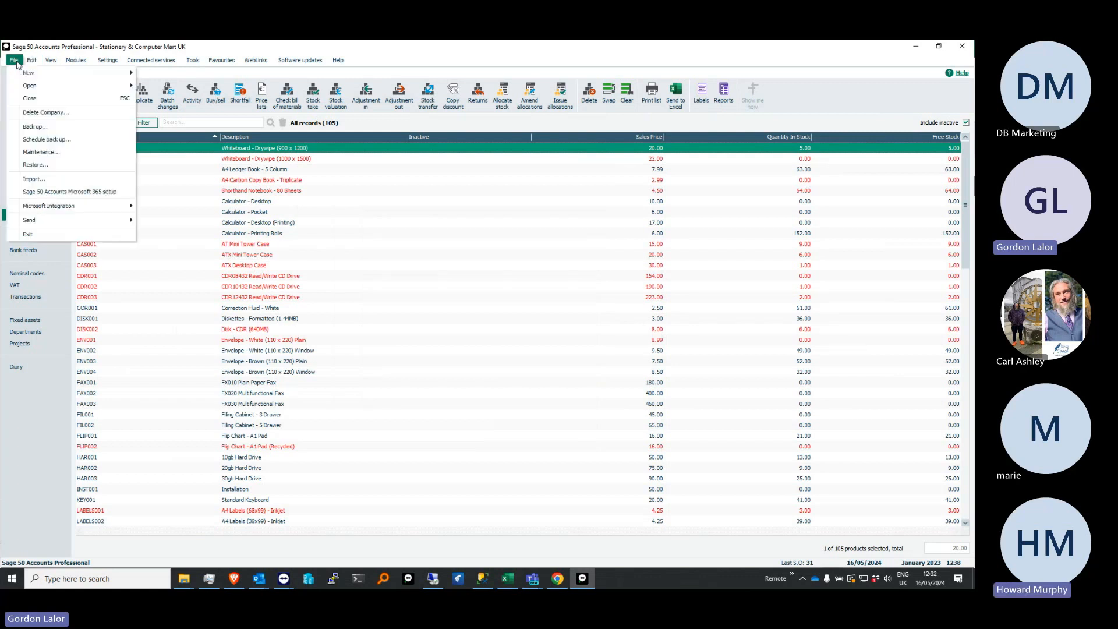
{"action": "left_click", "coordinate": [49, 165]}
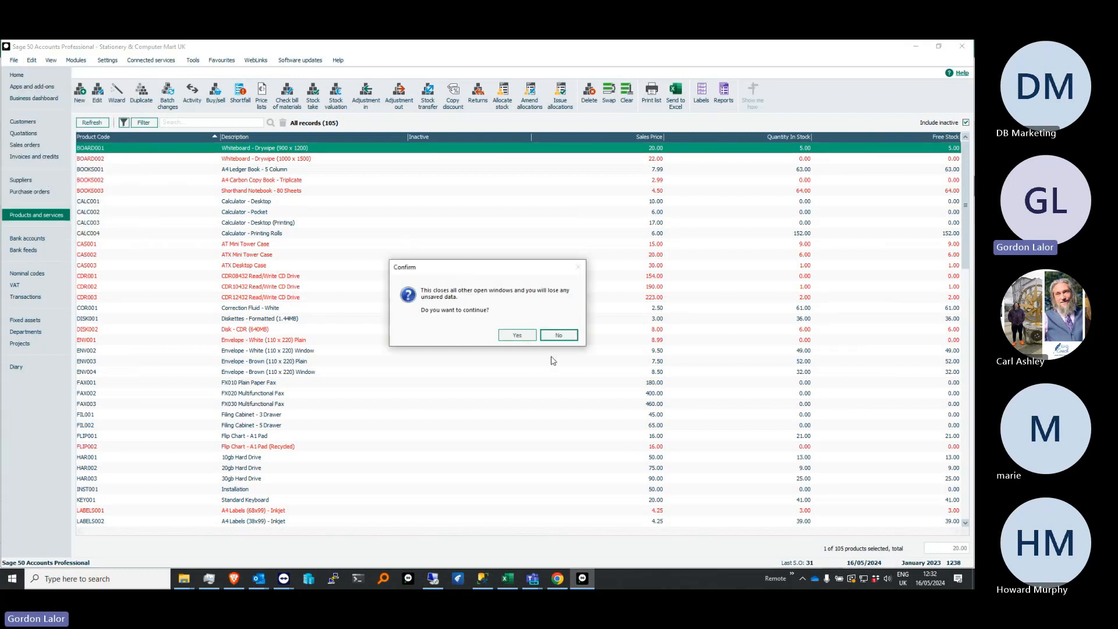
{"action": "left_click", "coordinate": [518, 336]}
{"action": "left_click_drag", "start_coordinate": [419, 195], "coordinate": [247, 91]}
{"action": "left_click", "coordinate": [440, 314]}
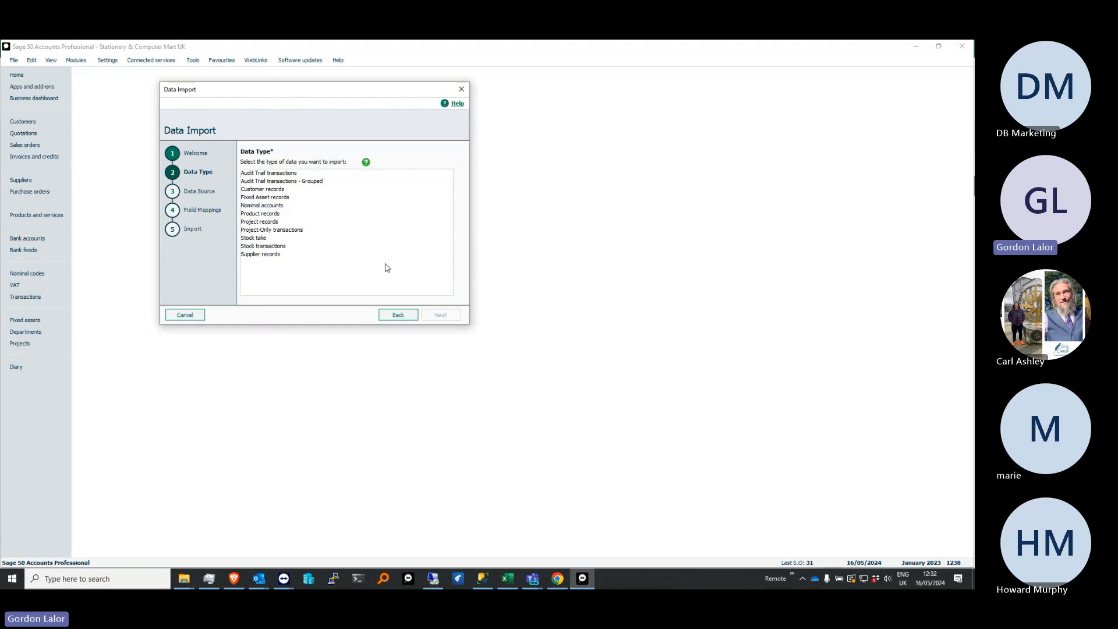
{"action": "left_click", "coordinate": [268, 193]}
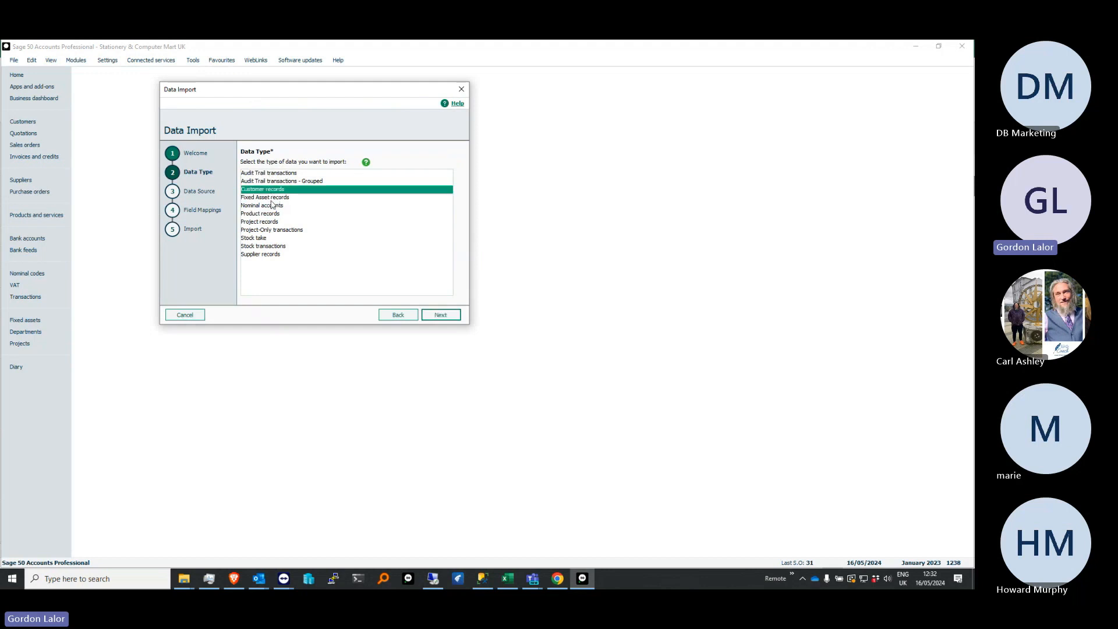
{"action": "left_click", "coordinate": [268, 205]}
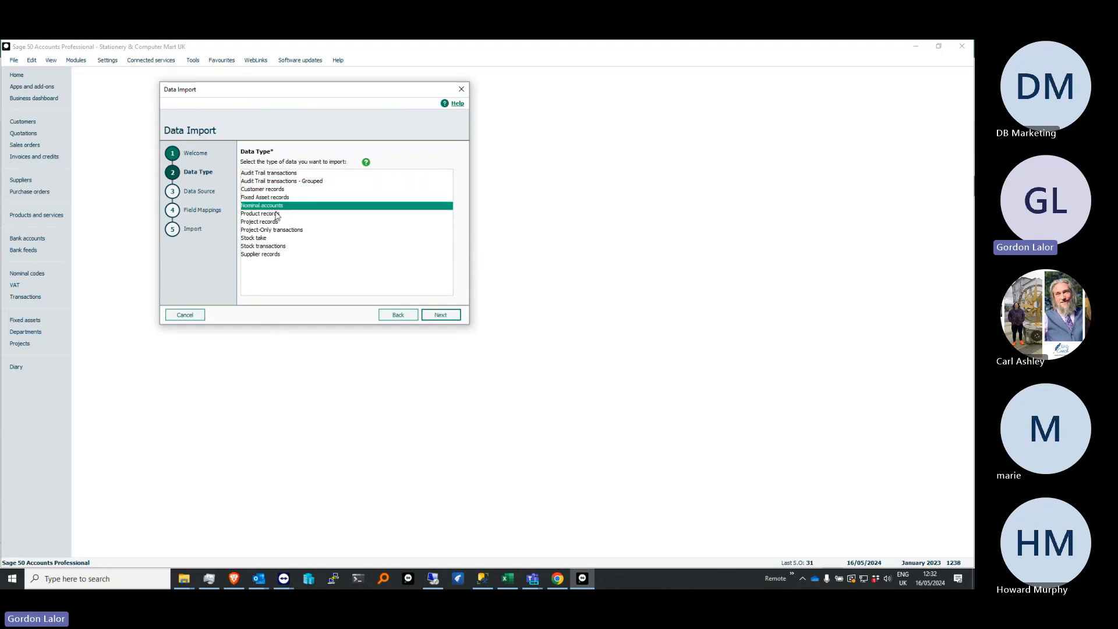
{"action": "left_click", "coordinate": [271, 215]}
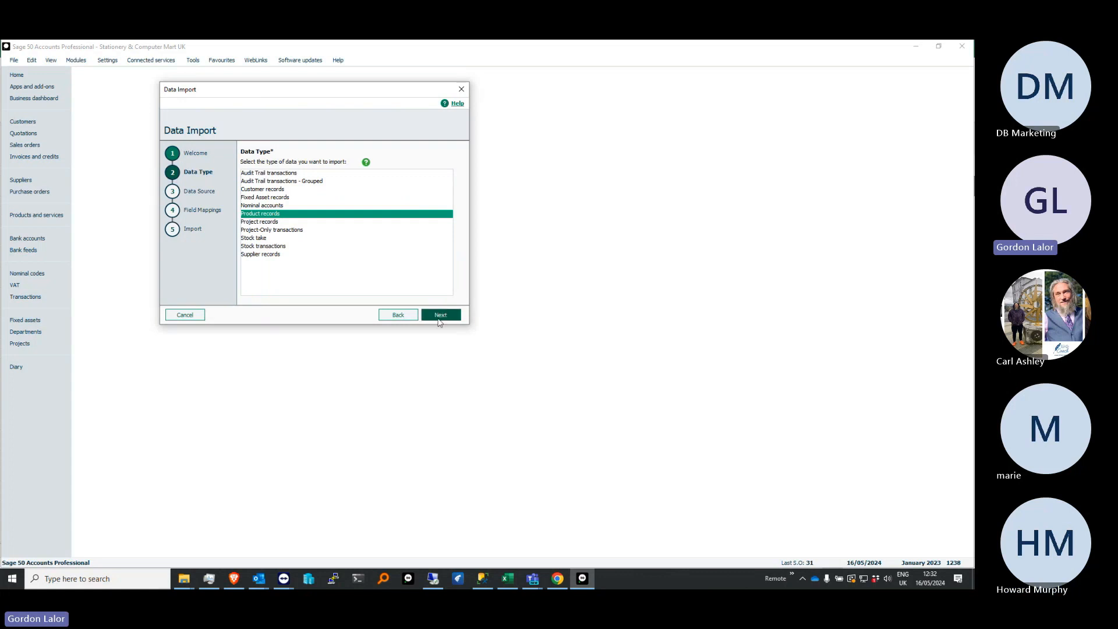
{"action": "left_click", "coordinate": [198, 315]}
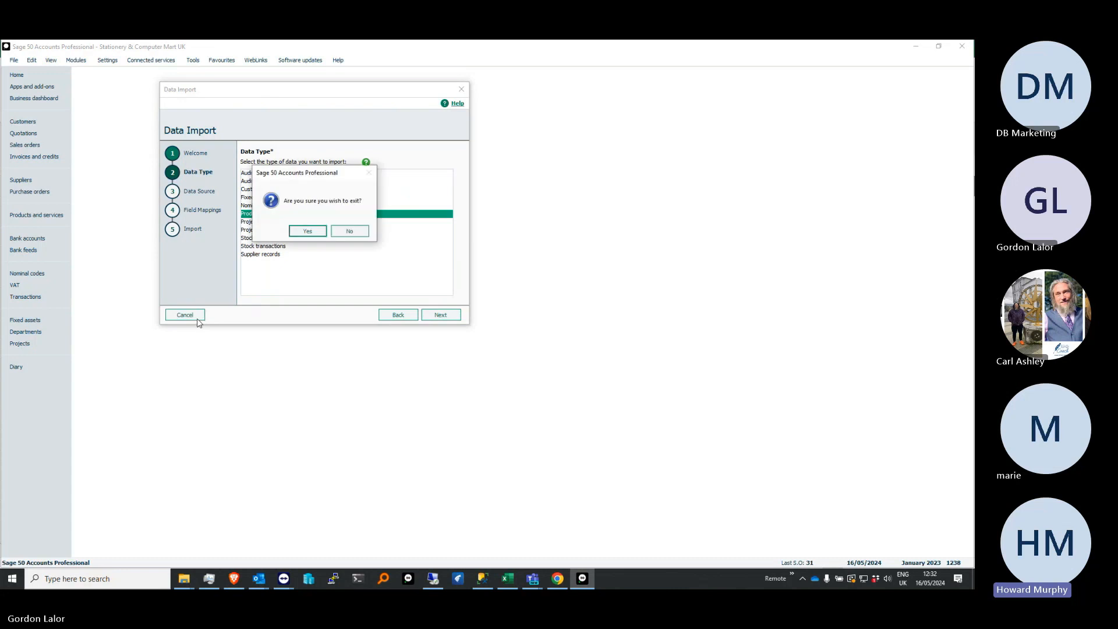
{"action": "left_click", "coordinate": [306, 231]}
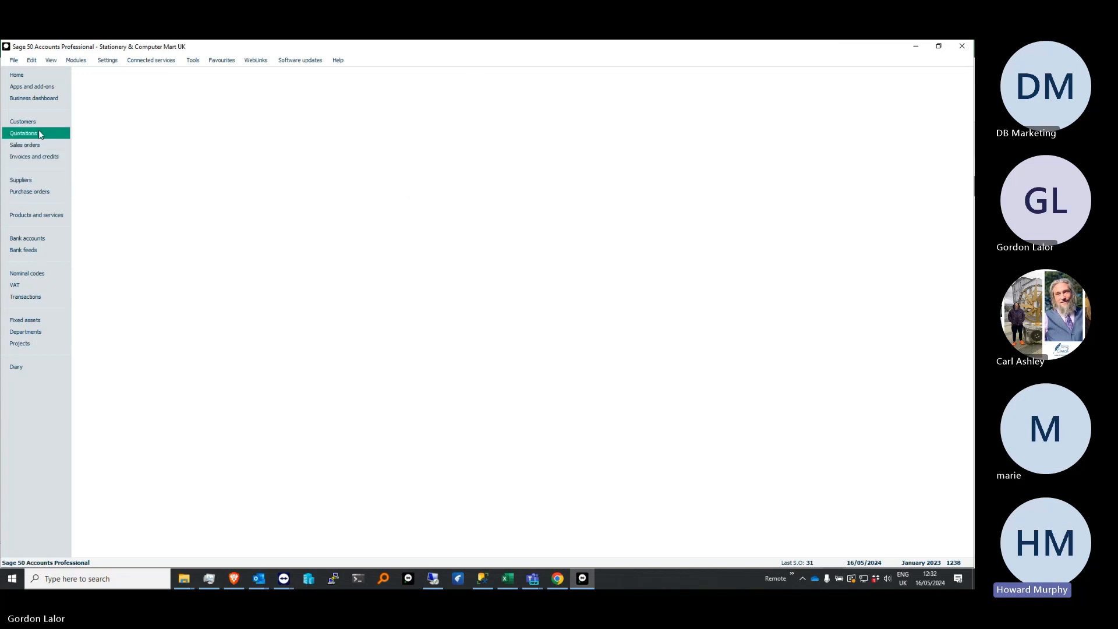
Return to the products list, view the details of product CAS001, AT Mini Tower Case, and close its record
{"action": "left_click", "coordinate": [34, 215]}
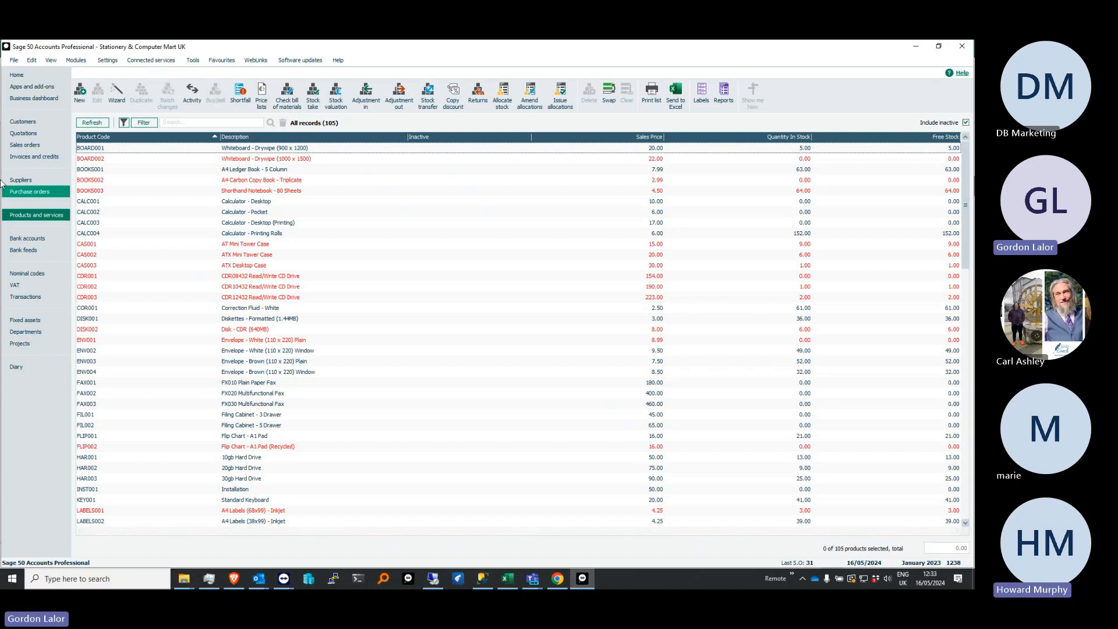
{"action": "left_click", "coordinate": [261, 245]}
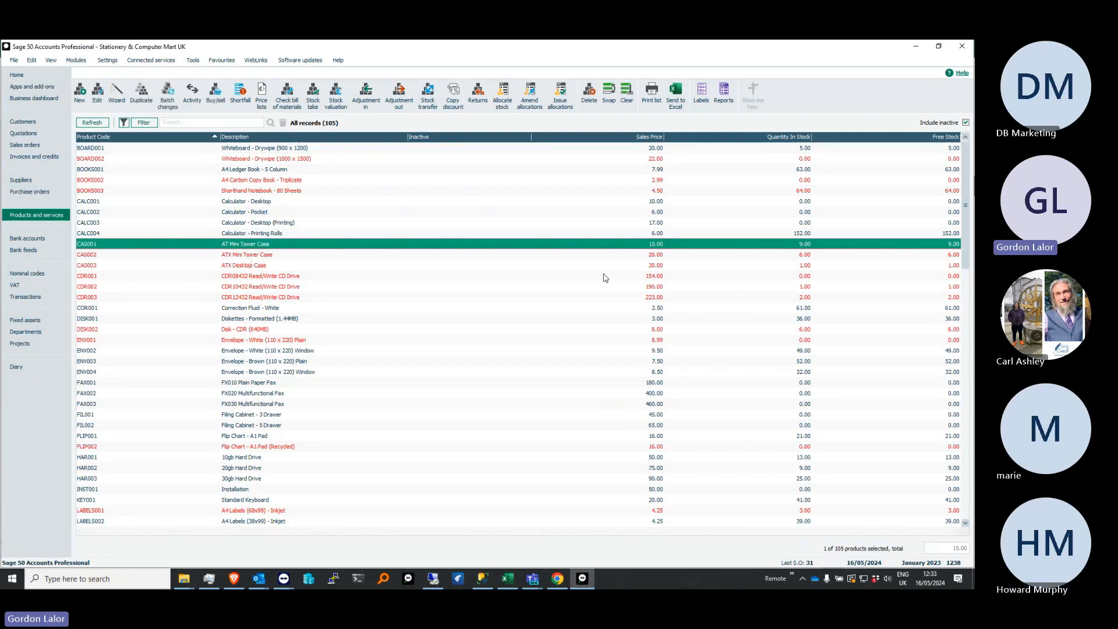
{"action": "left_click", "coordinate": [98, 94]}
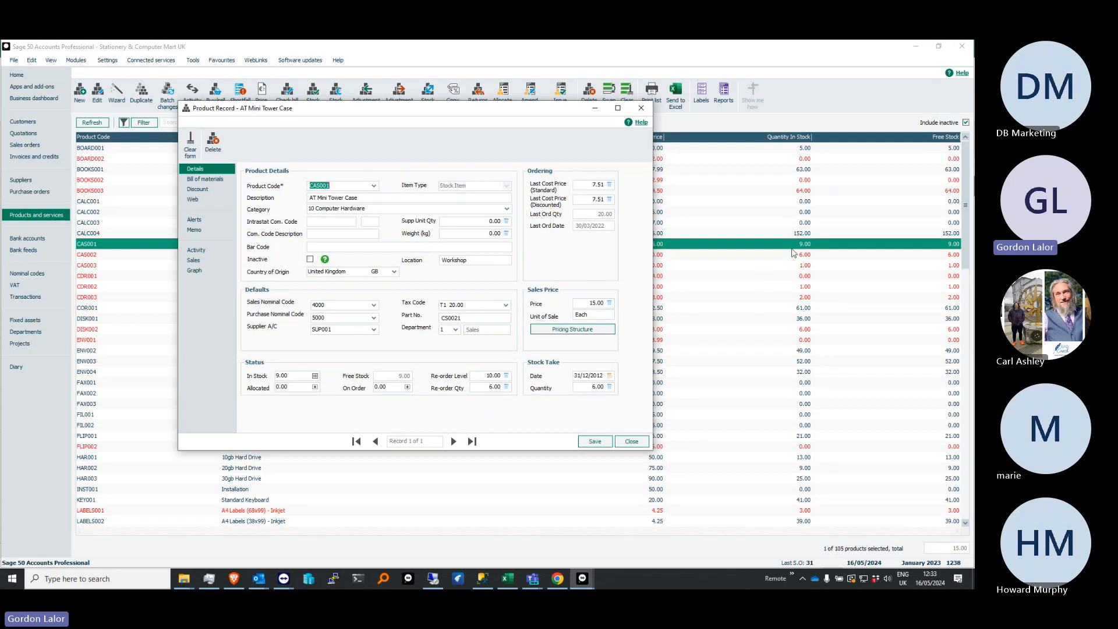
{"action": "left_click", "coordinate": [640, 121]}
{"action": "key", "text": "Escape"}
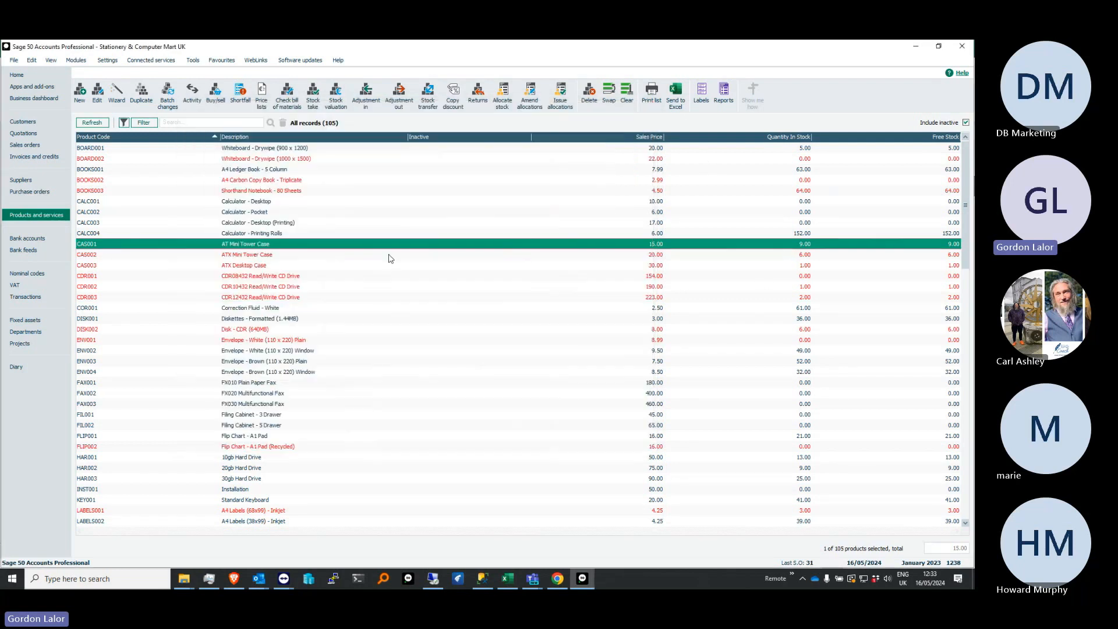
Examine the stock activity history of product CAS003, ATX Desktop Case, and close its record
{"action": "left_click", "coordinate": [250, 265]}
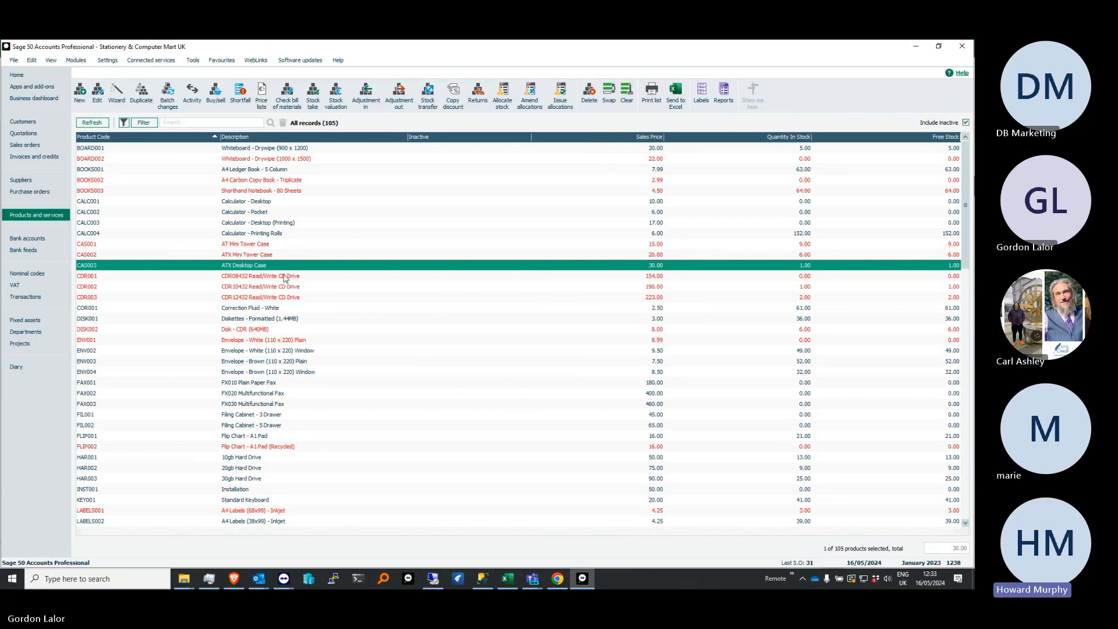
{"action": "double_click", "coordinate": [285, 268]}
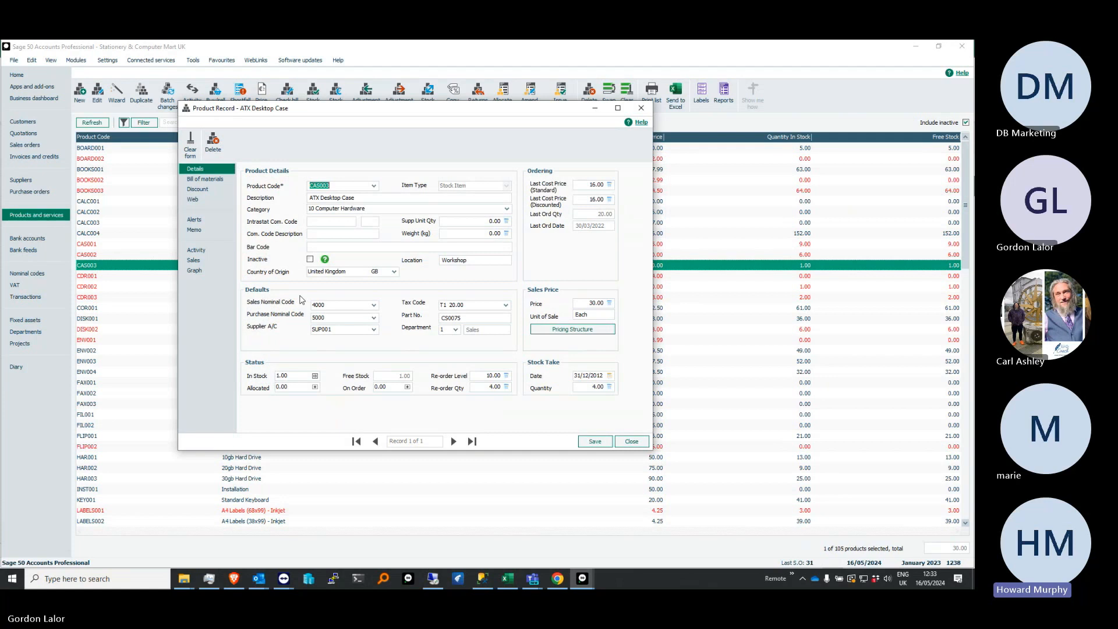
{"action": "left_click", "coordinate": [198, 250]}
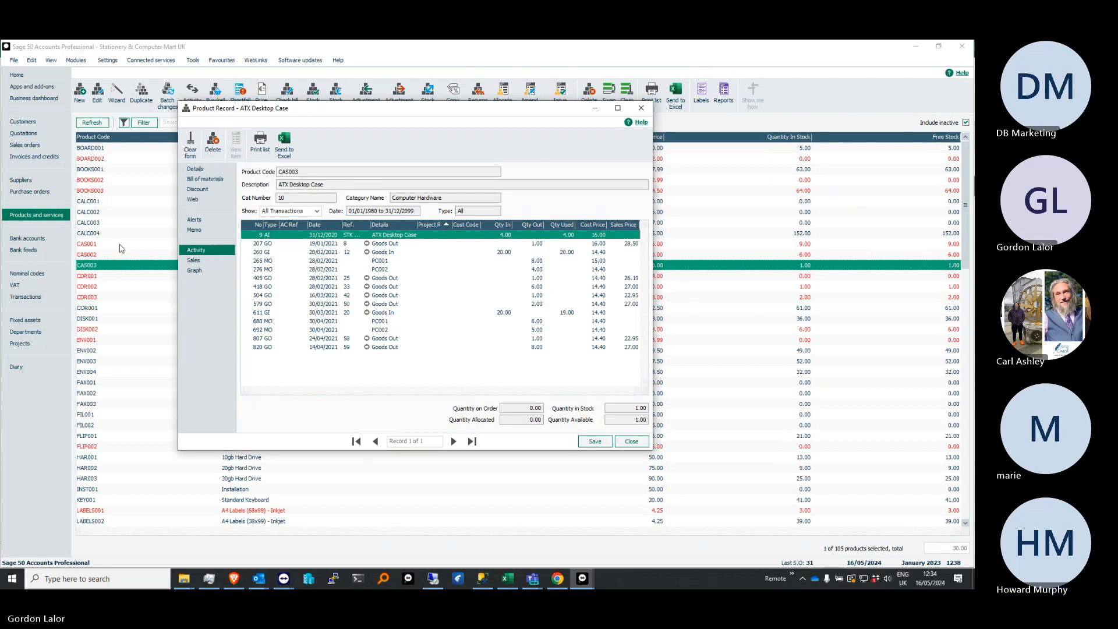
{"action": "left_click", "coordinate": [635, 108]}
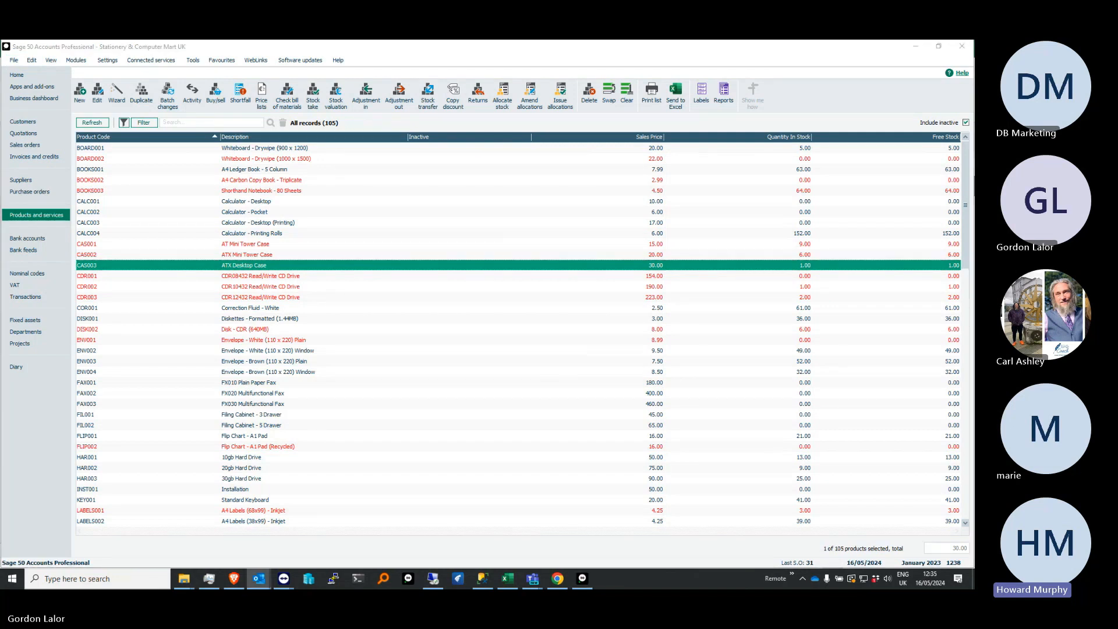
Open the backup manager's schedule settings for automated check data and back up
{"action": "left_click", "coordinate": [12, 61]}
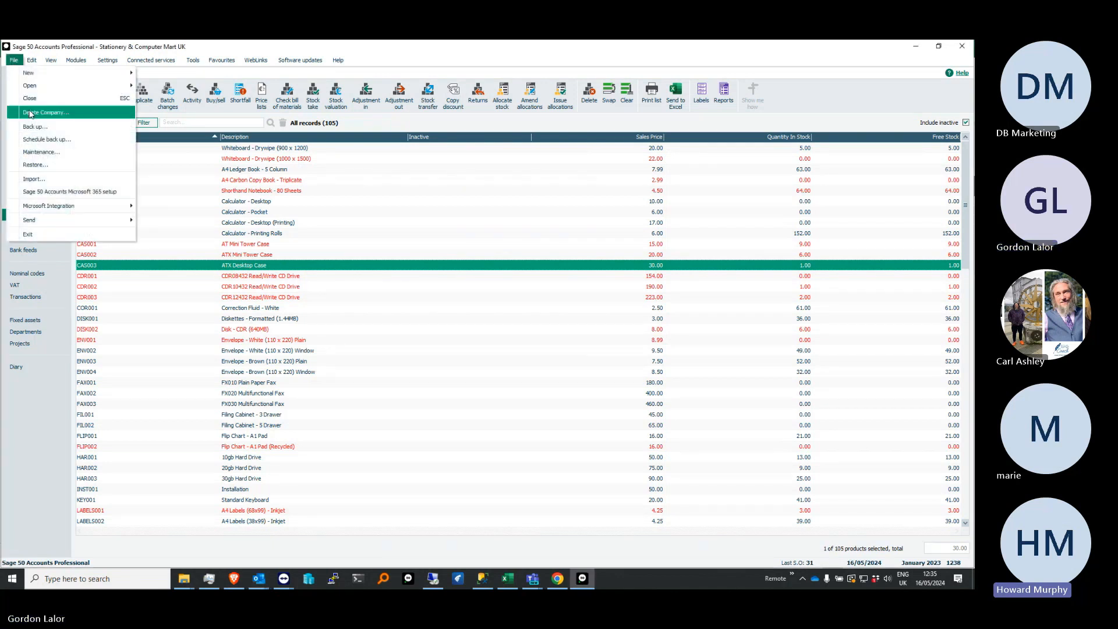
{"action": "left_click", "coordinate": [43, 136]}
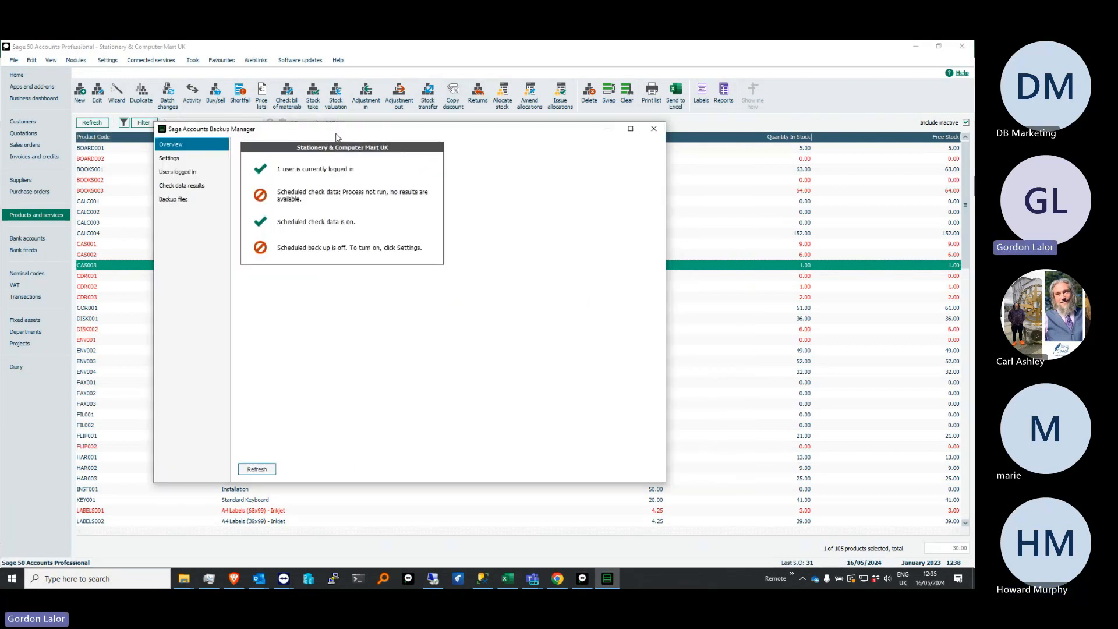
{"action": "left_click", "coordinate": [174, 158]}
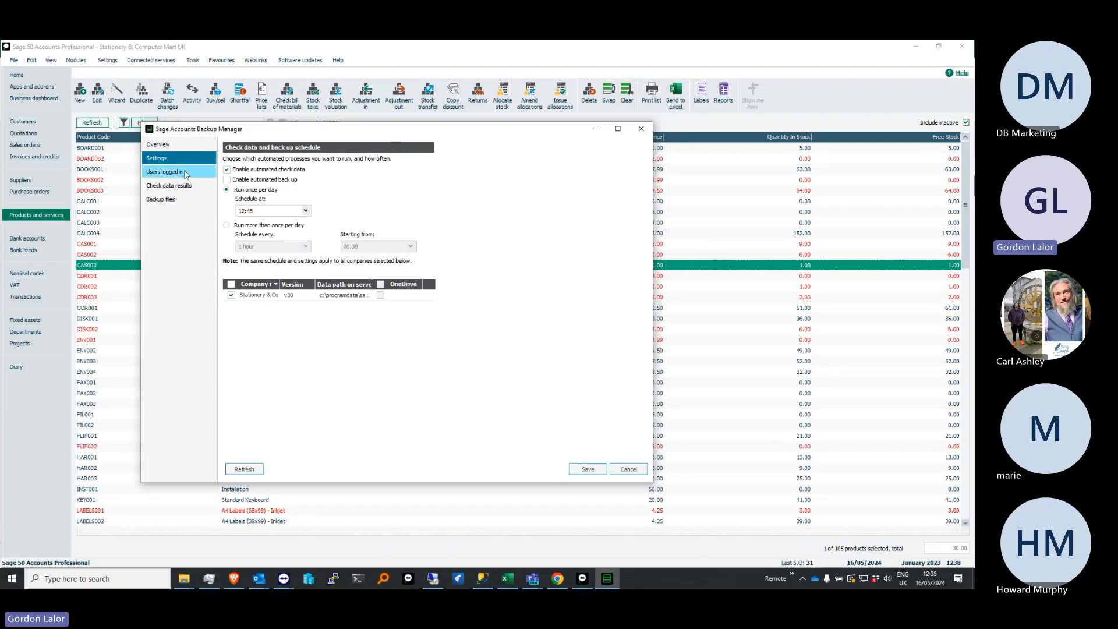
Set the once-per-day check data and back up schedule to 20:00
{"action": "left_click", "coordinate": [305, 210]}
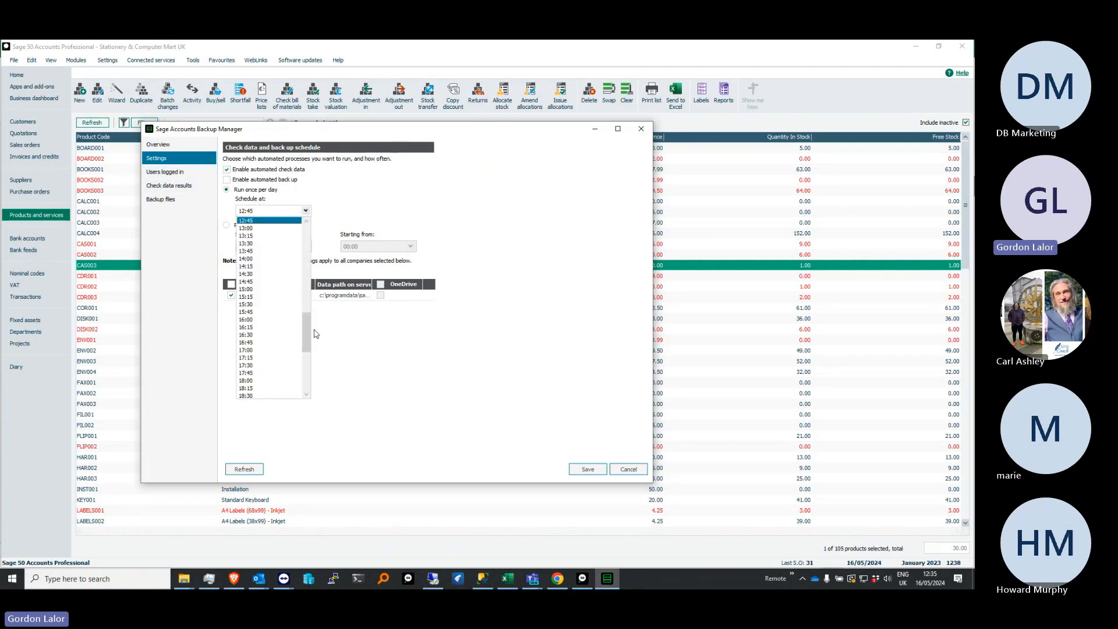
{"action": "left_click_drag", "start_coordinate": [306, 333], "coordinate": [304, 360]}
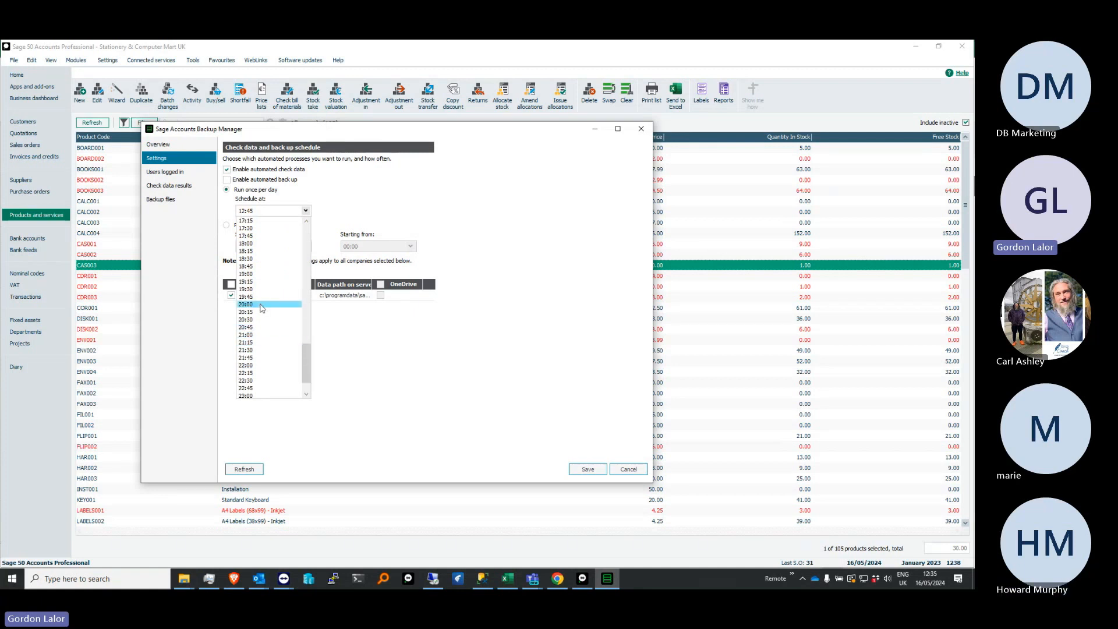
{"action": "left_click_drag", "start_coordinate": [304, 353], "coordinate": [304, 360]}
{"action": "left_click", "coordinate": [263, 274]}
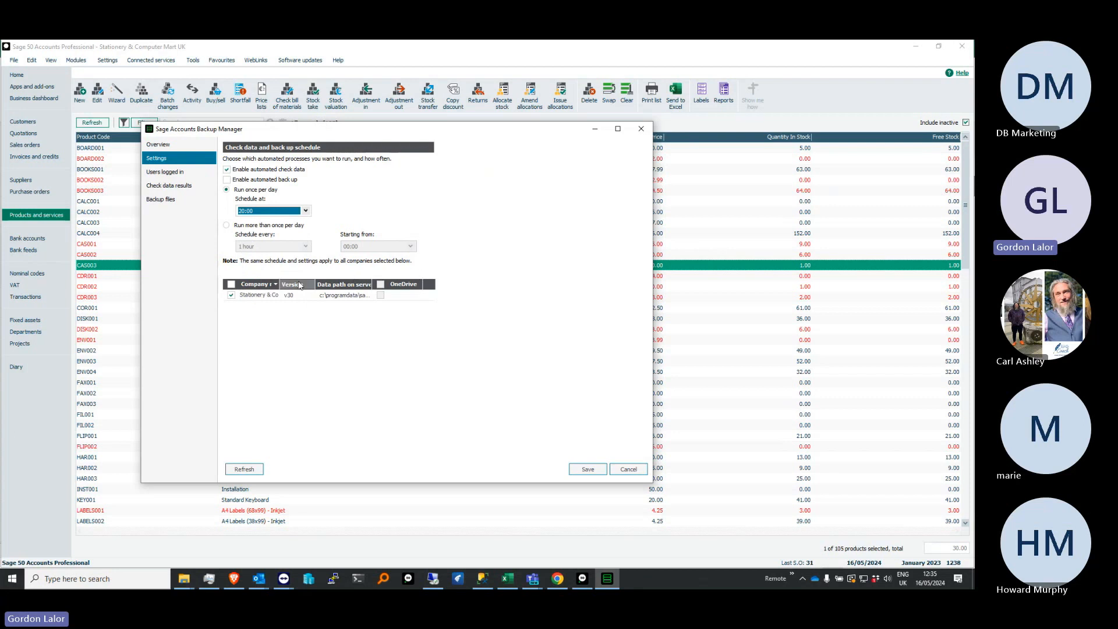
View the logged-in users, and set check data results older than 1 year for automatic deletion, confirming the permanent removal
{"action": "left_click", "coordinate": [180, 170]}
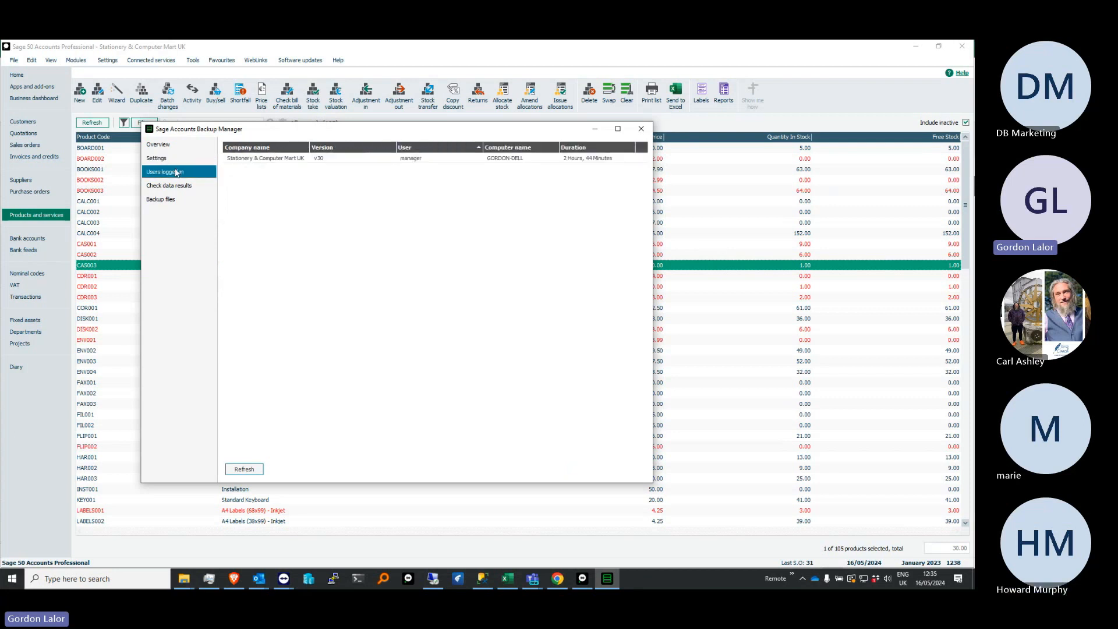
{"action": "left_click", "coordinate": [178, 186]}
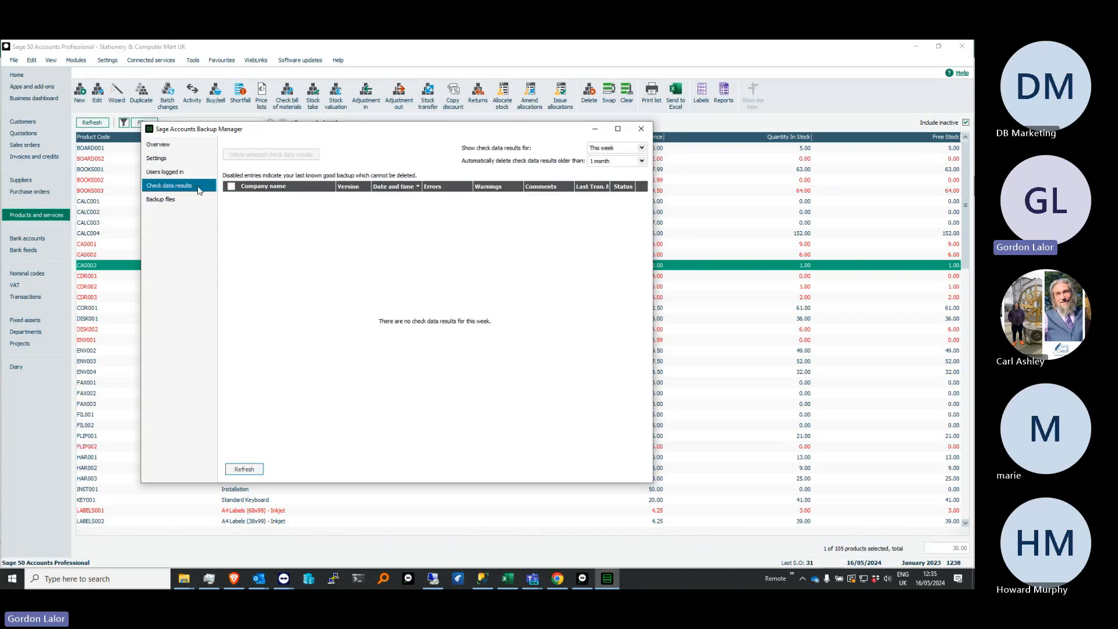
{"action": "left_click", "coordinate": [642, 161]}
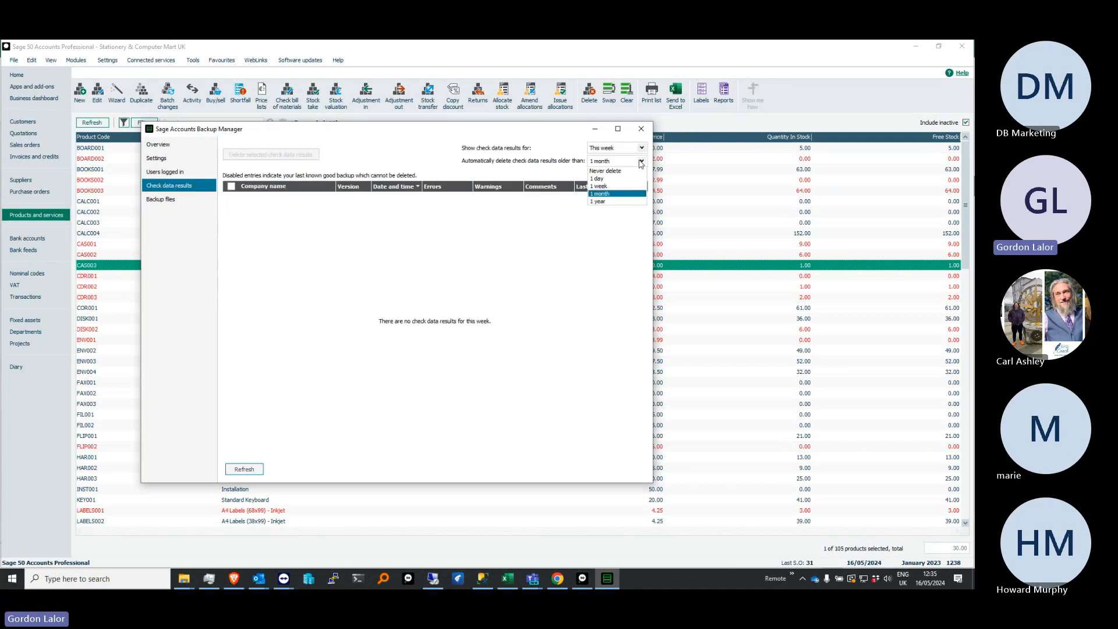
{"action": "left_click", "coordinate": [599, 201]}
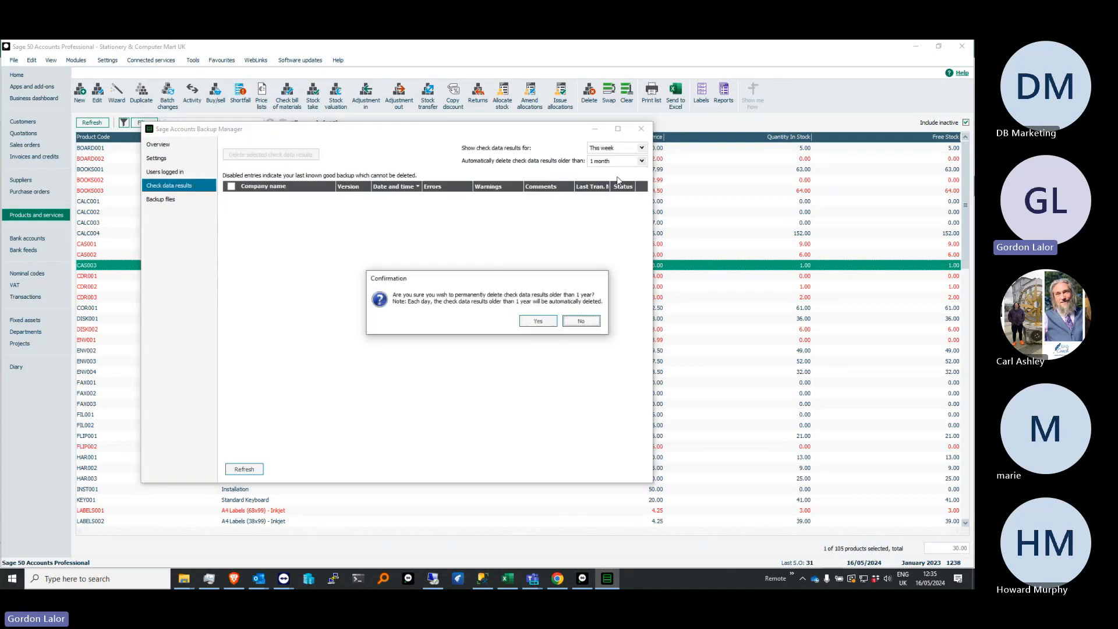
{"action": "left_click", "coordinate": [549, 321]}
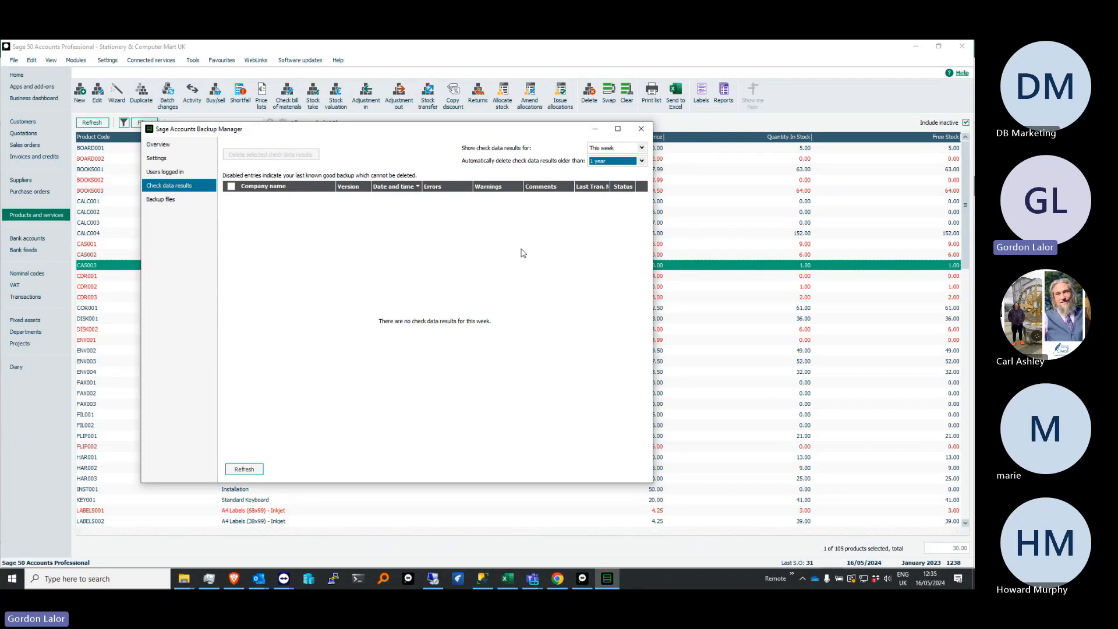
Choose 1 month as the age beyond which backup files are automatically deleted
{"action": "left_click", "coordinate": [182, 200]}
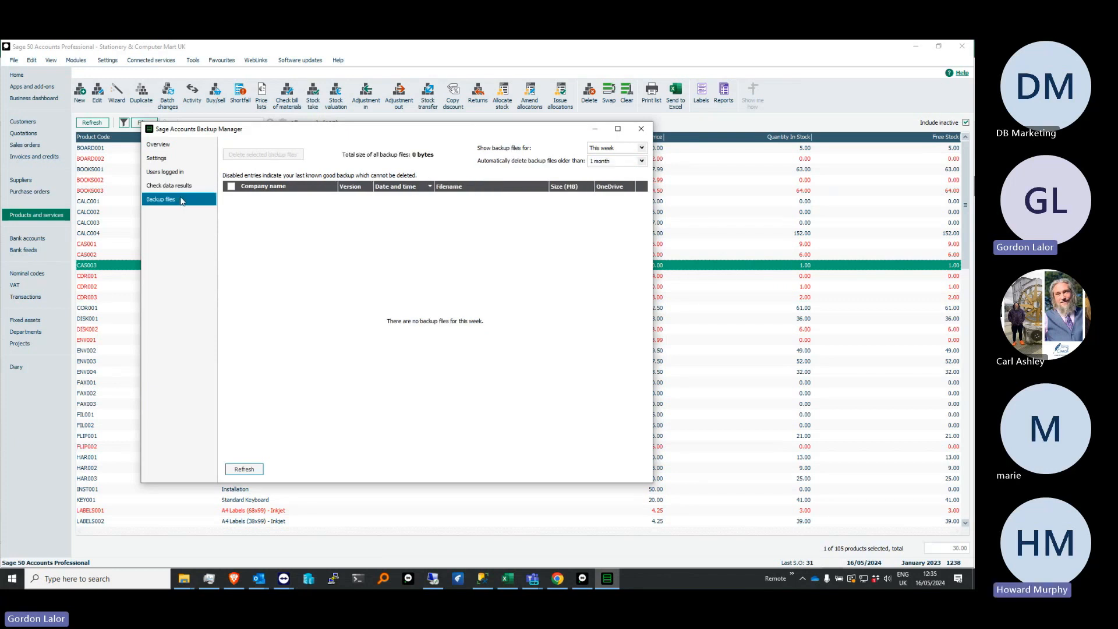
{"action": "left_click", "coordinate": [642, 161]}
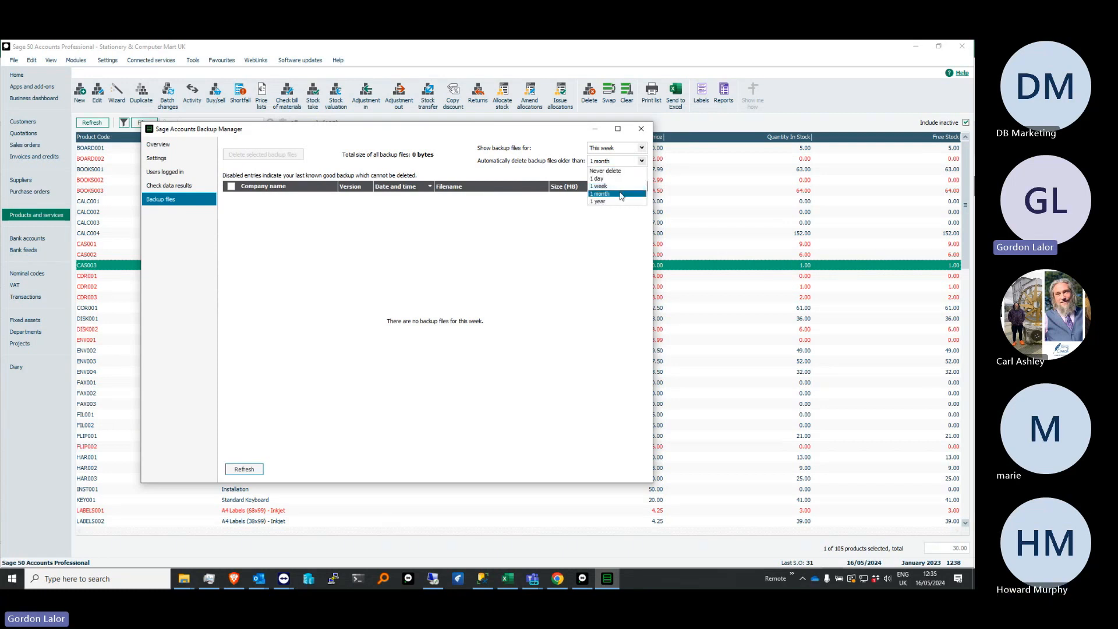
{"action": "left_click", "coordinate": [622, 195]}
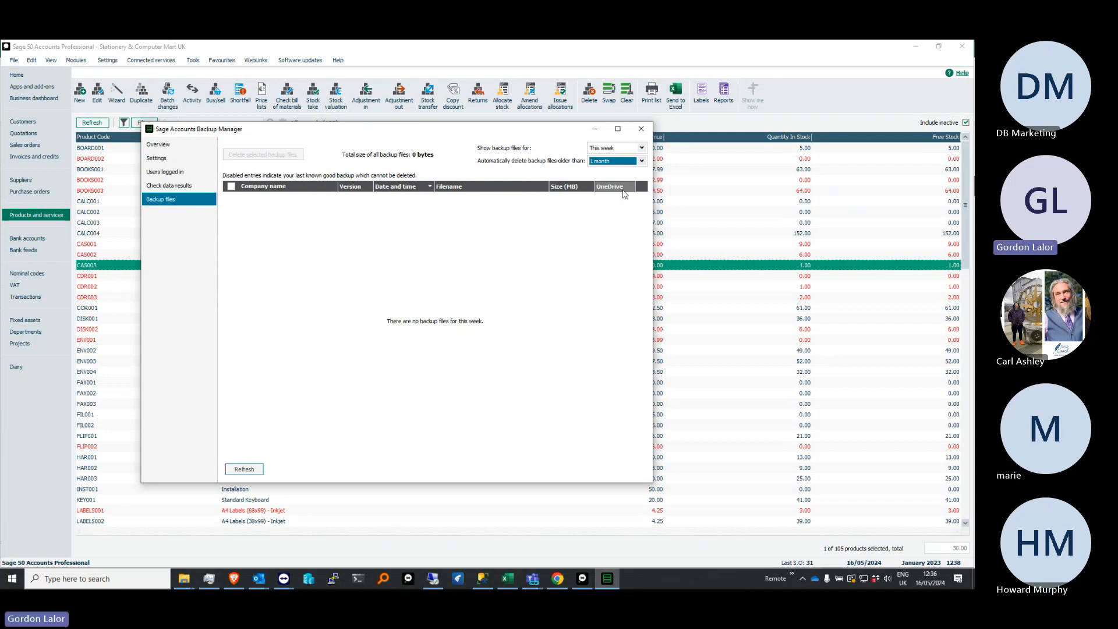
Schedule the automated processes more than once per day, every 6 hours, and enable automated back up
{"action": "left_click", "coordinate": [171, 160]}
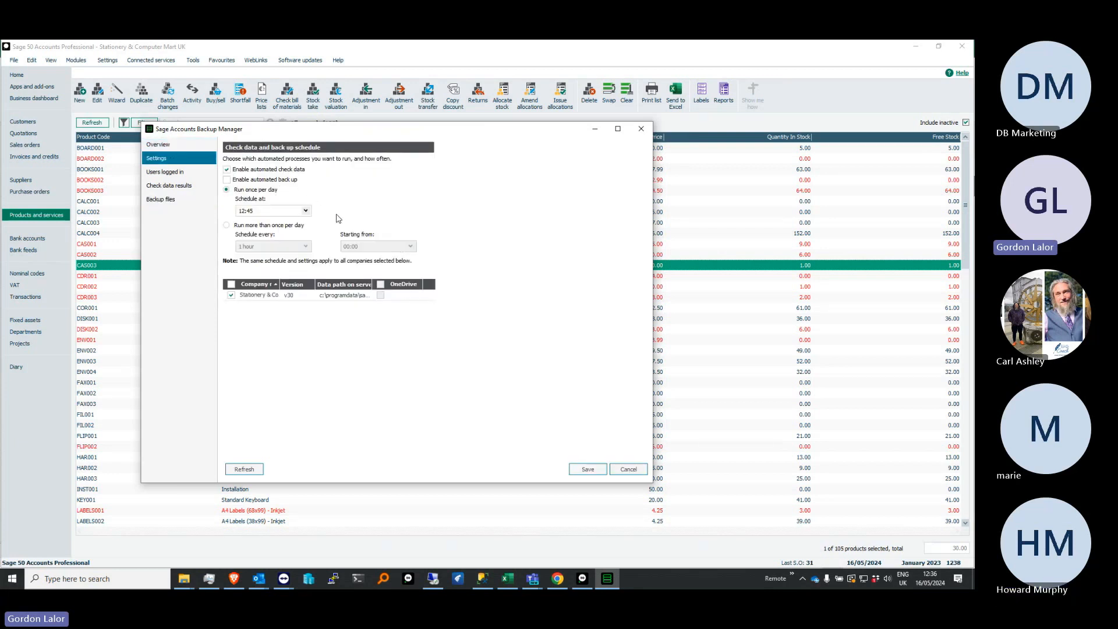
{"action": "left_click", "coordinate": [293, 229]}
{"action": "left_click", "coordinate": [306, 246]}
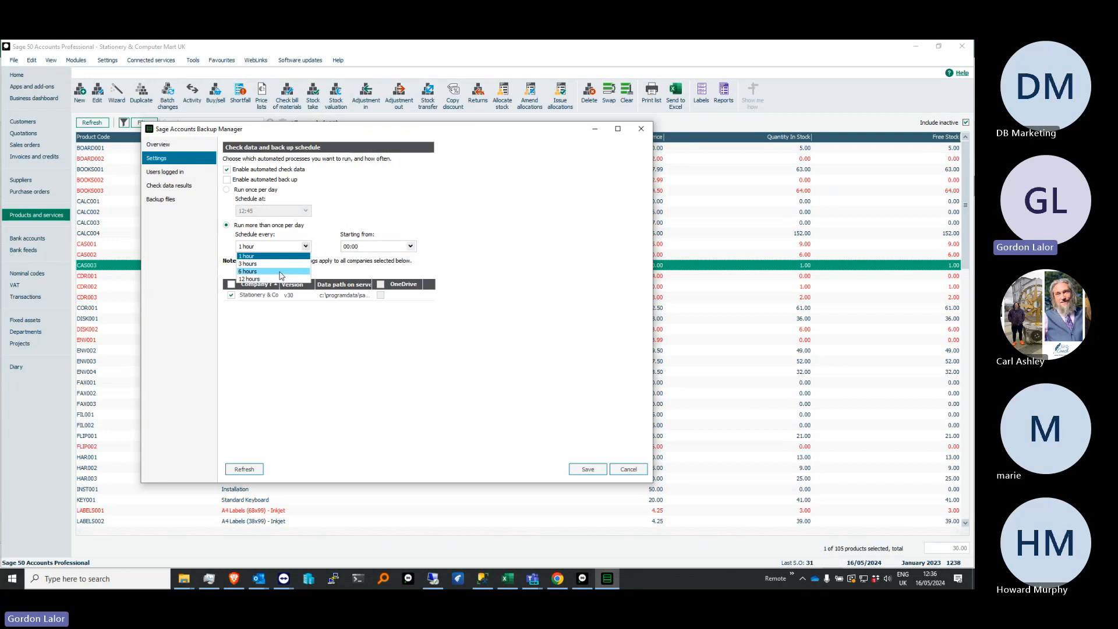
{"action": "left_click", "coordinate": [285, 271]}
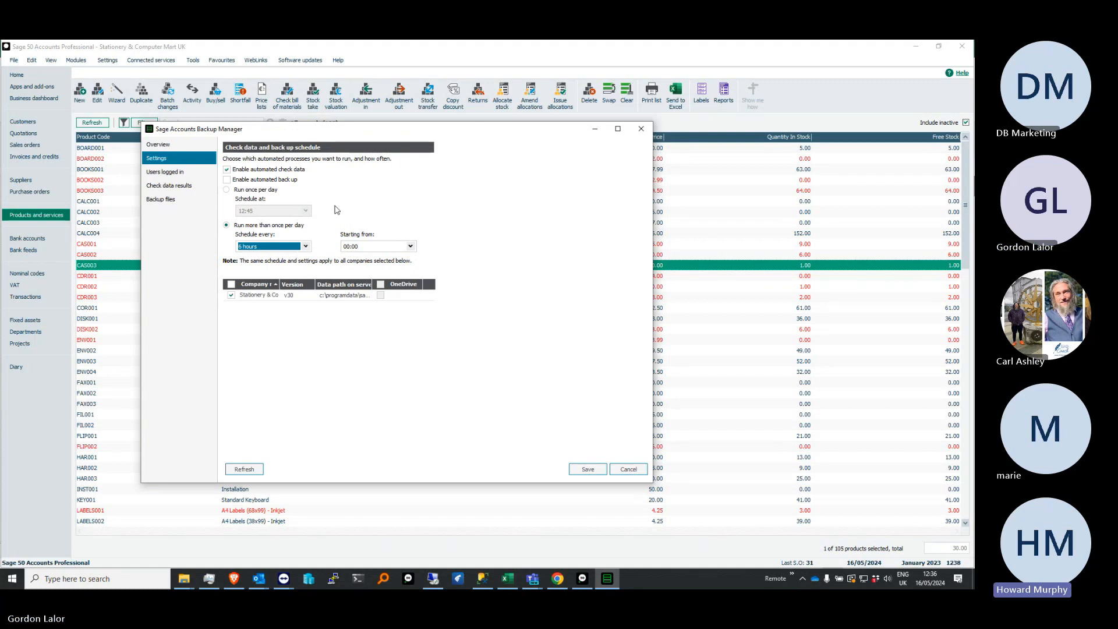
{"action": "left_click", "coordinate": [278, 180]}
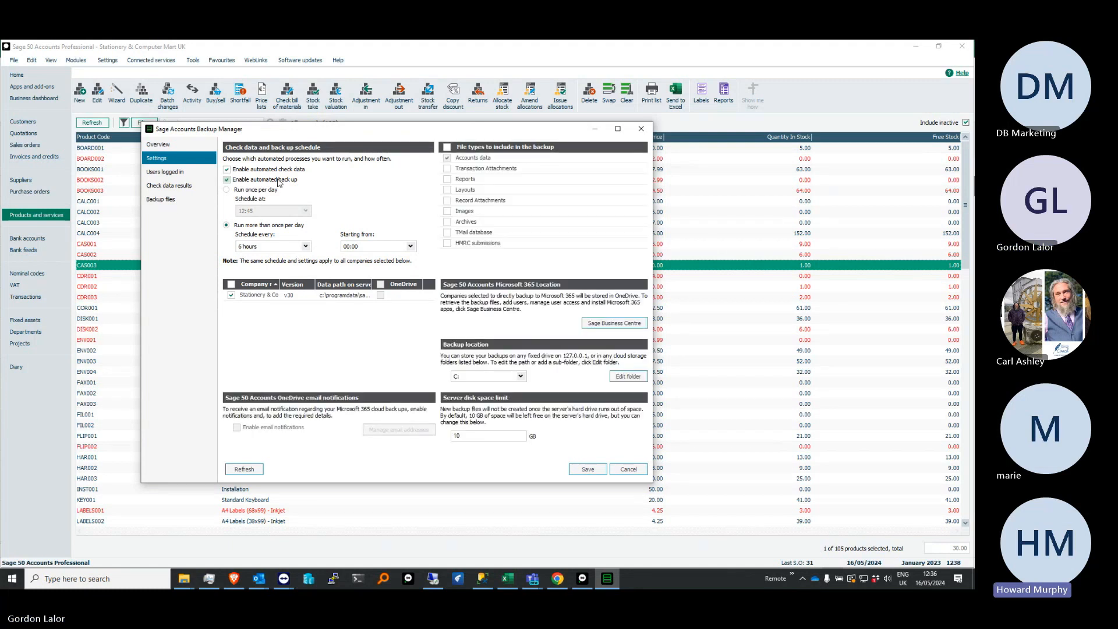
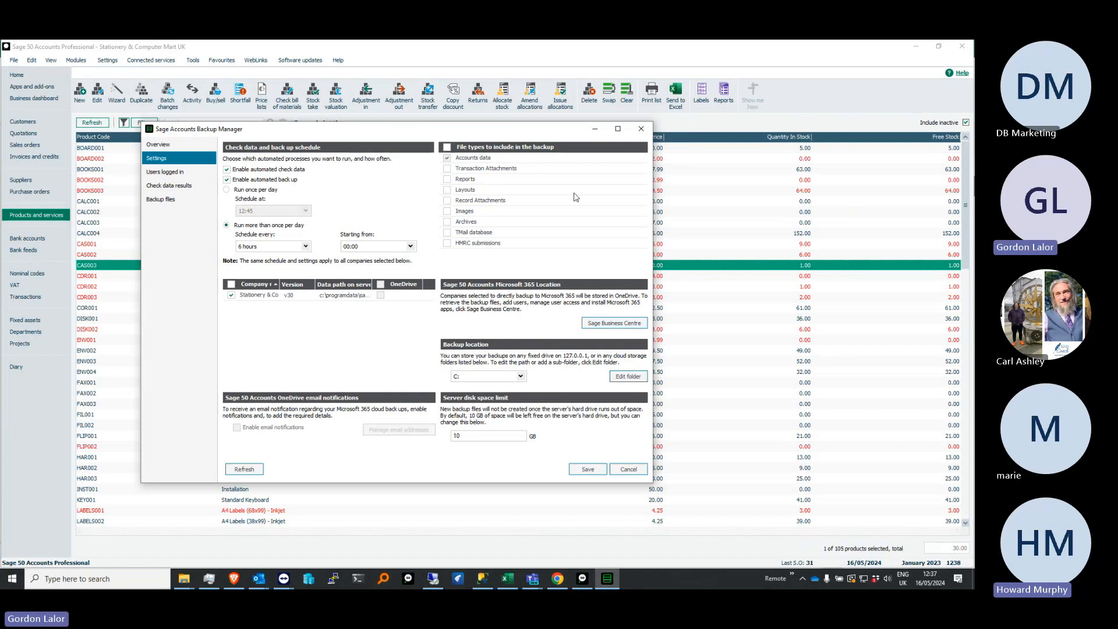
Leave the check data and back up settings and close Sage Accounts Backup Manager
{"action": "left_click", "coordinate": [646, 132]}
{"action": "left_click", "coordinate": [485, 320]}
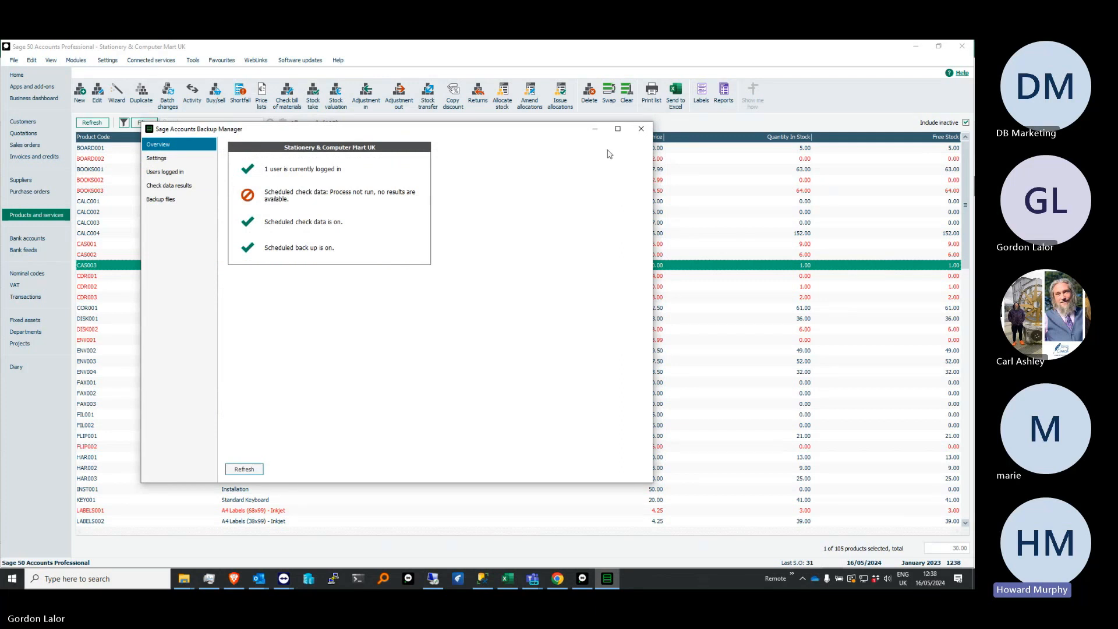
{"action": "left_click", "coordinate": [641, 128]}
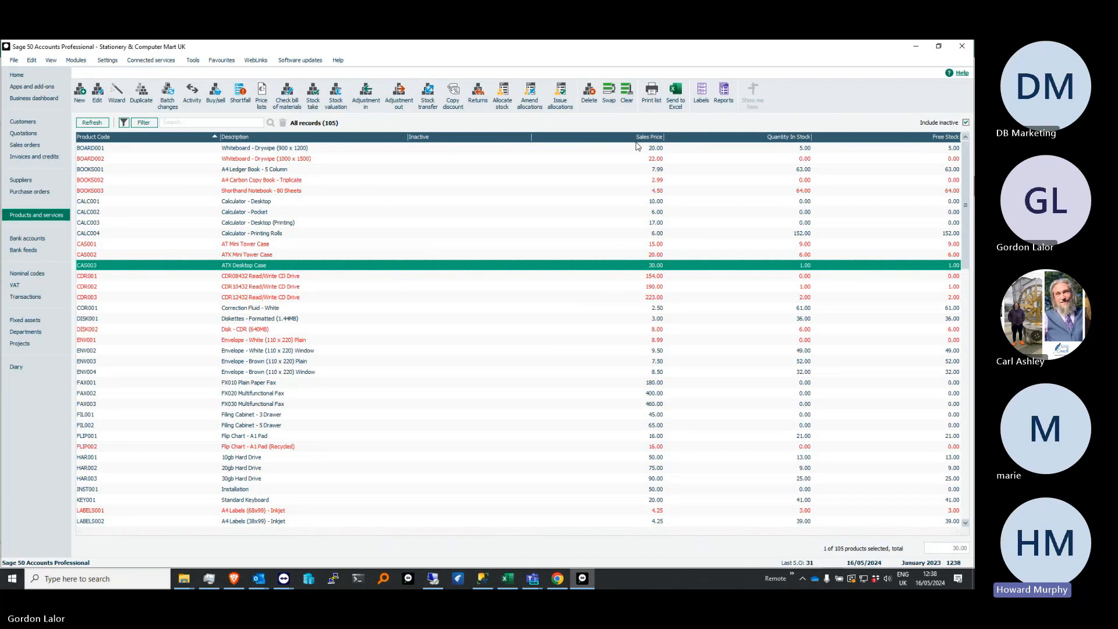
Review the full transaction activity of project PROJ001, SDE New Office Installation, in an enlarged list, and return to the desktop
{"action": "left_click", "coordinate": [27, 342]}
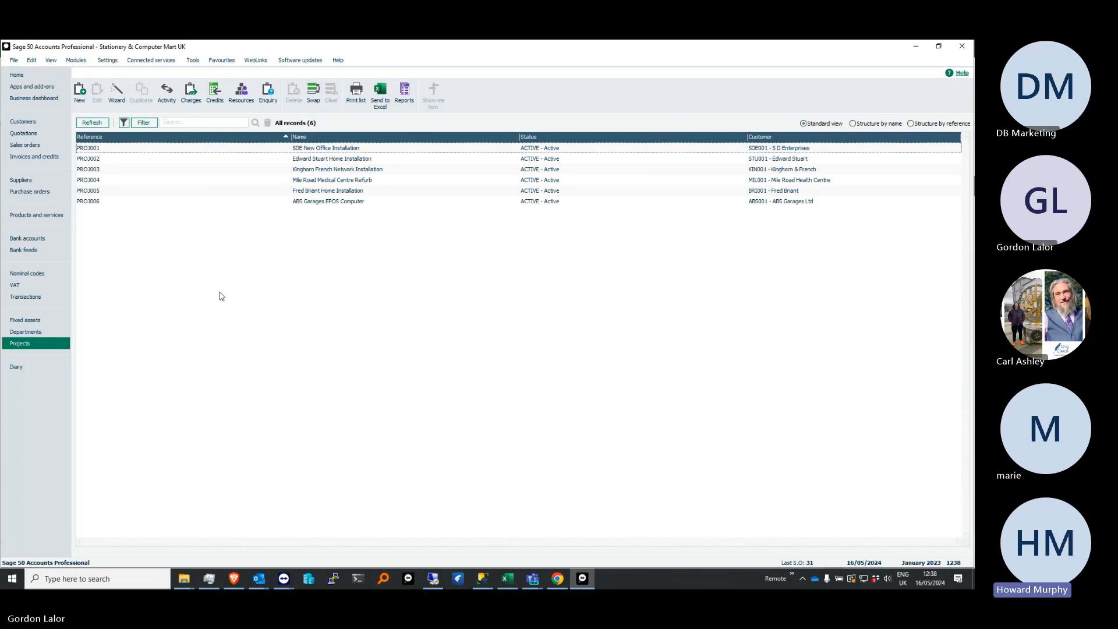
{"action": "left_click", "coordinate": [303, 149]}
{"action": "left_click", "coordinate": [167, 92]}
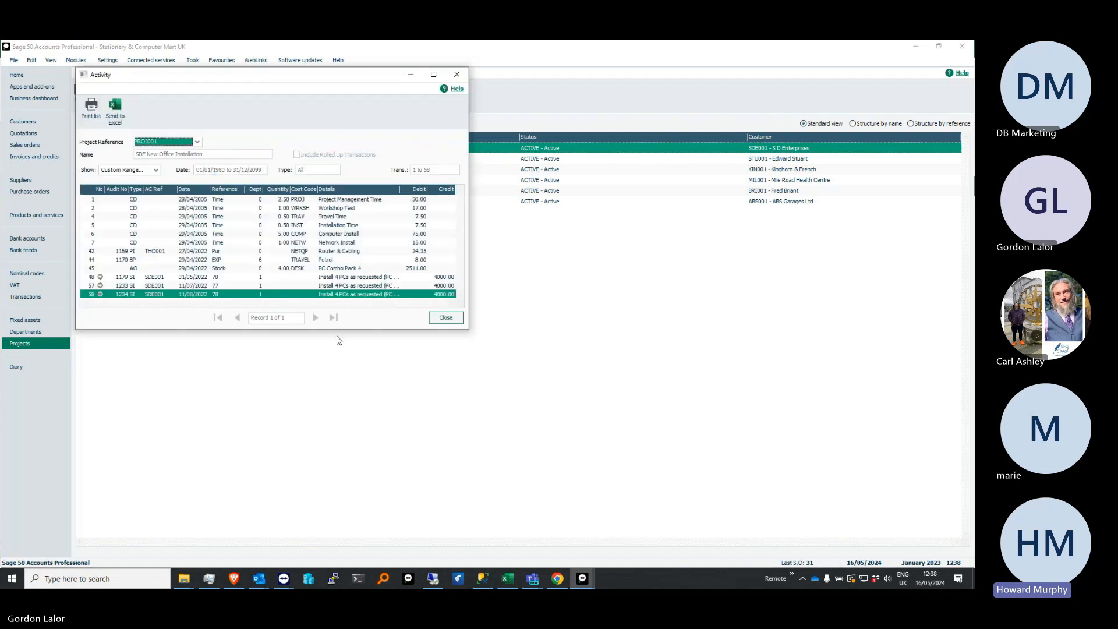
{"action": "left_click_drag", "start_coordinate": [340, 330], "coordinate": [393, 496]}
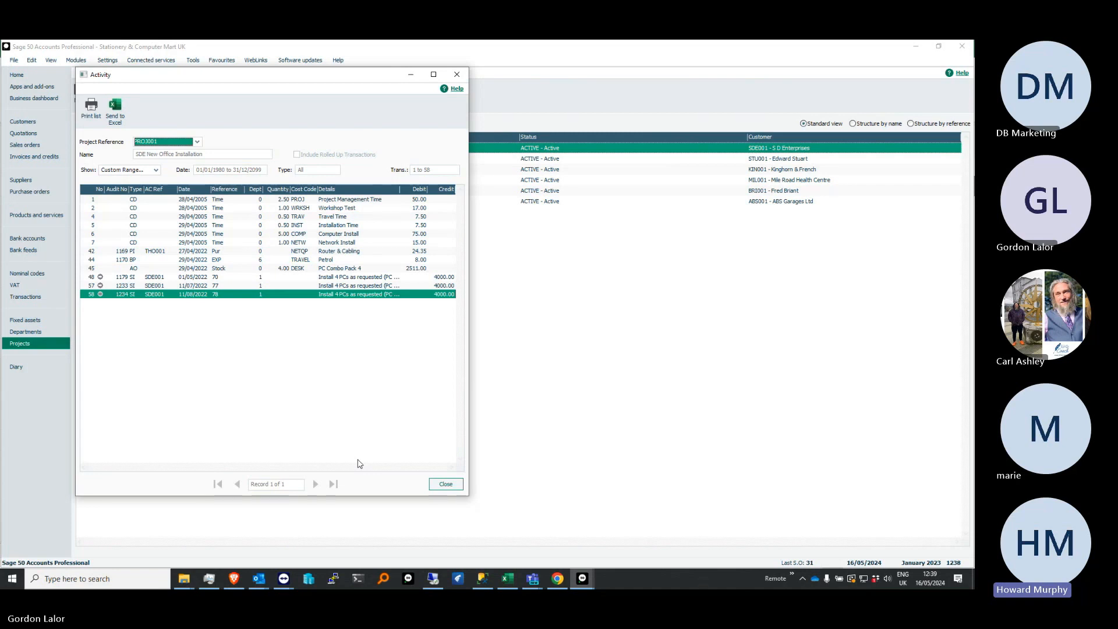
{"action": "left_click", "coordinate": [457, 74]}
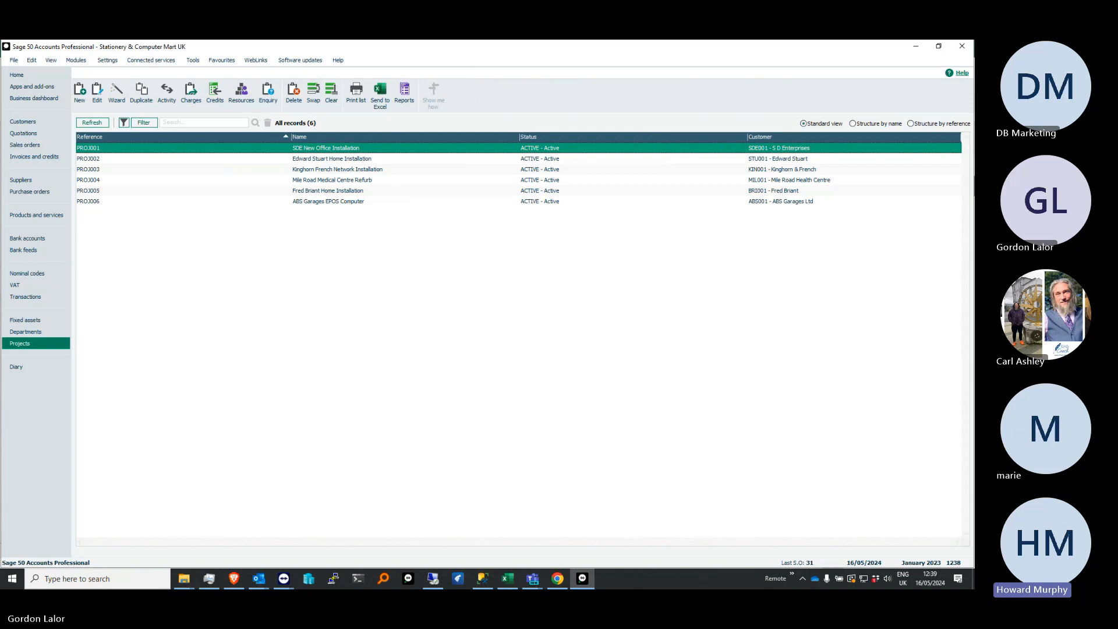
{"action": "key", "text": "alt+Tab"}
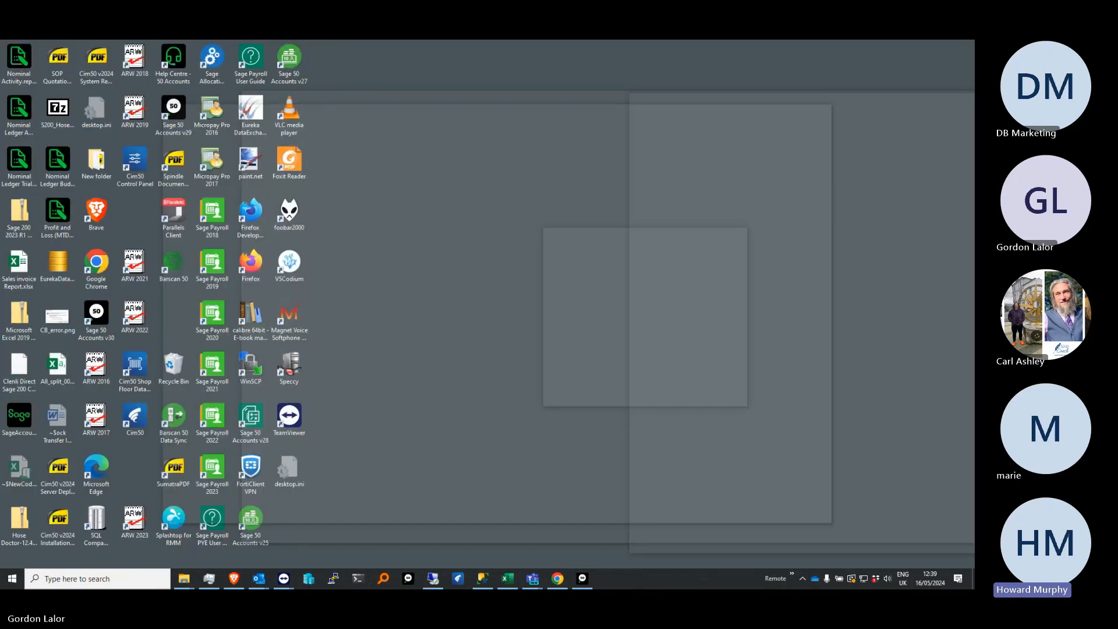